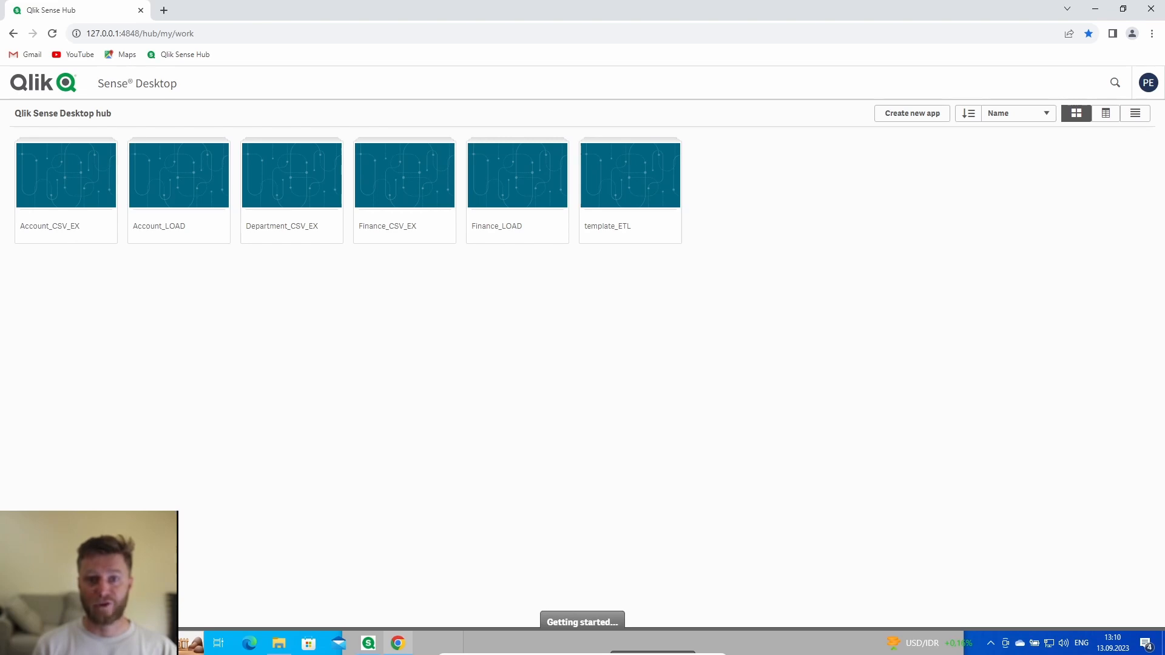
In File Explorer's Apps folder, duplicate template_ETL.qvf and rename the copy P&L.qvf
{"action": "left_click", "coordinate": [278, 643]}
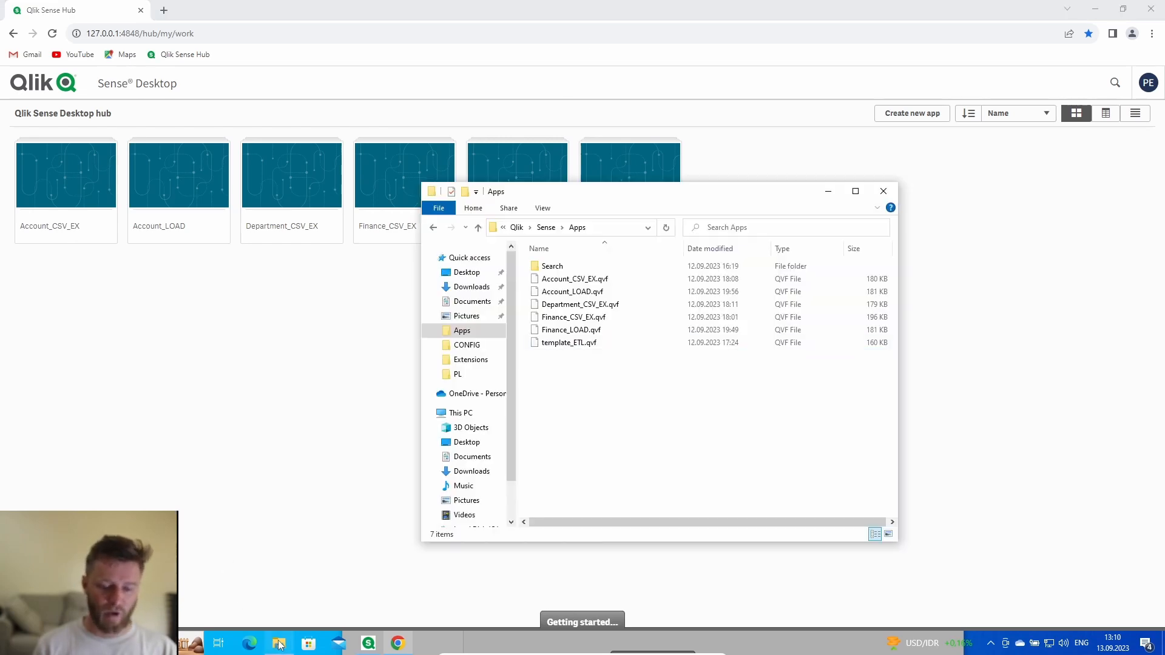
{"action": "left_click", "coordinate": [586, 344]}
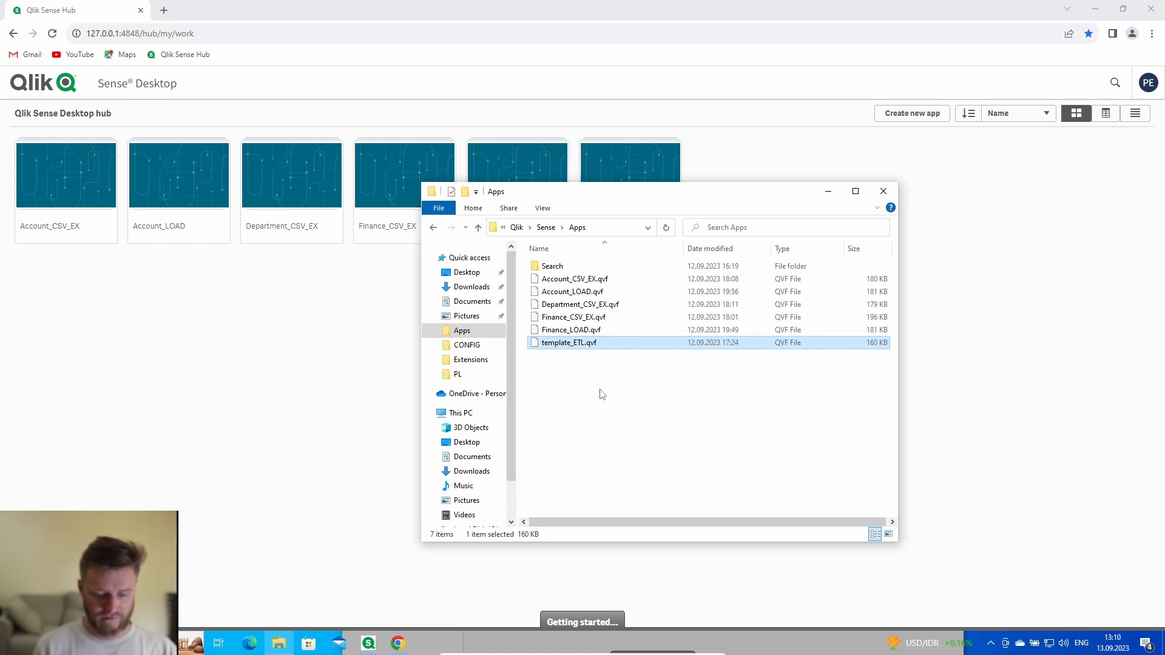
{"action": "key", "text": "ctrl+v"}
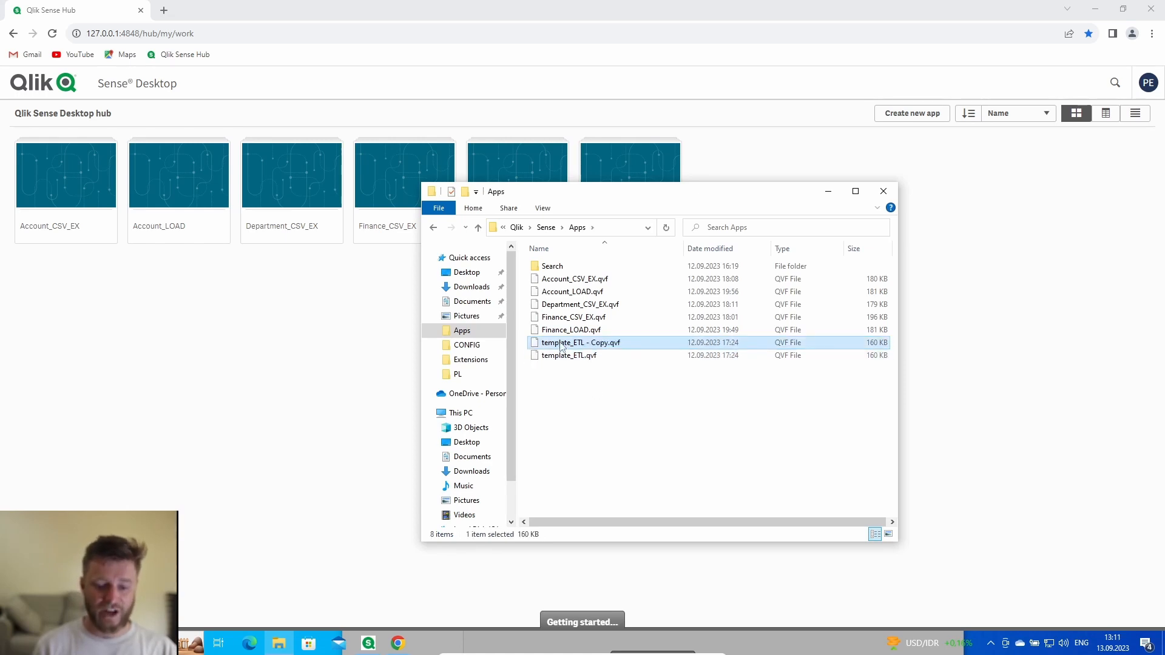
{"action": "left_click", "coordinate": [560, 343]}
{"action": "type", "text": "P&"}
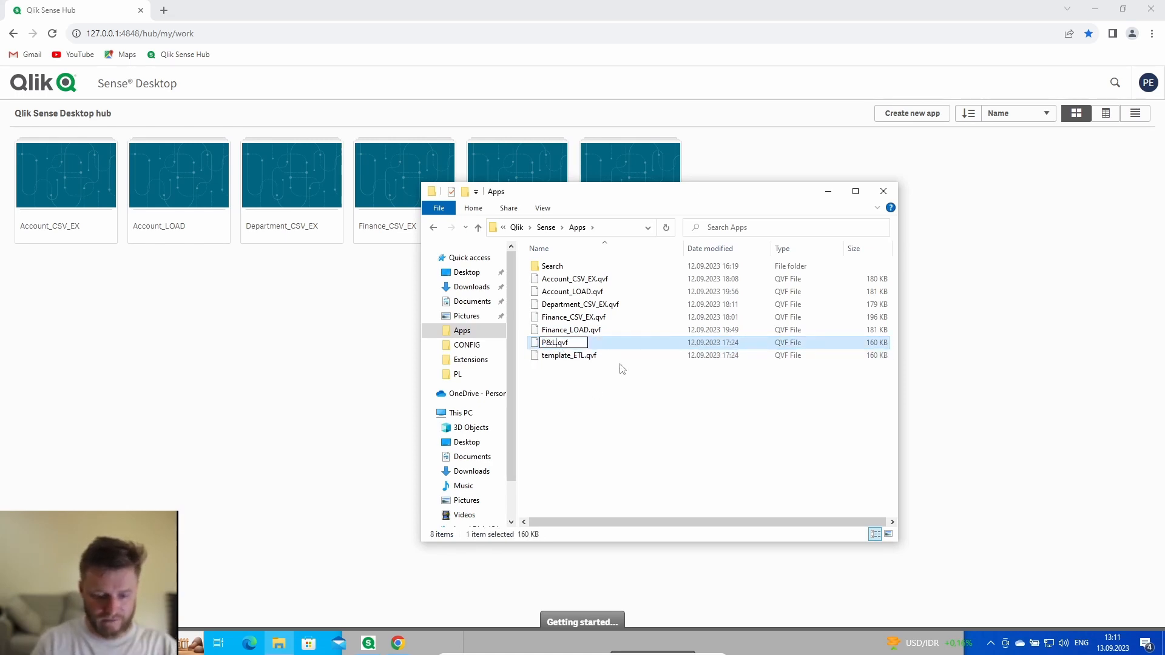
{"action": "type", "text": "L"}
{"action": "key", "text": "Return"}
Return to the Qlik Sense hub in the browser, refresh it, dismiss the welcome dialog and open the copied template_ETL app
{"action": "left_click", "coordinate": [236, 322]}
{"action": "left_click", "coordinate": [52, 34]}
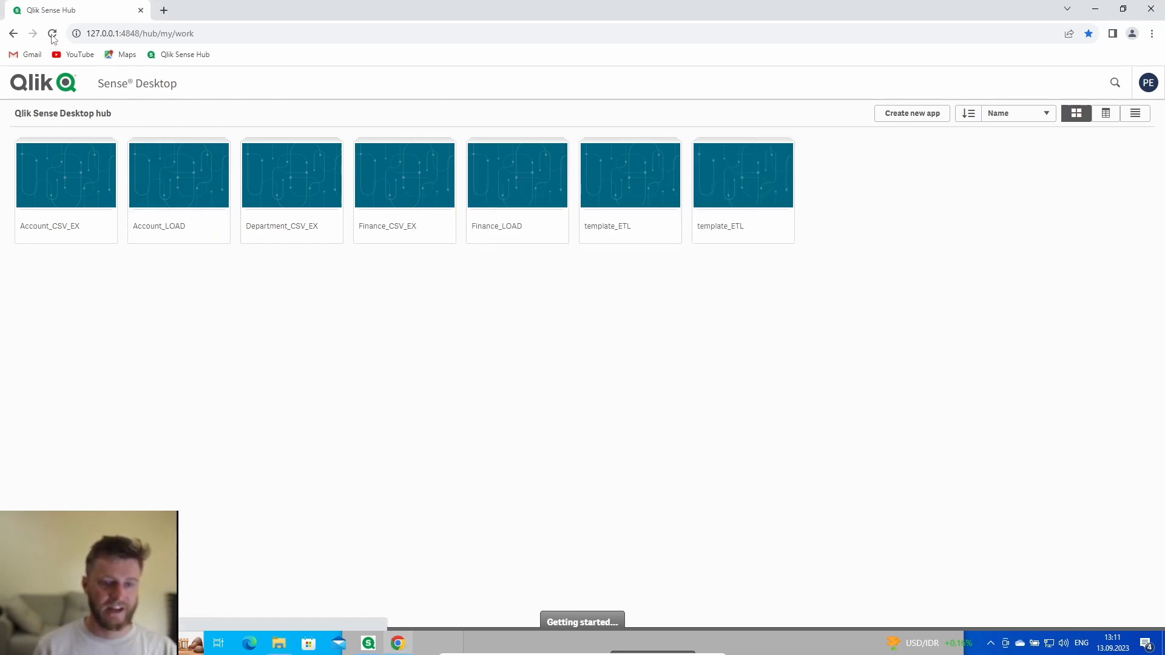
{"action": "left_click", "coordinate": [52, 34]}
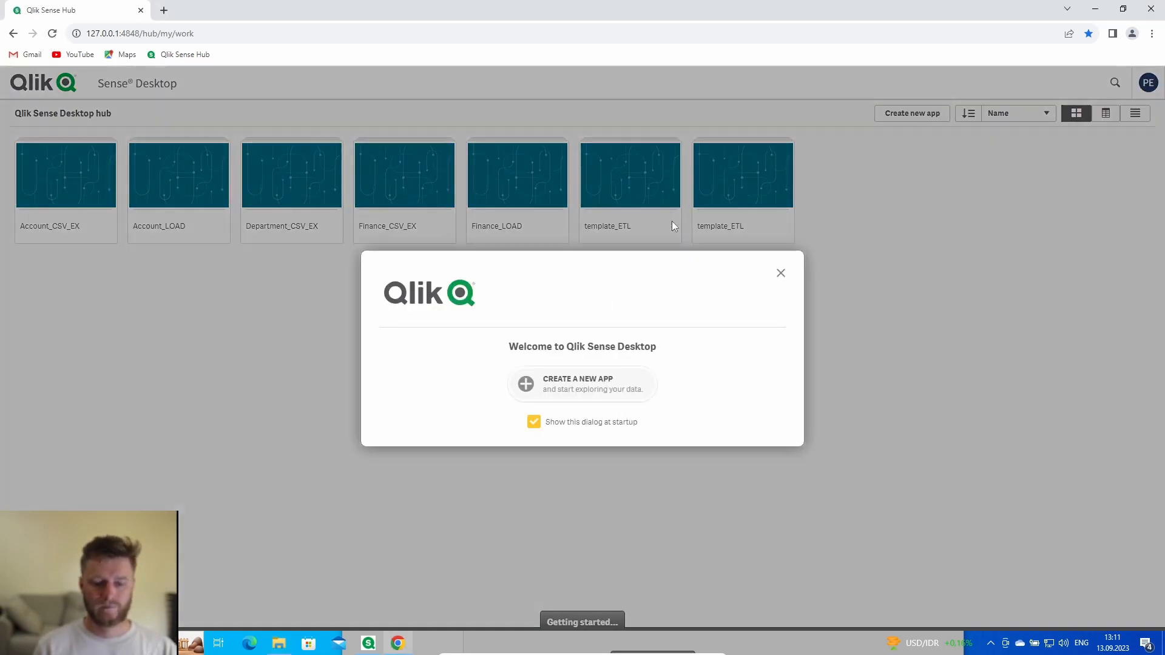
{"action": "left_click", "coordinate": [781, 273]}
{"action": "left_click", "coordinate": [600, 182]}
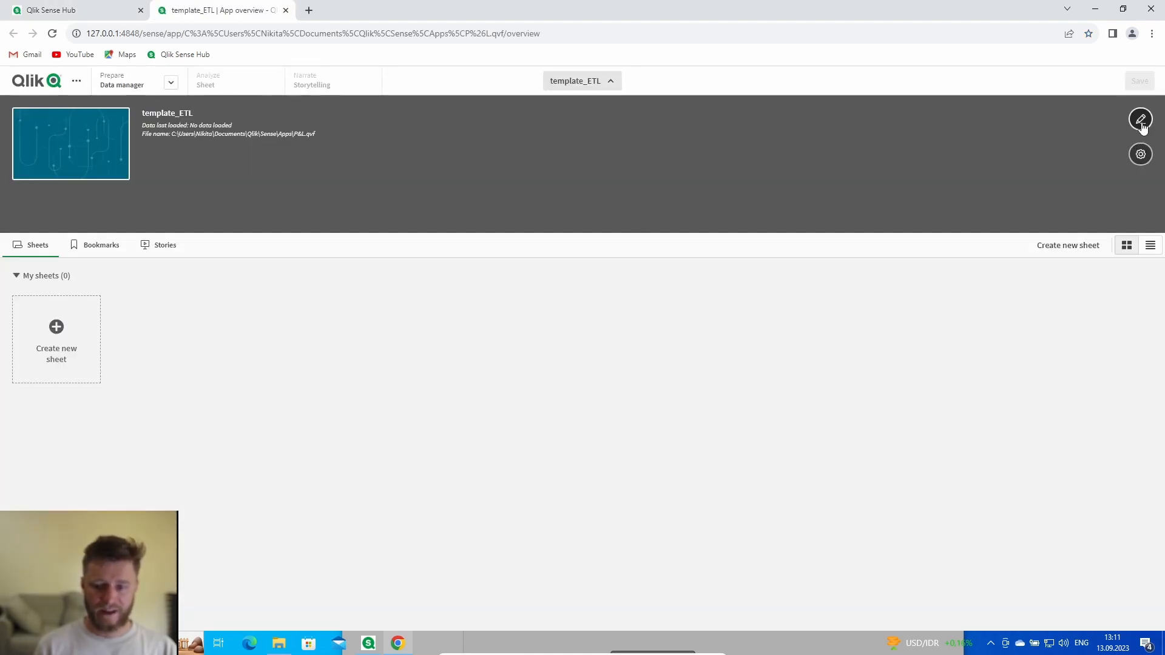
Change the app's title to P&L
{"action": "left_click", "coordinate": [1140, 120]}
{"action": "type", "text": "P&L"}
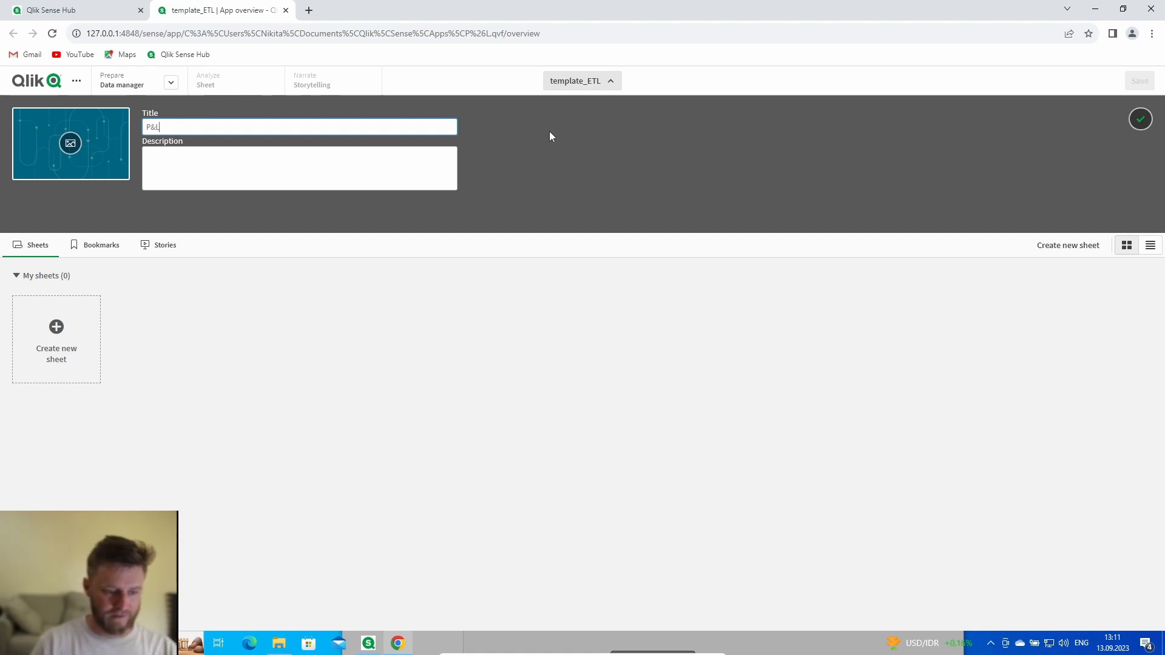
{"action": "left_click", "coordinate": [1140, 120]}
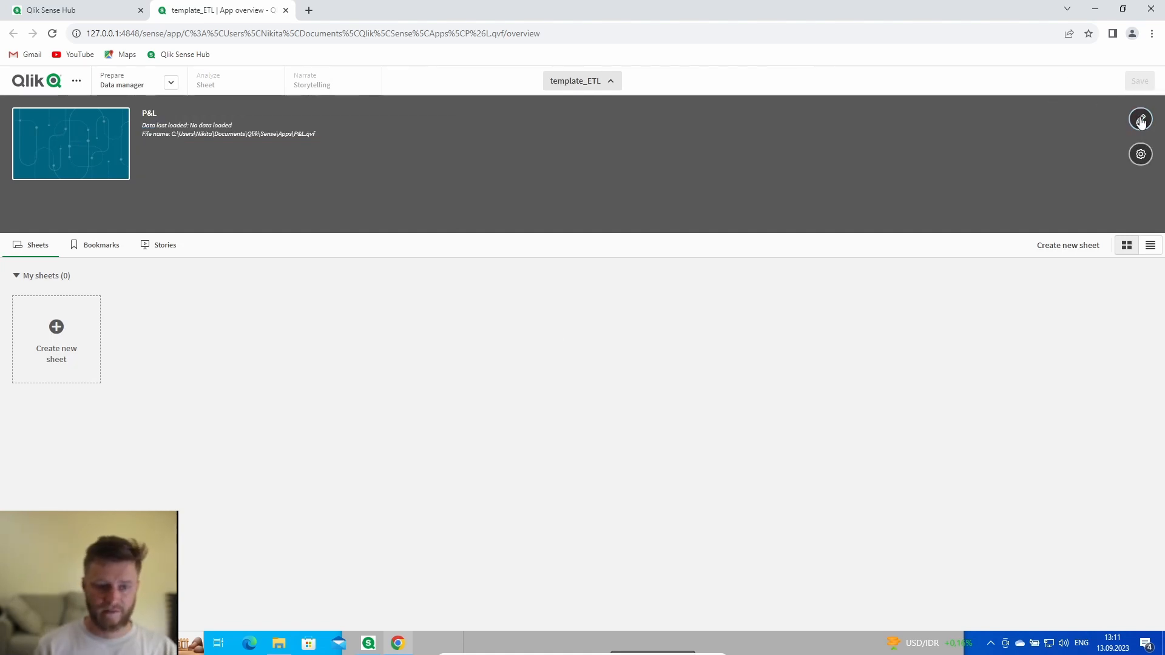
Open the app's data load editor and add a script section named FACT
{"action": "left_click", "coordinate": [172, 83]}
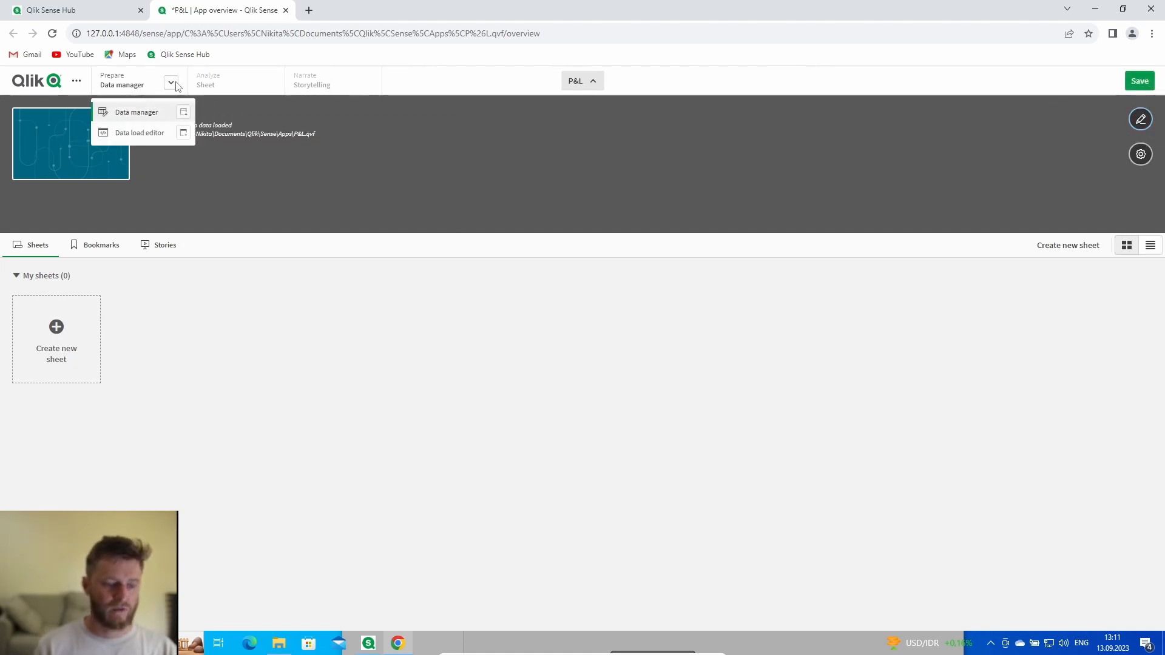
{"action": "left_click", "coordinate": [153, 133]}
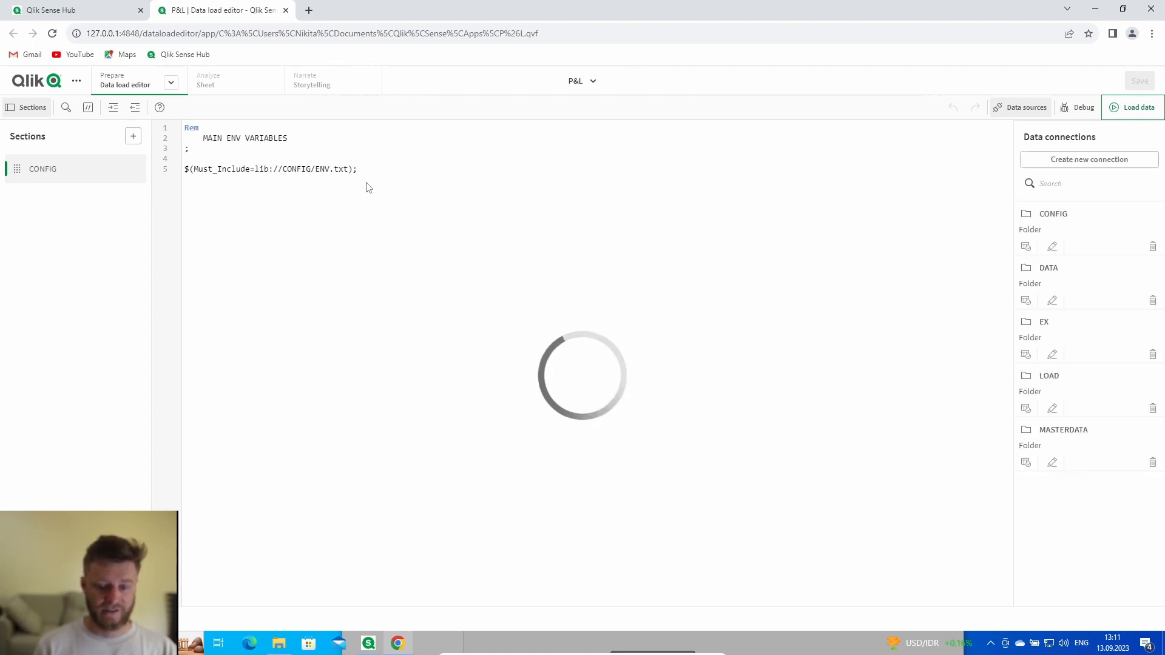
{"action": "left_click", "coordinate": [133, 137]}
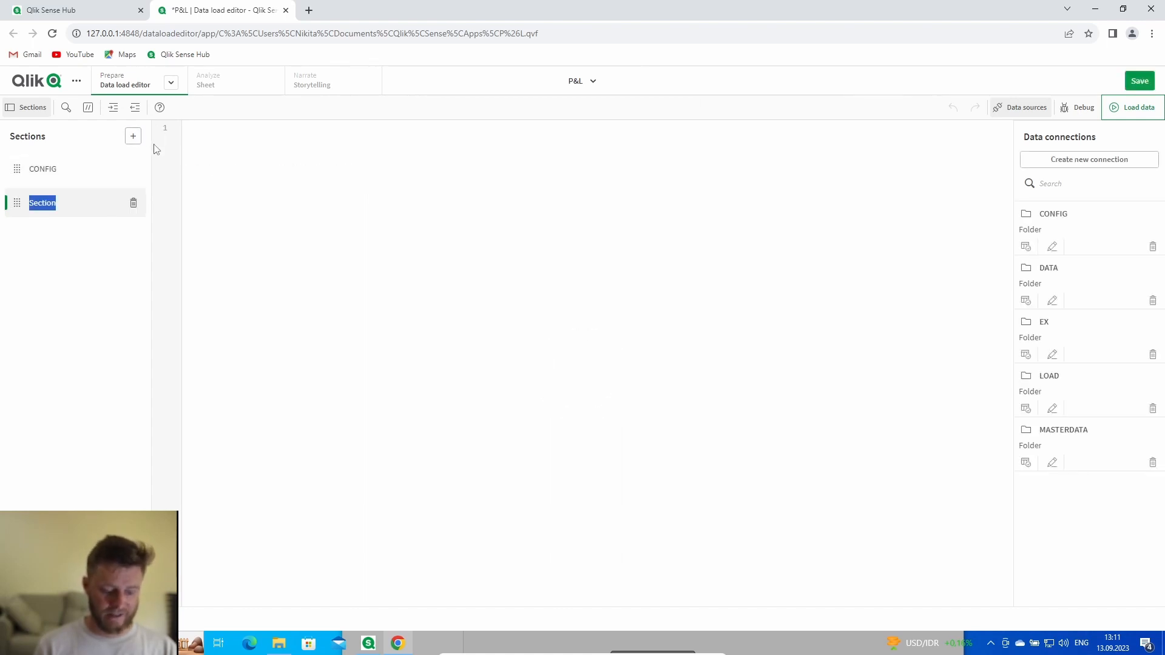
{"action": "type", "text": "FACT"}
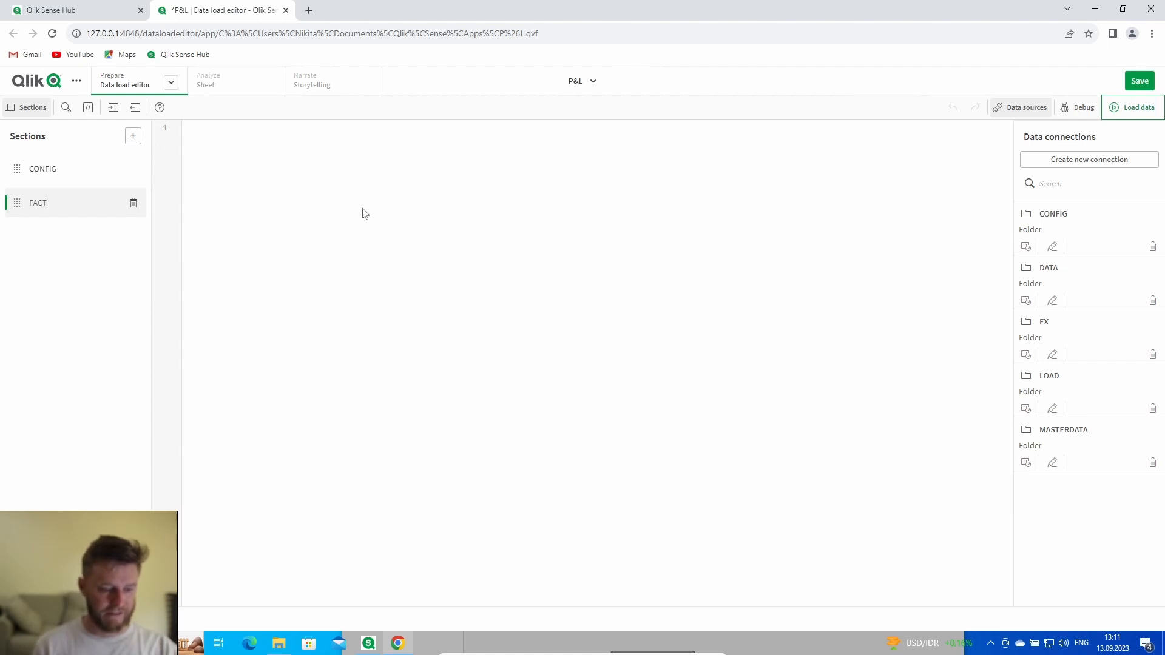
{"action": "key", "text": "Return"}
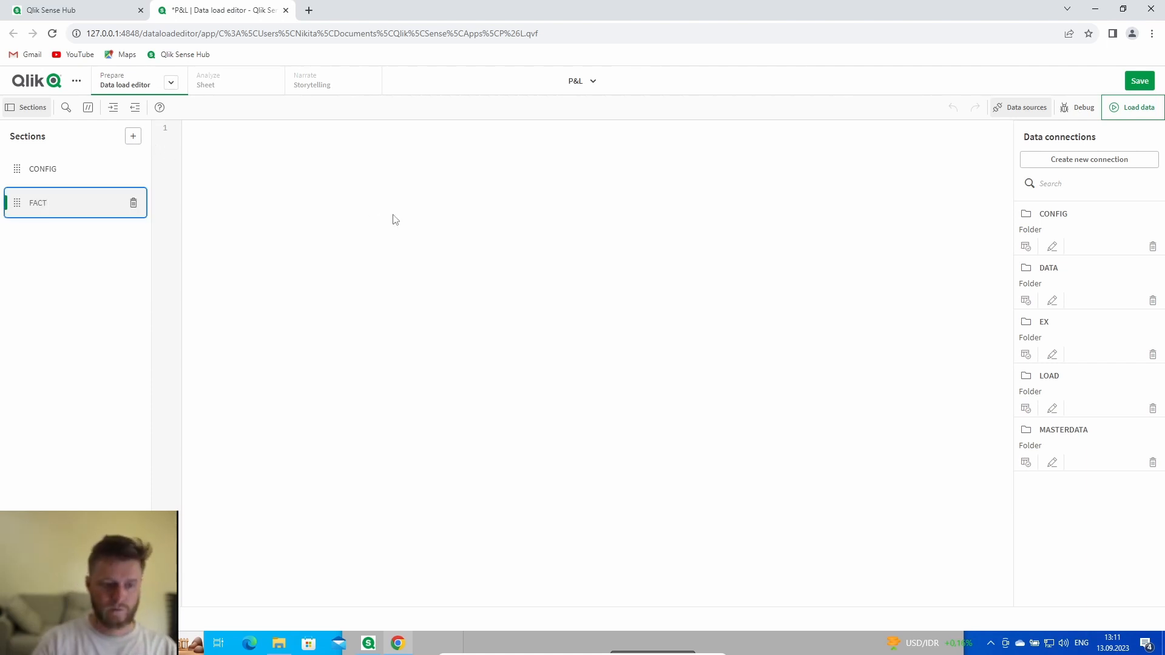
Insert a load script in the FACT section for Finance_LOAD.qvd from the LOAD connection's FACT/Finance folder
{"action": "left_click", "coordinate": [336, 163]}
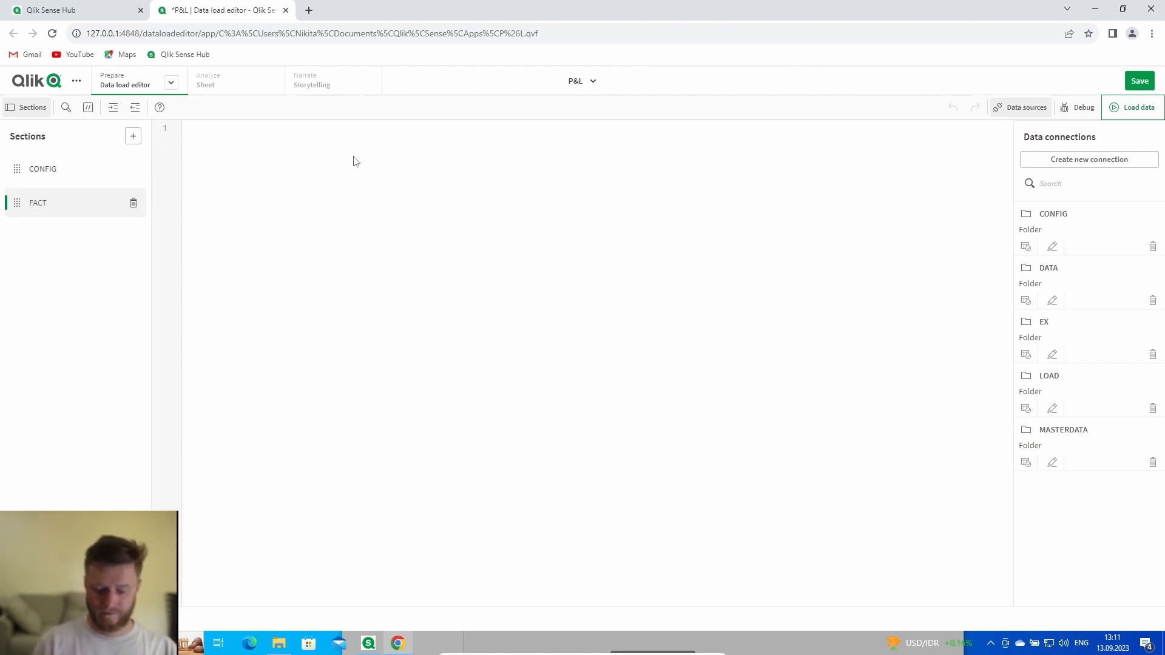
{"action": "key", "text": "Return"}
{"action": "key", "text": "Return"}
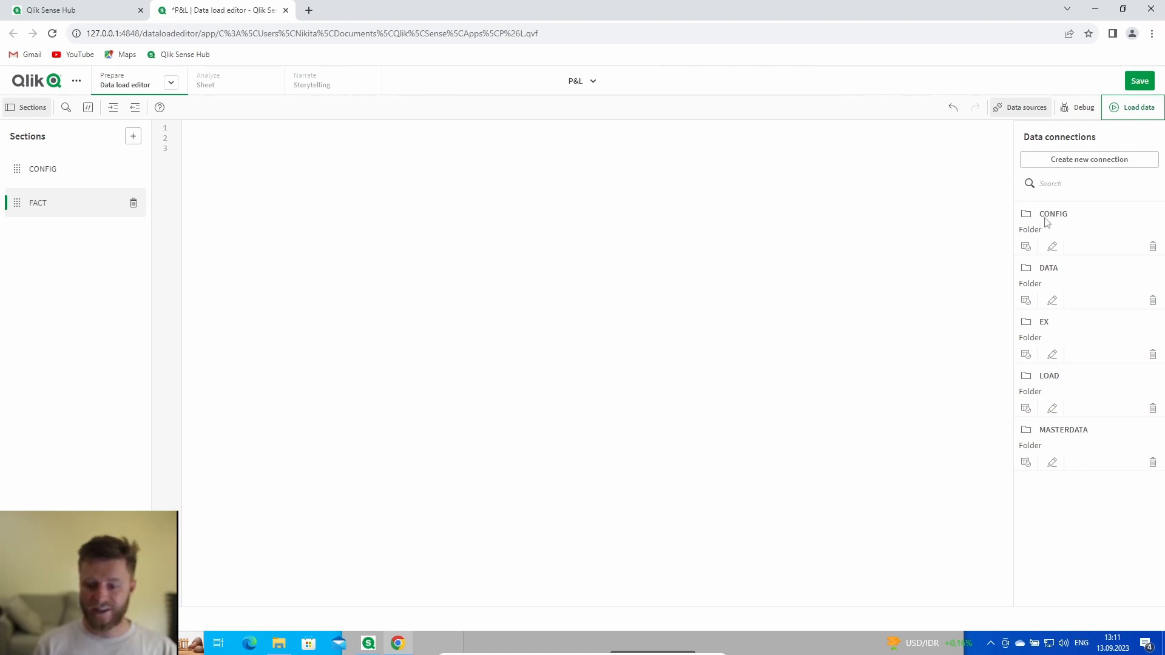
{"action": "left_click", "coordinate": [1026, 409]}
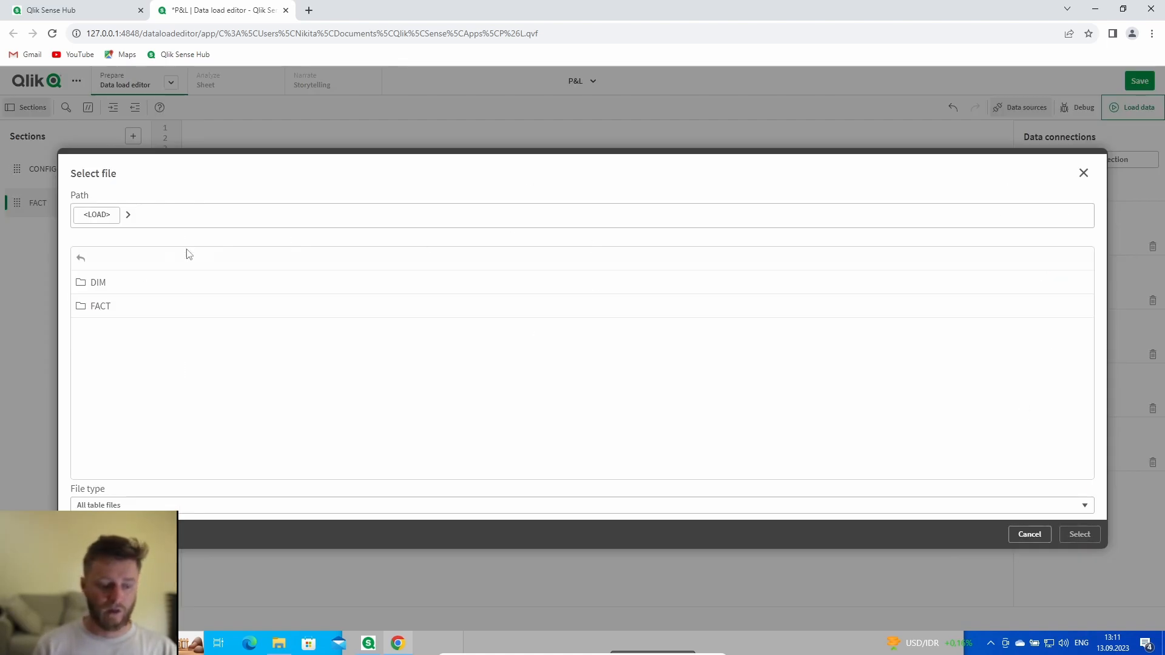
{"action": "left_click", "coordinate": [129, 311]}
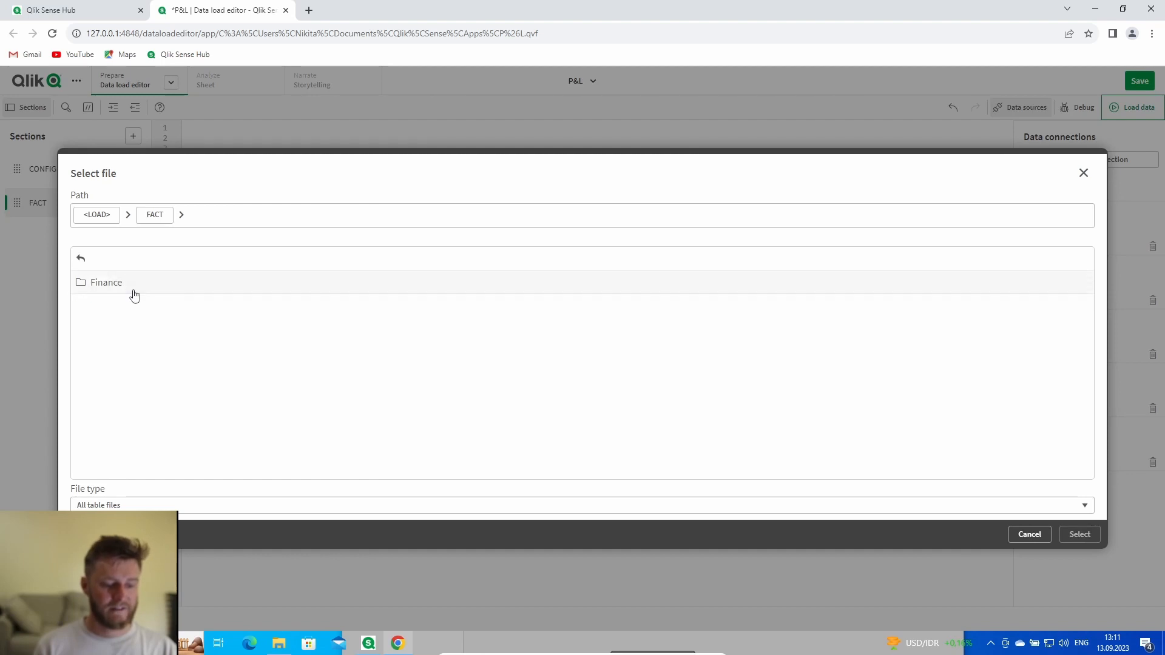
{"action": "left_click", "coordinate": [133, 287]}
{"action": "left_click", "coordinate": [156, 289]}
{"action": "left_click", "coordinate": [1078, 534]}
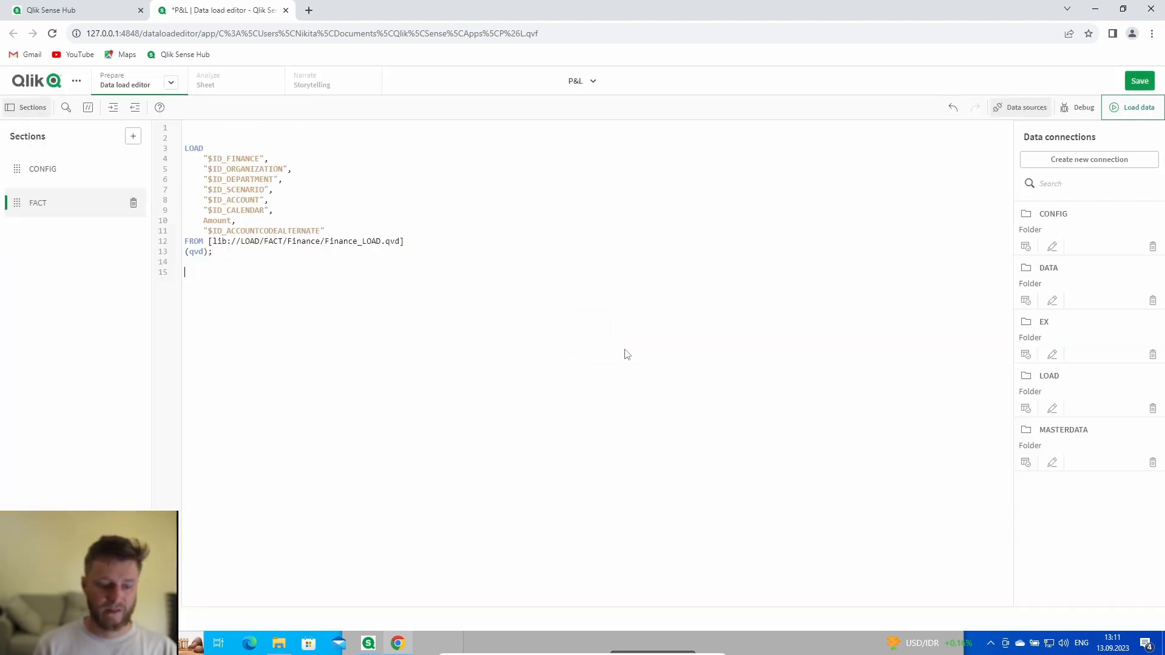
Label the finance table "Finance_LOAD:" above its LOAD statement and save the app
{"action": "key", "text": "Return"}
{"action": "key", "text": "Return"}
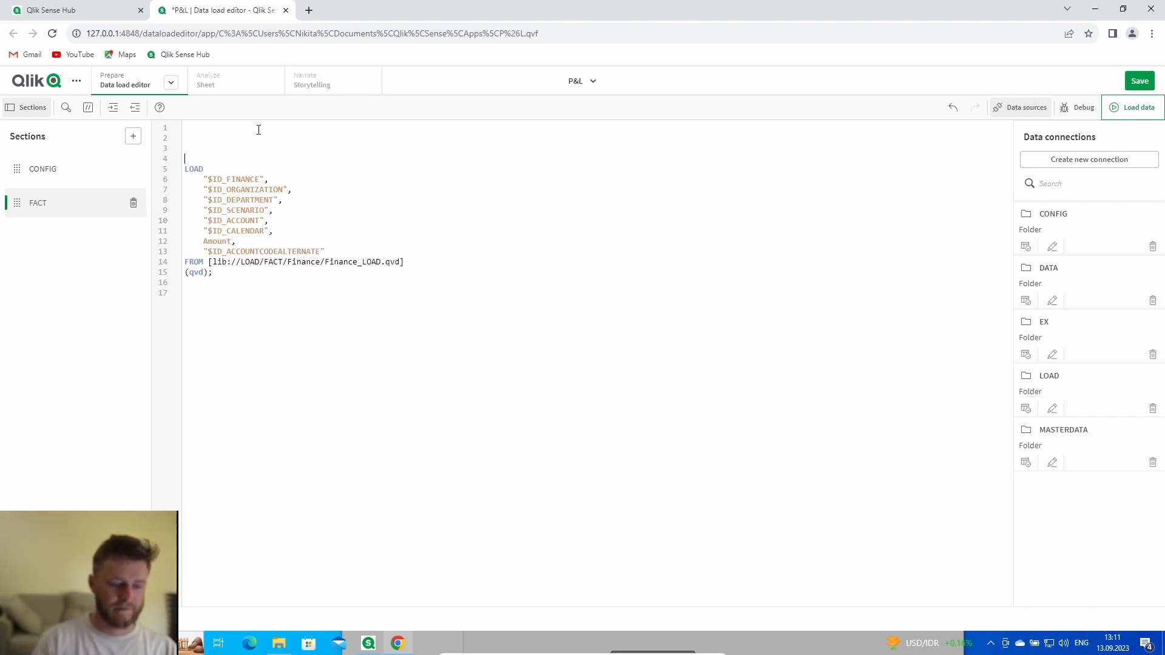
{"action": "double_click", "coordinate": [336, 260]}
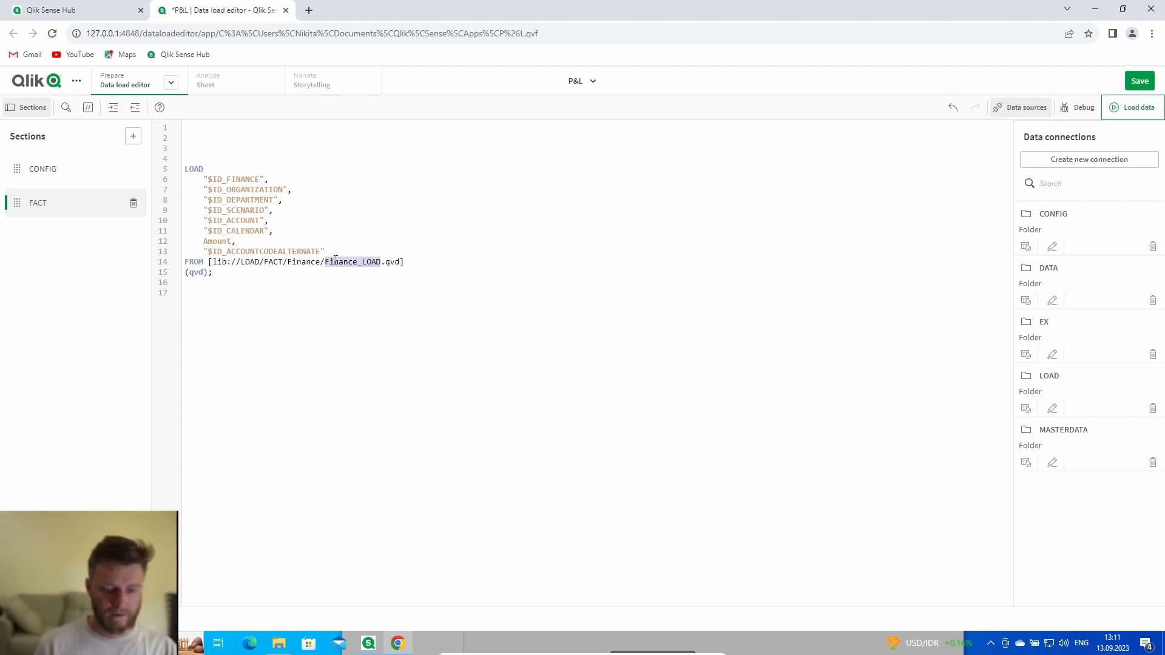
{"action": "key", "text": "ctrl+c"}
{"action": "left_click", "coordinate": [190, 158]}
{"action": "key", "text": "ctrl+v"}
{"action": "type", "text": ":"}
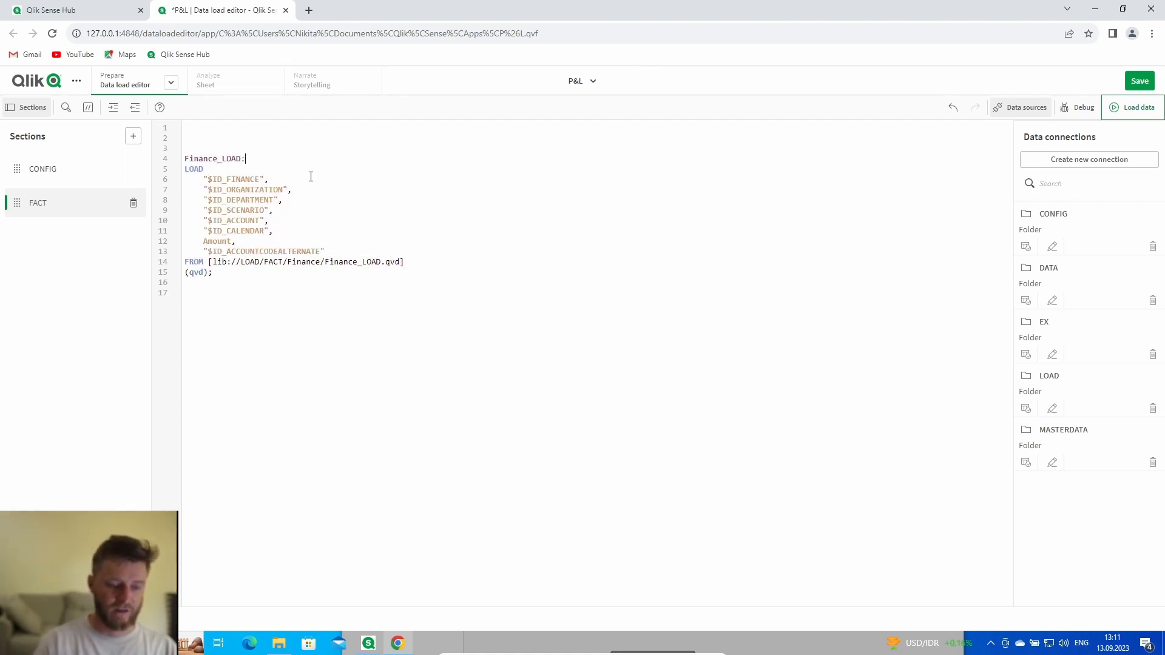
{"action": "left_click", "coordinate": [1138, 81]}
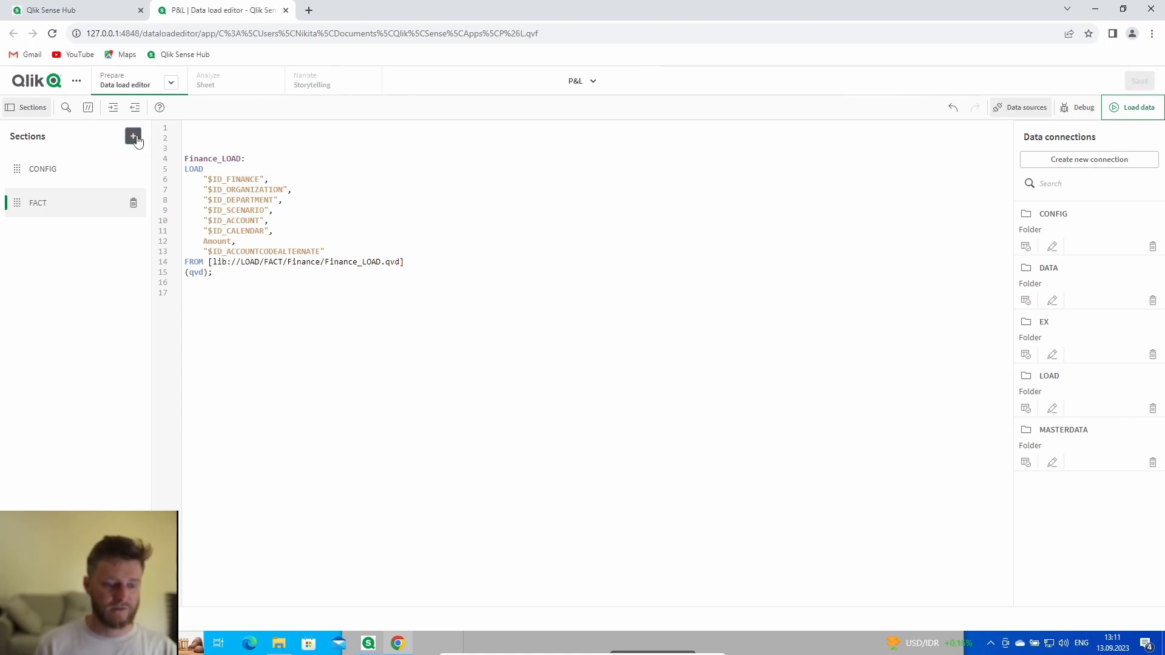
Add a DIM section and insert a load script for Account_LOAD.qvd from the LOAD connection's DIM/Account folder
{"action": "left_click", "coordinate": [133, 135]}
{"action": "type", "text": "DIM"}
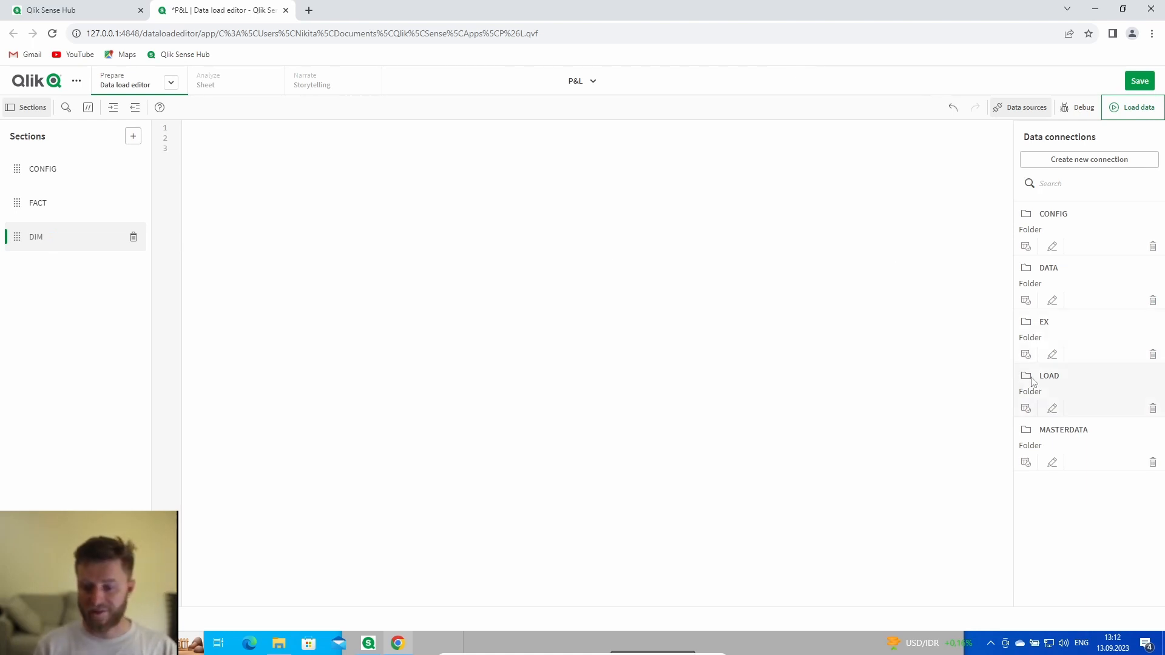
{"action": "left_click", "coordinate": [1026, 411]}
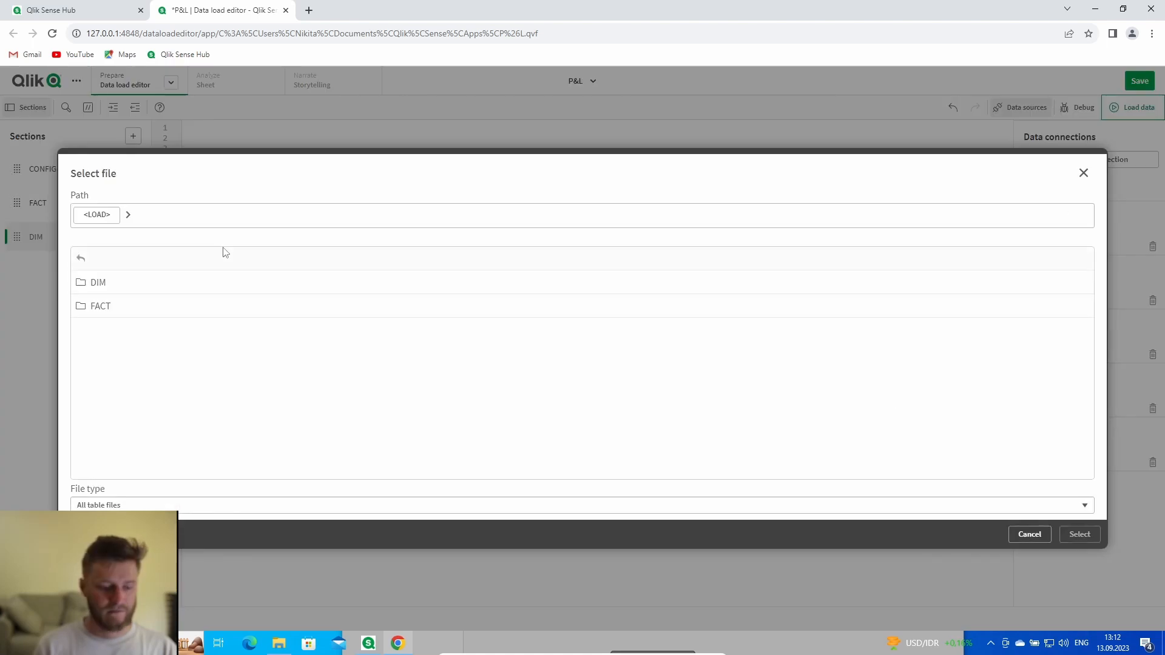
{"action": "left_click", "coordinate": [135, 286]}
{"action": "left_click", "coordinate": [131, 284]}
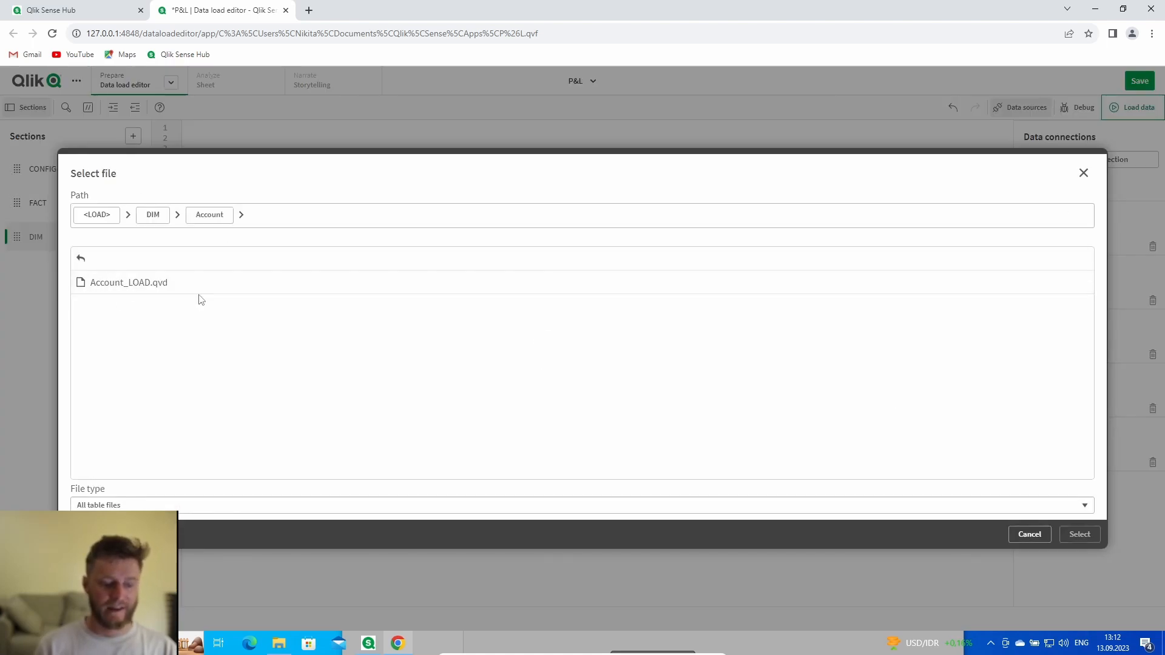
{"action": "left_click", "coordinate": [203, 287]}
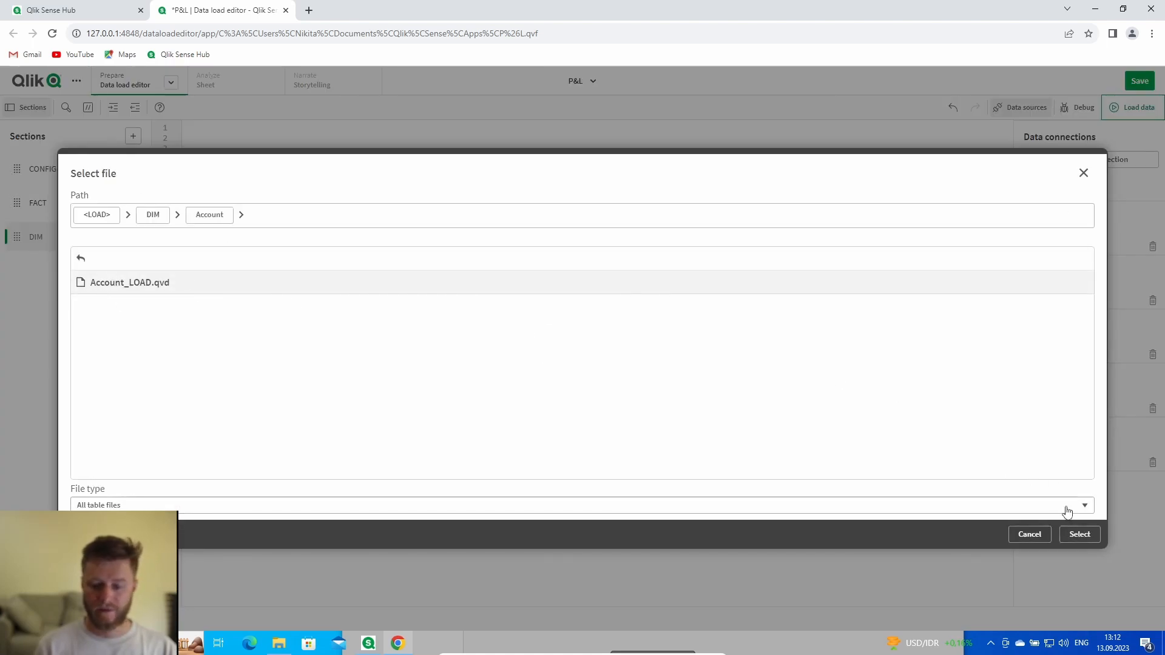
{"action": "left_click", "coordinate": [1079, 534]}
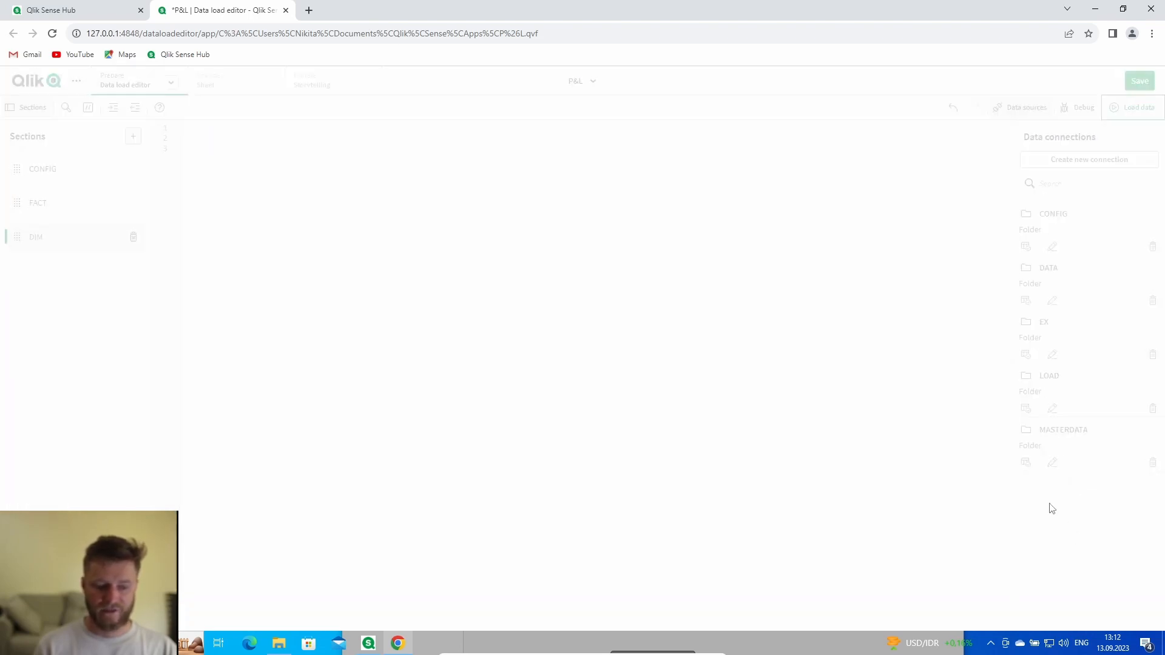
{"action": "left_click", "coordinate": [1068, 586]}
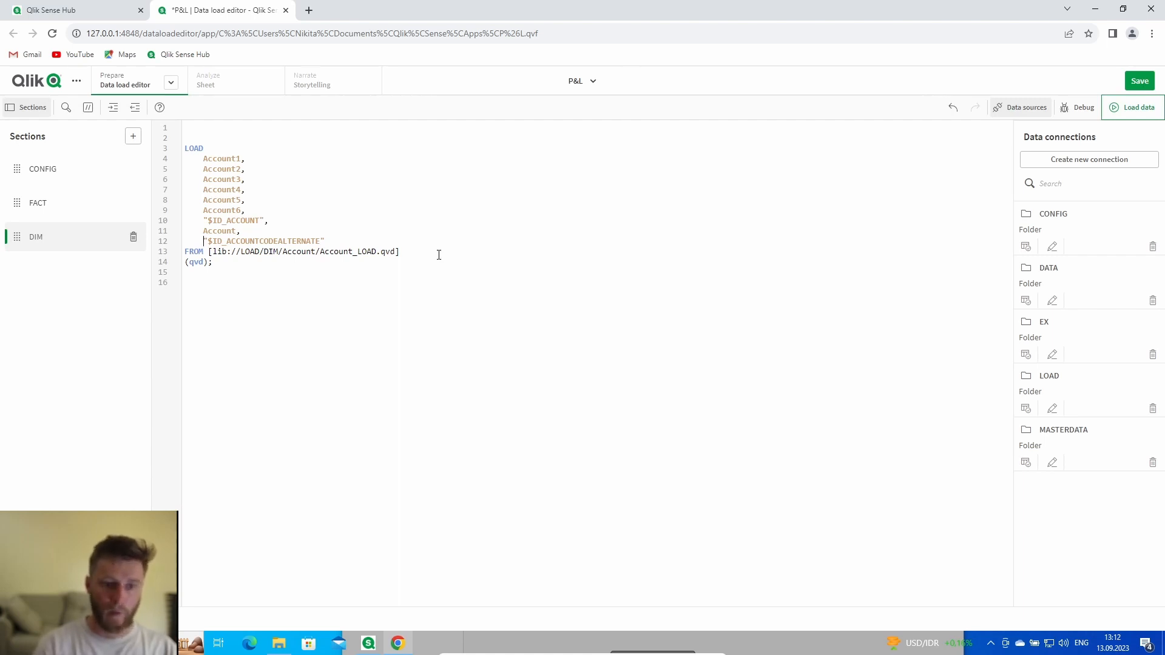
Comment out the "$ID_ACCOUNTCODEALTERNATE" field, remove the comma after Account, and label the table "Account_LOAD:"
{"action": "type", "text": "//"}
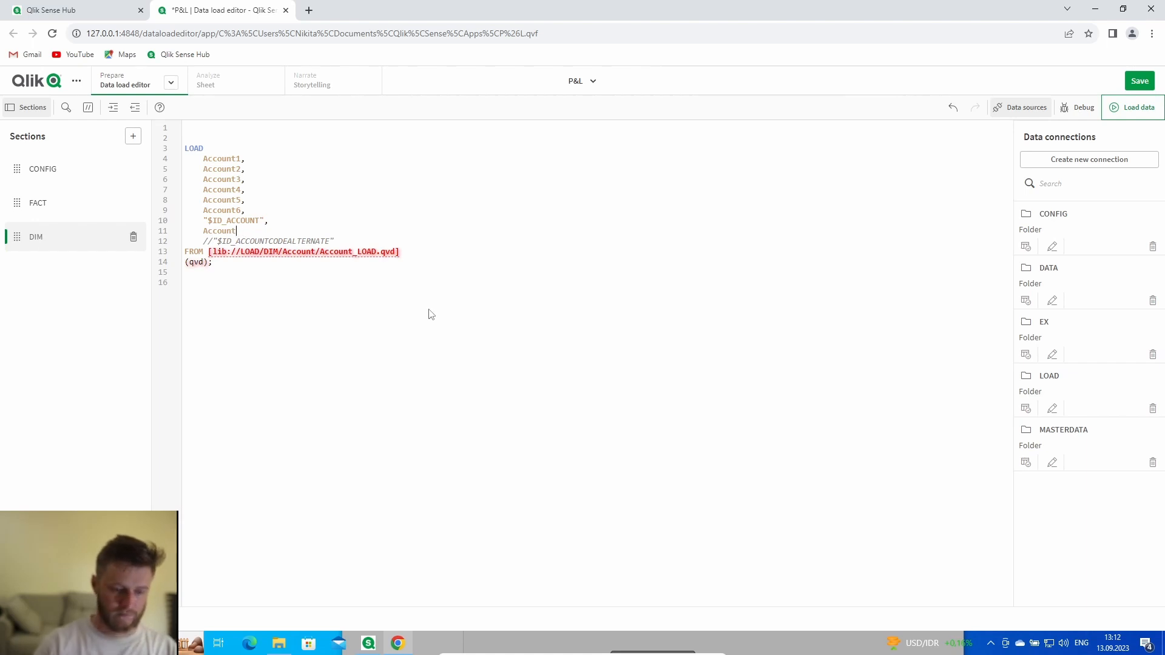
{"action": "key", "text": "BackSpace"}
{"action": "double_click", "coordinate": [355, 252]}
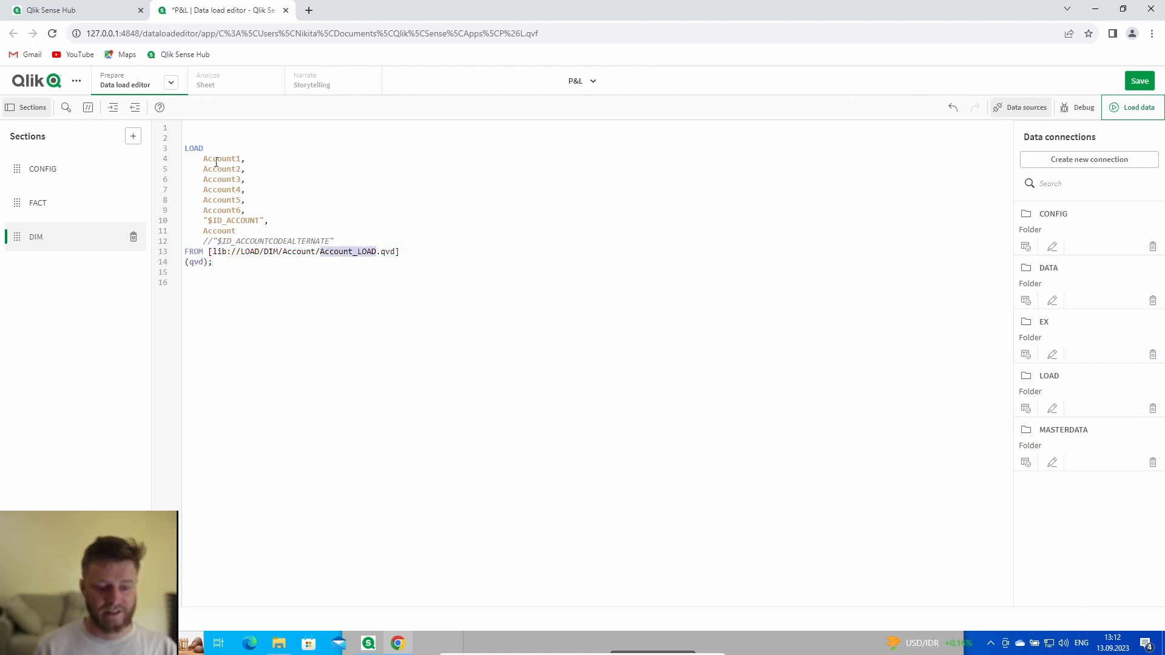
{"action": "left_click", "coordinate": [220, 139]}
{"action": "key", "text": "ctrl+v"}
{"action": "type", "text": ":"}
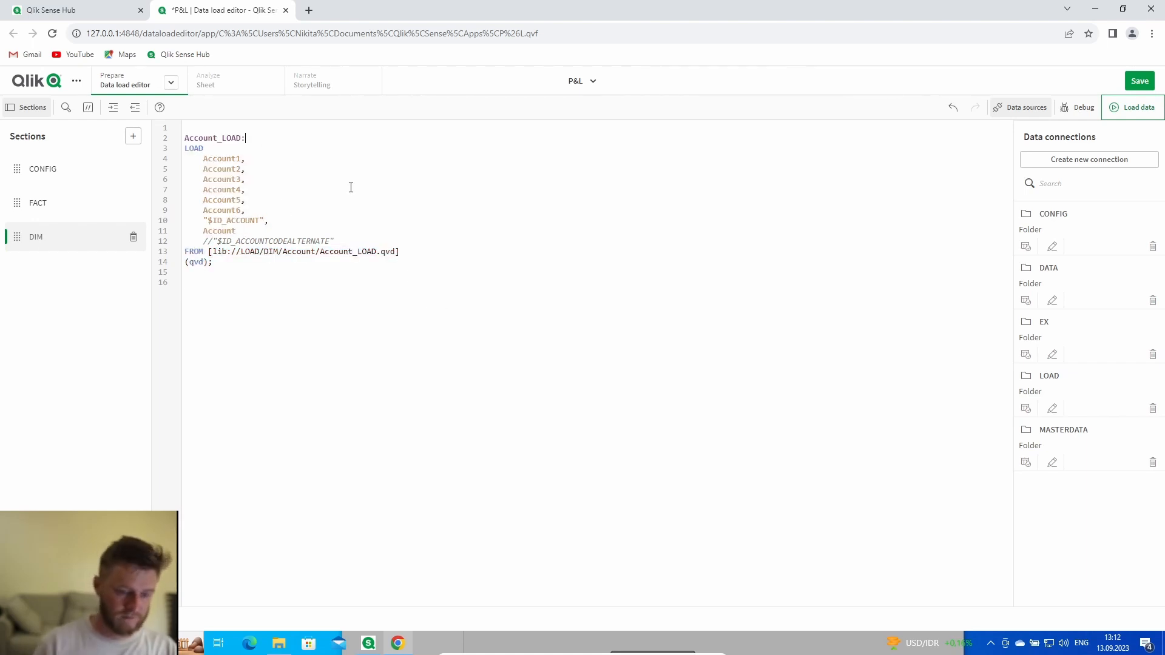
Save the app, load its data and close the load progress dialog
{"action": "left_click", "coordinate": [1143, 81]}
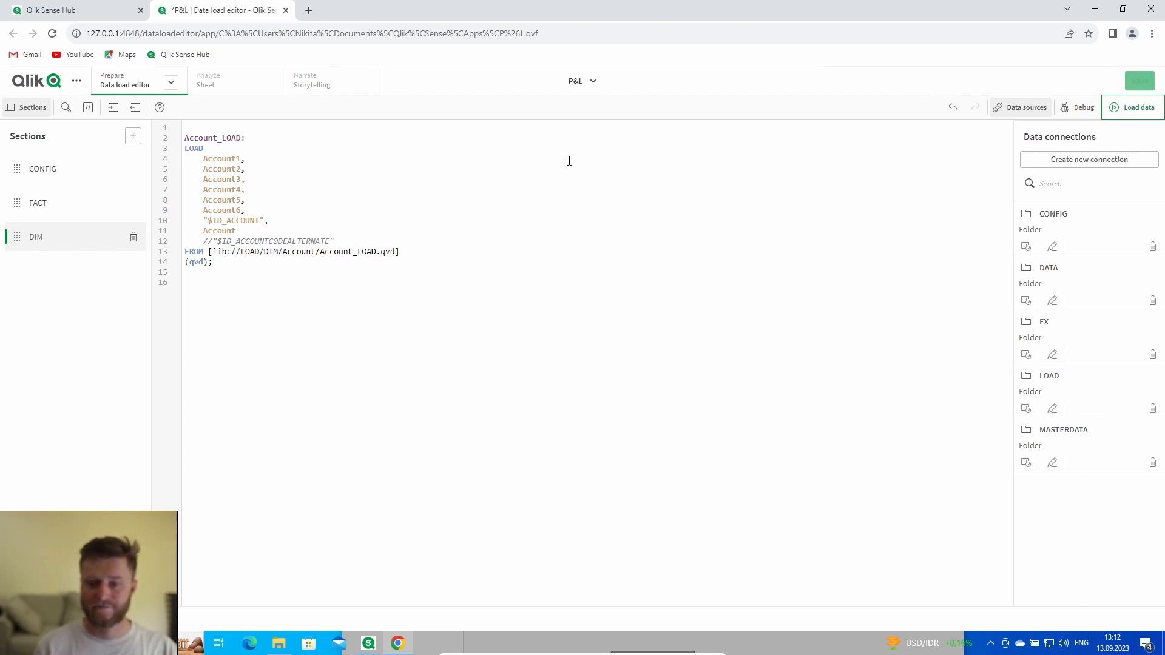
{"action": "left_click", "coordinate": [1121, 113]}
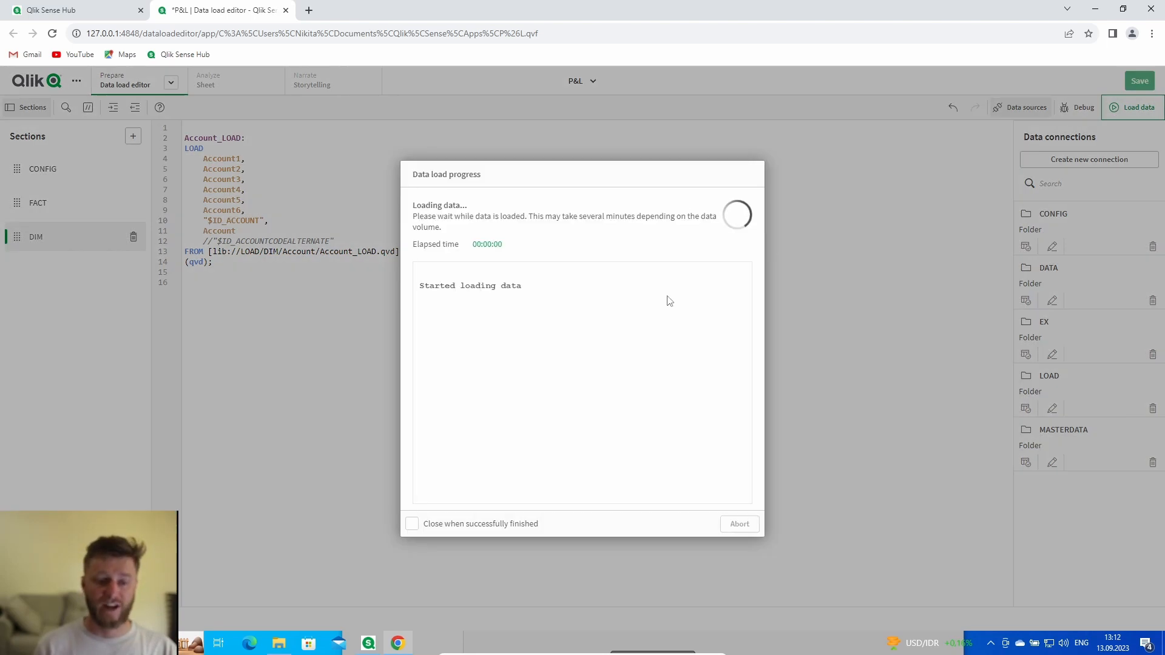
{"action": "left_click", "coordinate": [730, 525]}
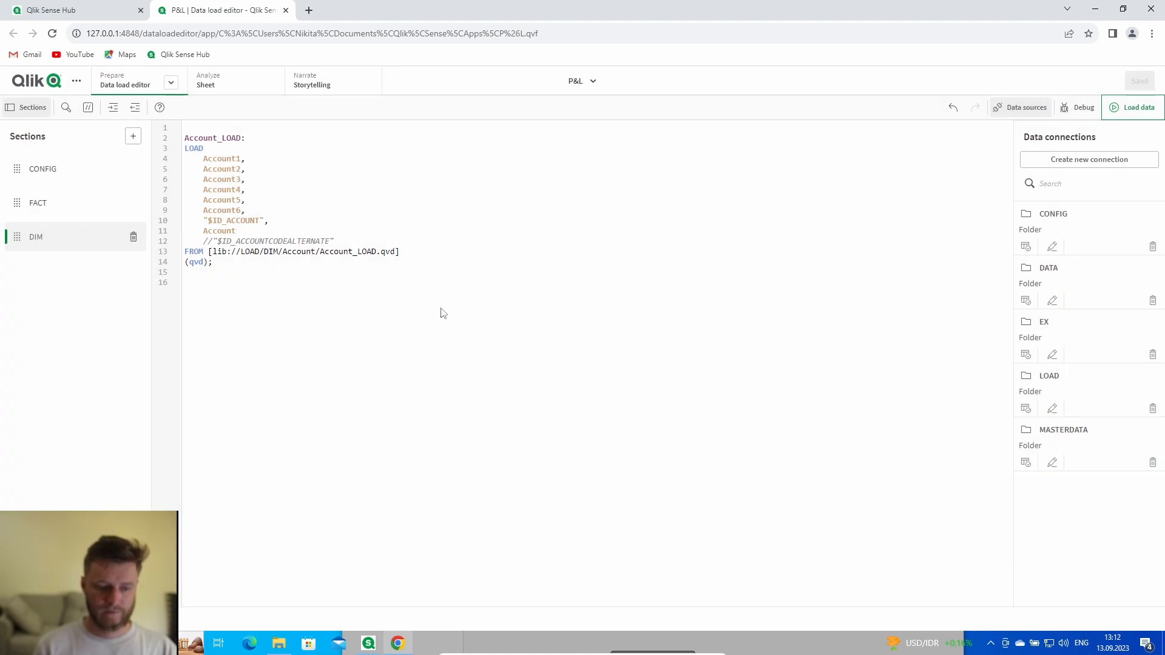
Open the data model viewer, move the Account_LOAD table closer to Finance_LOAD, and inspect the "$ID_ACCOUNT" key field in Account_LOAD
{"action": "left_click", "coordinate": [172, 85]}
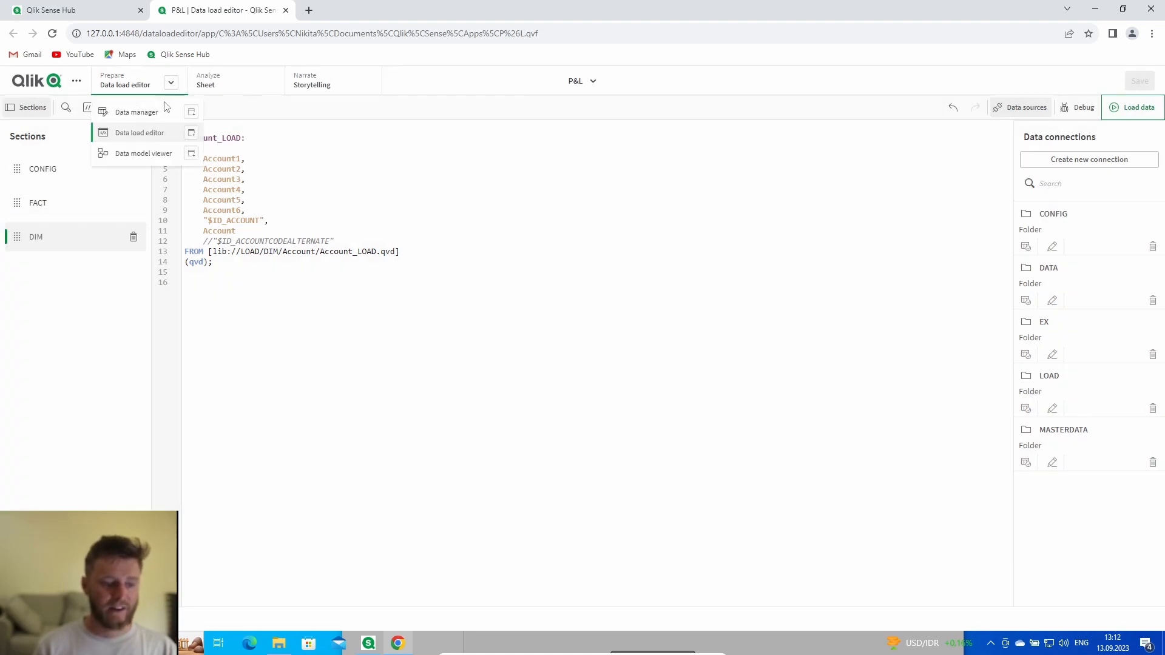
{"action": "left_click", "coordinate": [151, 159]}
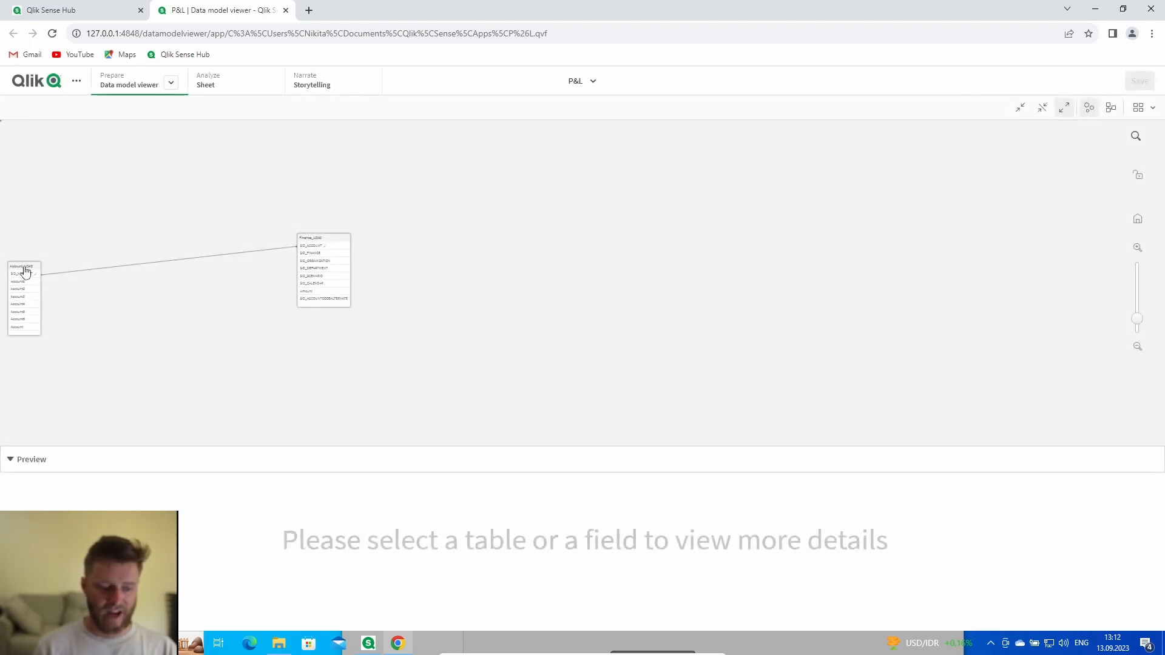
{"action": "left_click_drag", "start_coordinate": [24, 269], "coordinate": [207, 250]}
{"action": "scroll", "coordinate": [132, 286], "scroll_direction": "up", "scroll_amount": 5}
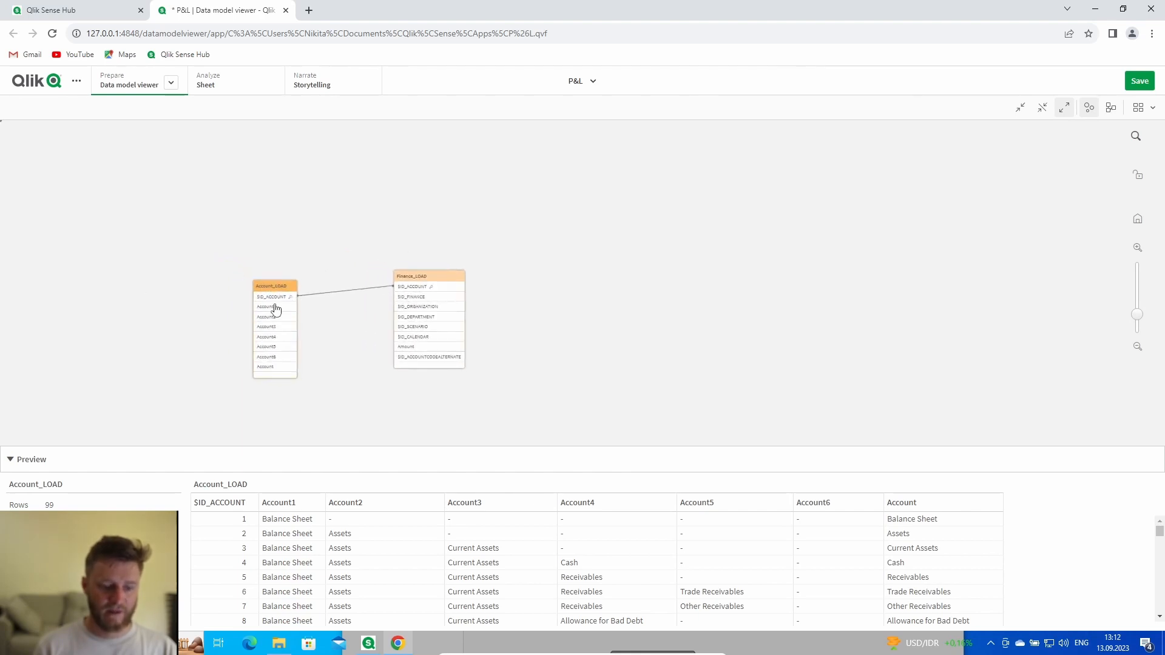
{"action": "left_click", "coordinate": [282, 299]}
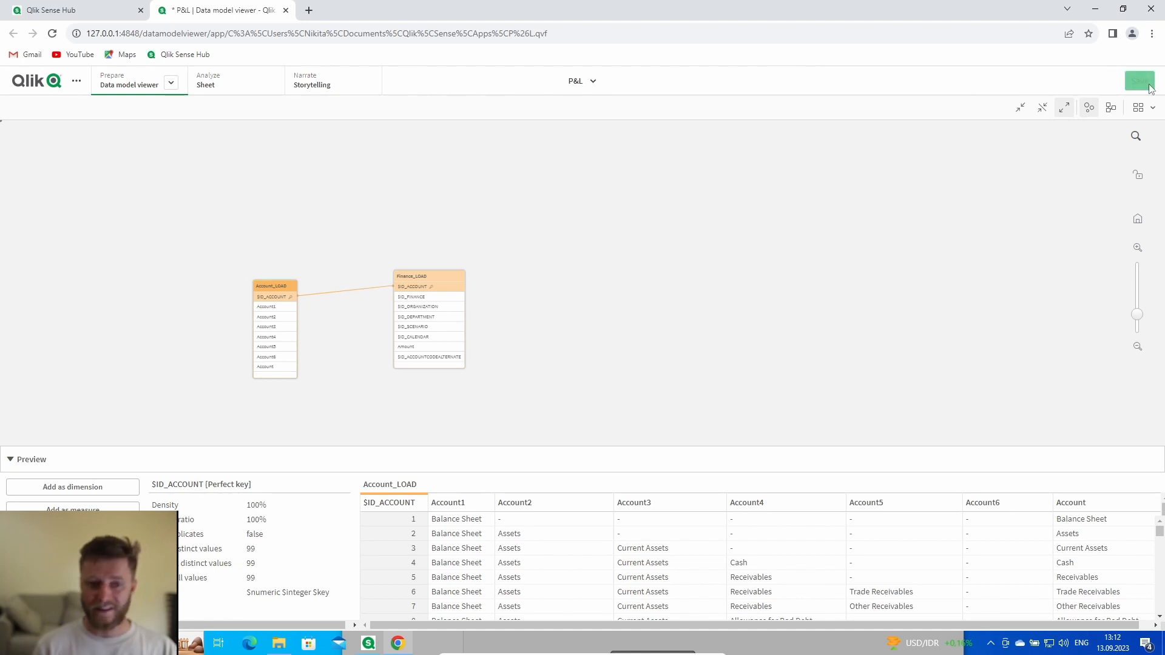
Open the app's empty sheet for editing and place a QLIQUID TABLE extension object on it
{"action": "left_click", "coordinate": [205, 86]}
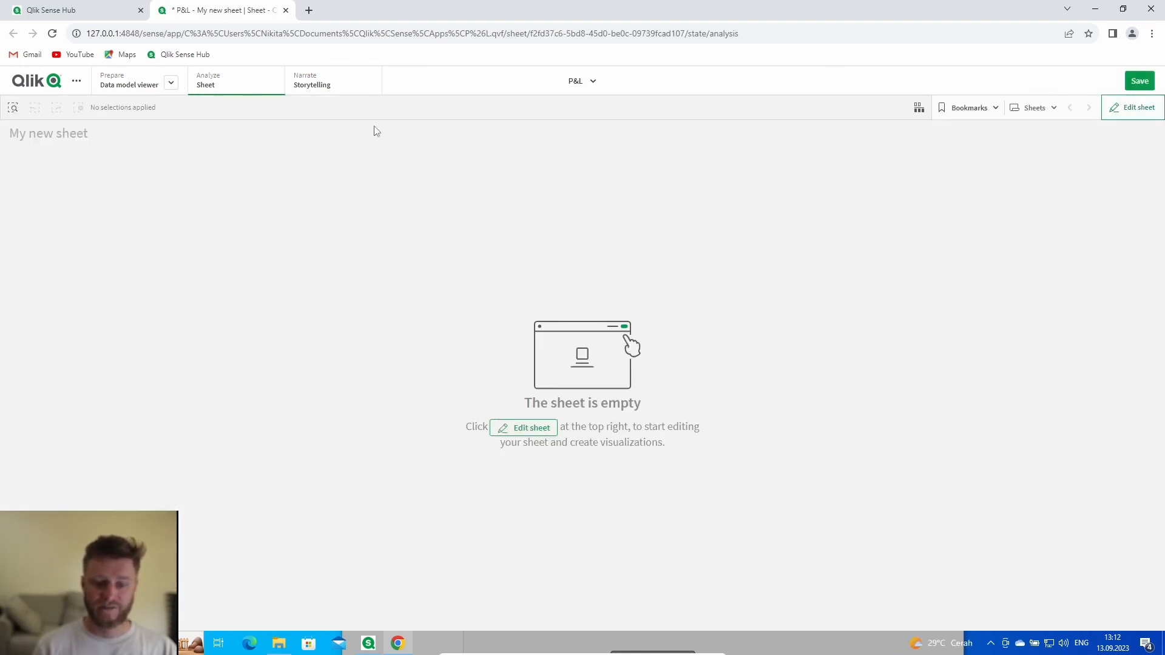
{"action": "left_click", "coordinate": [1136, 108]}
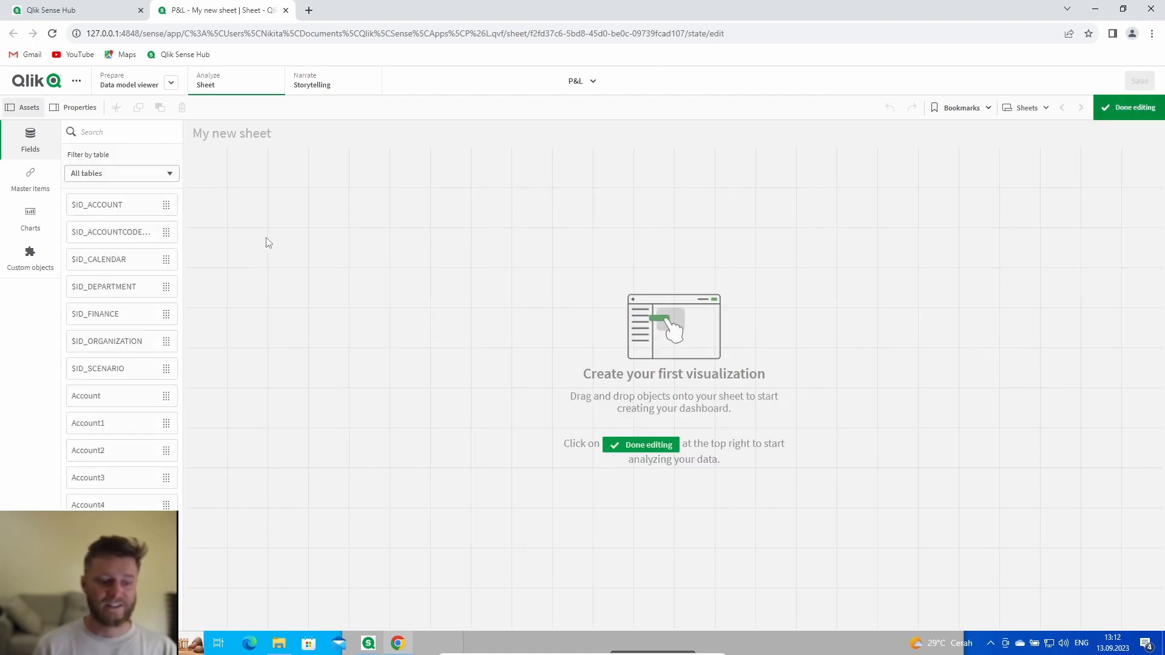
{"action": "left_click", "coordinate": [32, 255]}
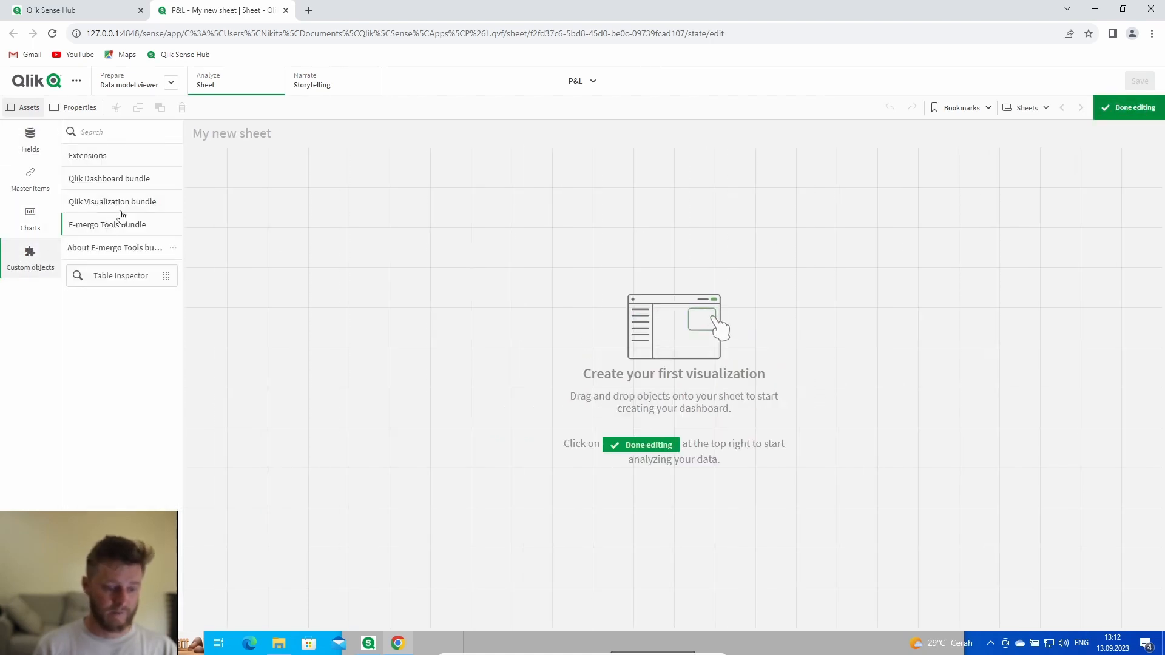
{"action": "left_click", "coordinate": [126, 158]}
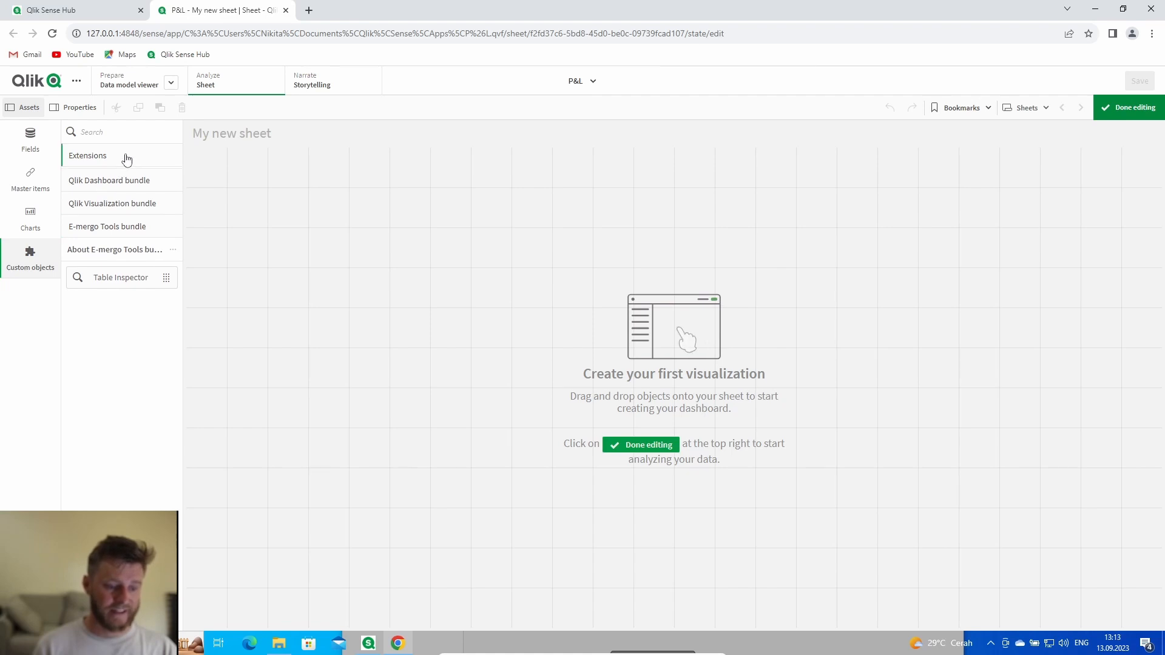
{"action": "left_click_drag", "start_coordinate": [122, 206], "coordinate": [371, 228]}
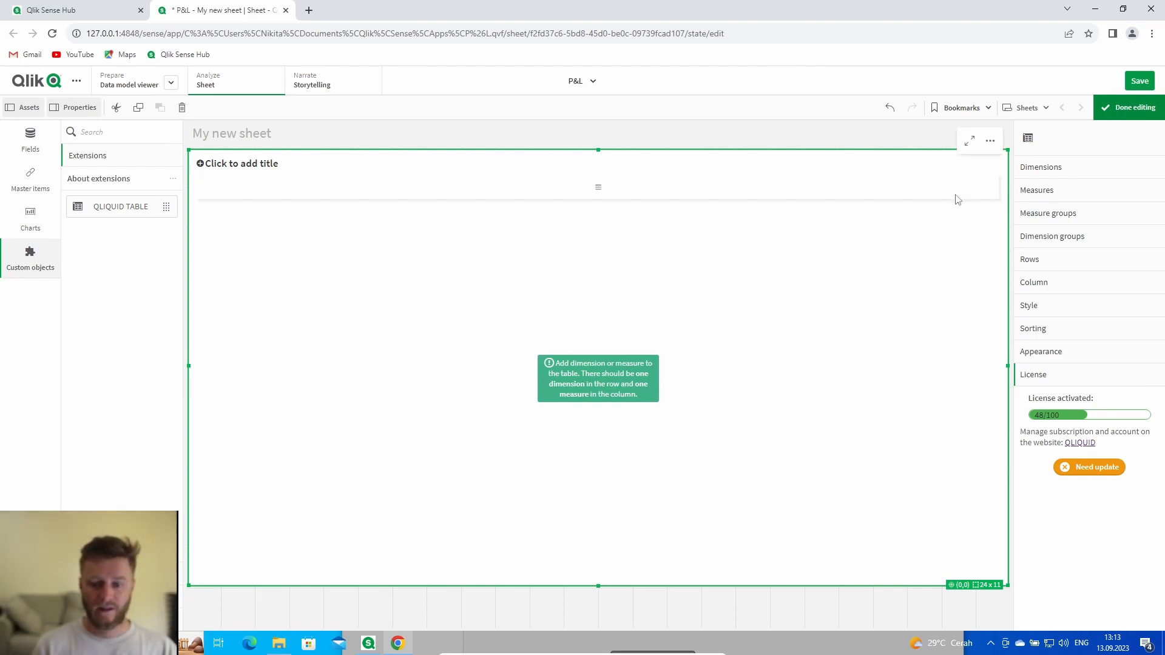
Add the Account1, Account2 and Account3 fields of the Account_LOAD table to the QLIQUID table's dimensions through the dimension master
{"action": "left_click", "coordinate": [1041, 169]}
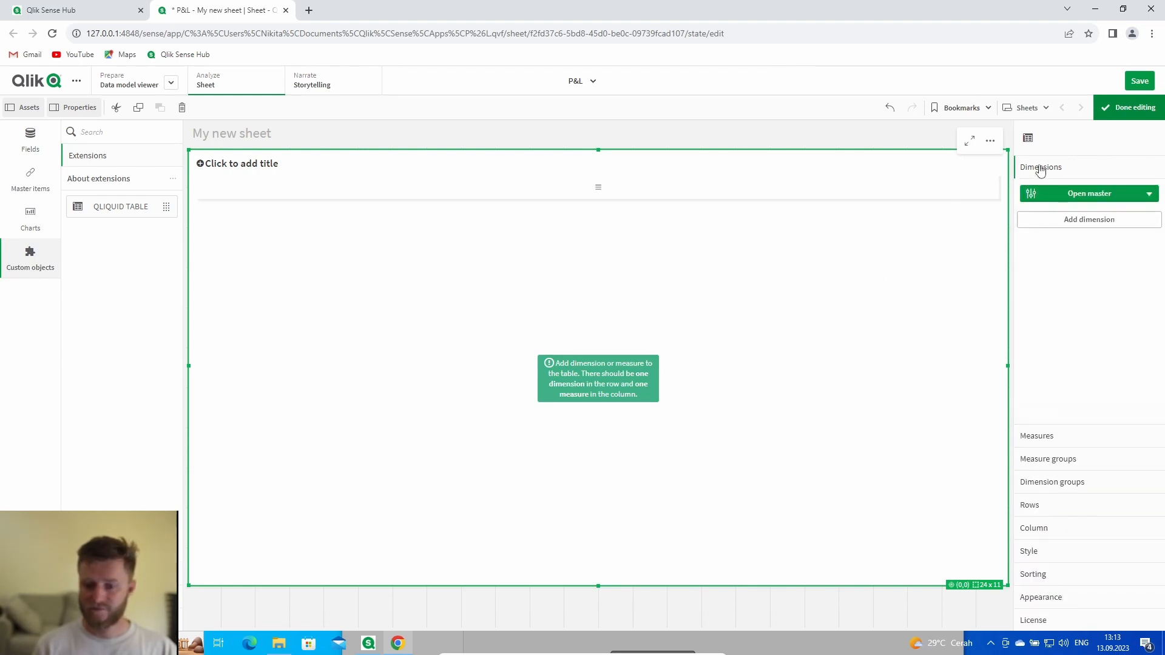
{"action": "left_click", "coordinate": [1069, 196]}
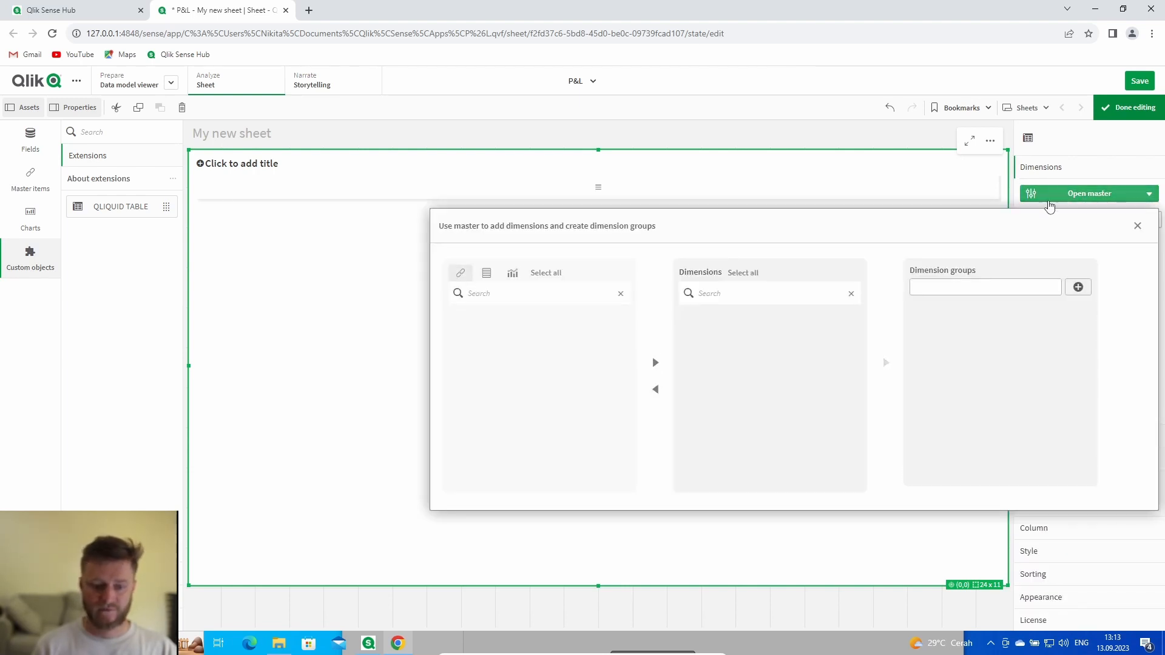
{"action": "left_click", "coordinate": [485, 277]}
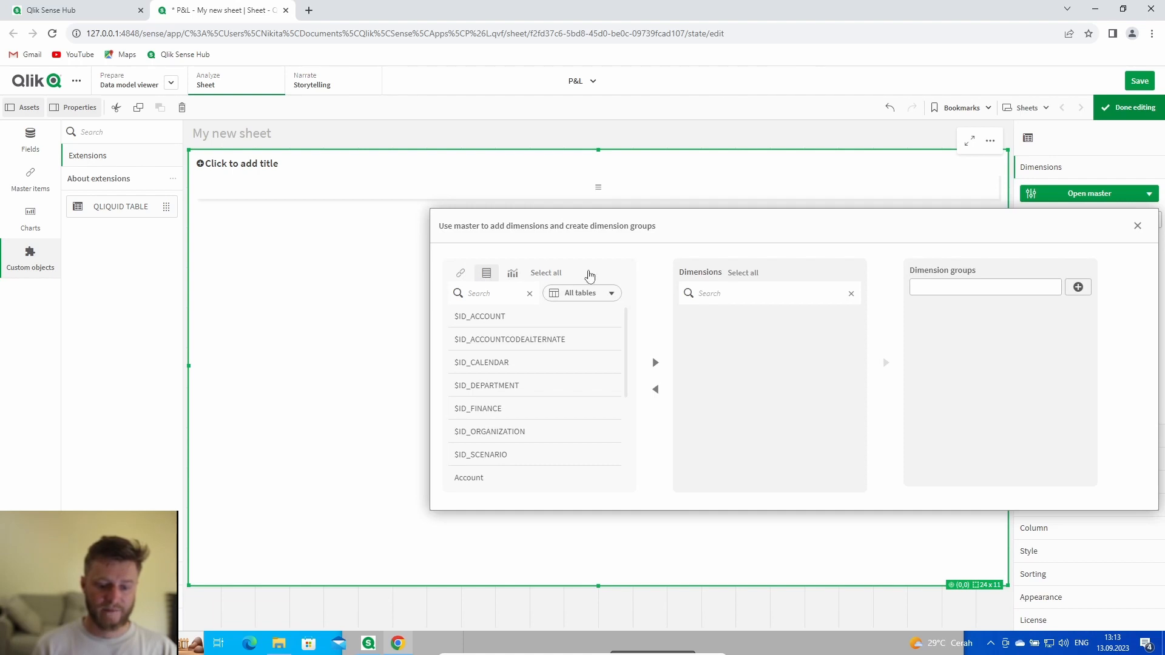
{"action": "left_click", "coordinate": [604, 294]}
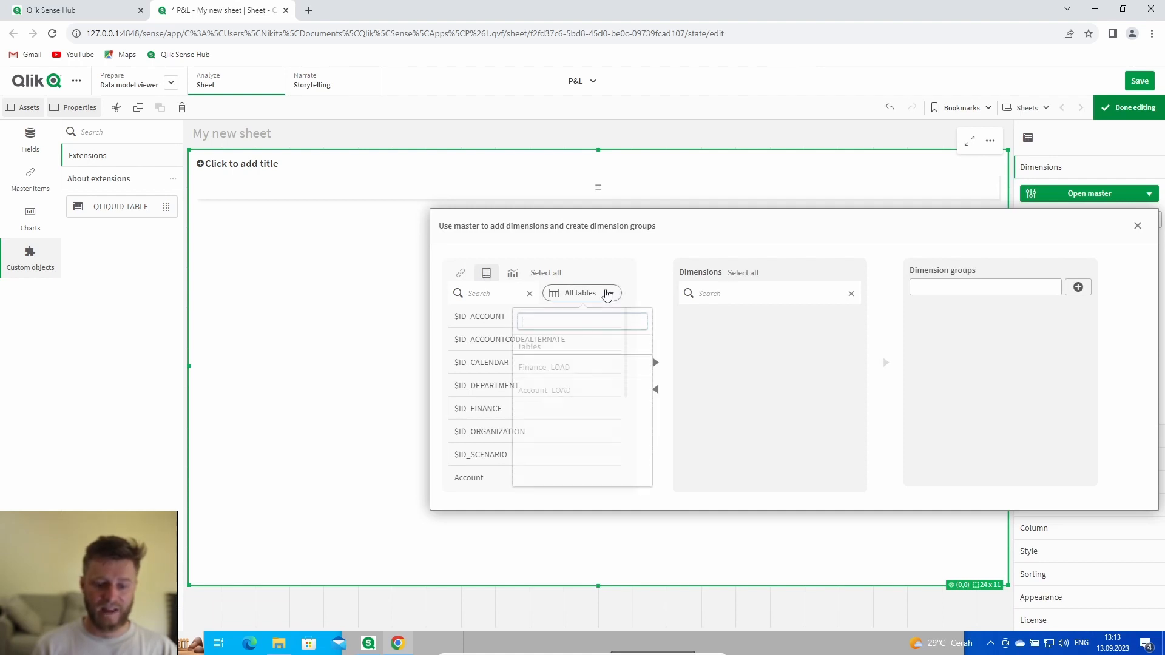
{"action": "left_click", "coordinate": [577, 392]}
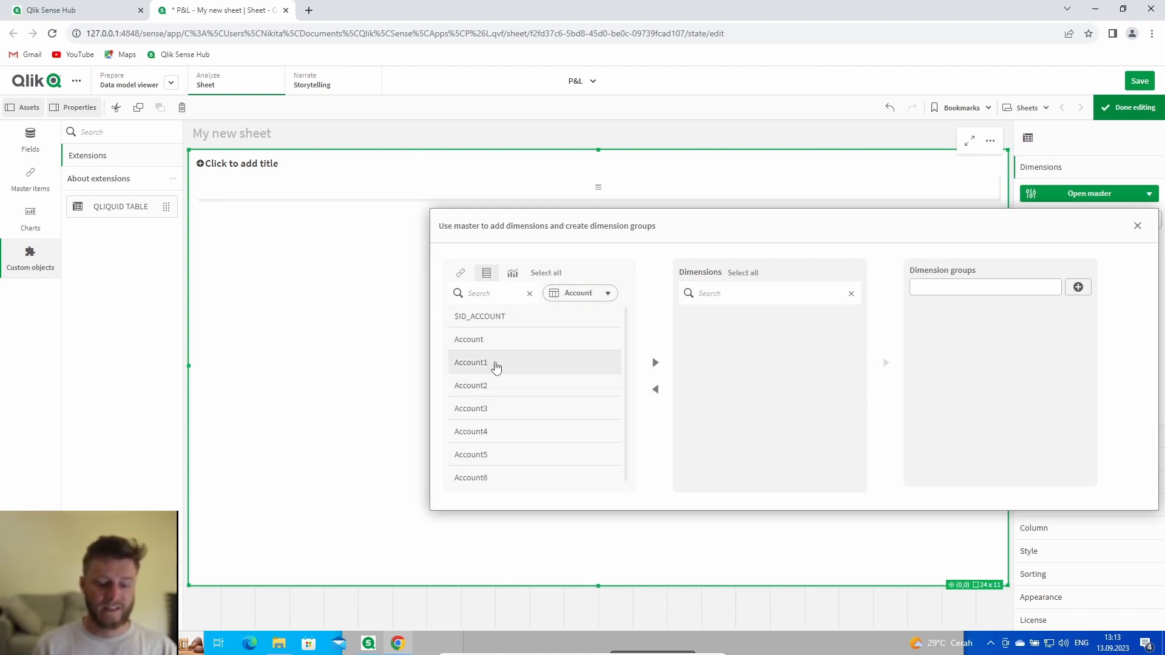
{"action": "left_click", "coordinate": [496, 364]}
{"action": "left_click", "coordinate": [493, 386]}
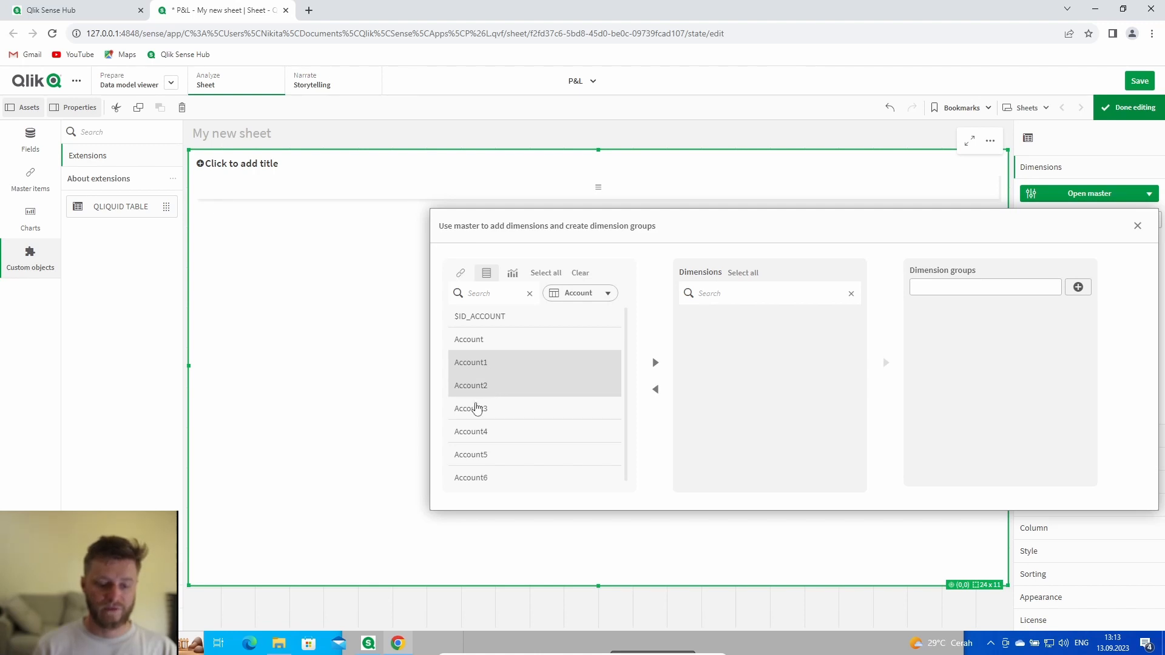
{"action": "left_click", "coordinate": [477, 408]}
{"action": "left_click", "coordinate": [656, 364]}
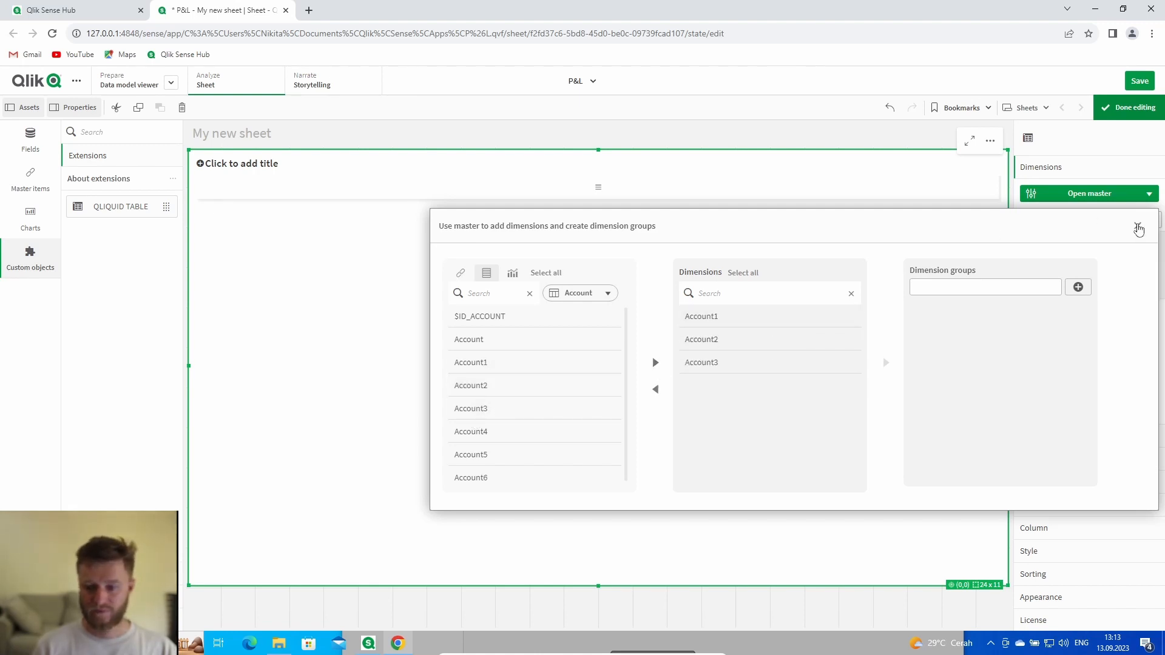
{"action": "left_click", "coordinate": [1138, 228]}
Add Sum(Amount) as a measure of the QLIQUID table
{"action": "left_click", "coordinate": [1048, 436]}
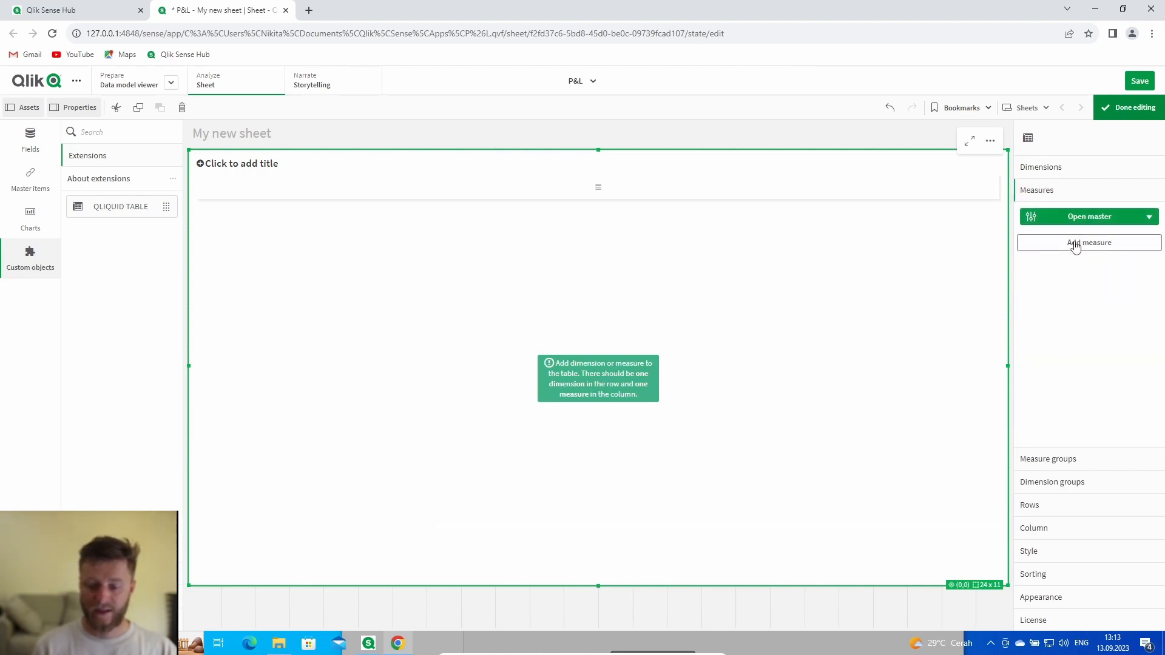
{"action": "left_click", "coordinate": [1073, 242]}
{"action": "scroll", "coordinate": [1068, 364], "scroll_direction": "down", "scroll_amount": 5}
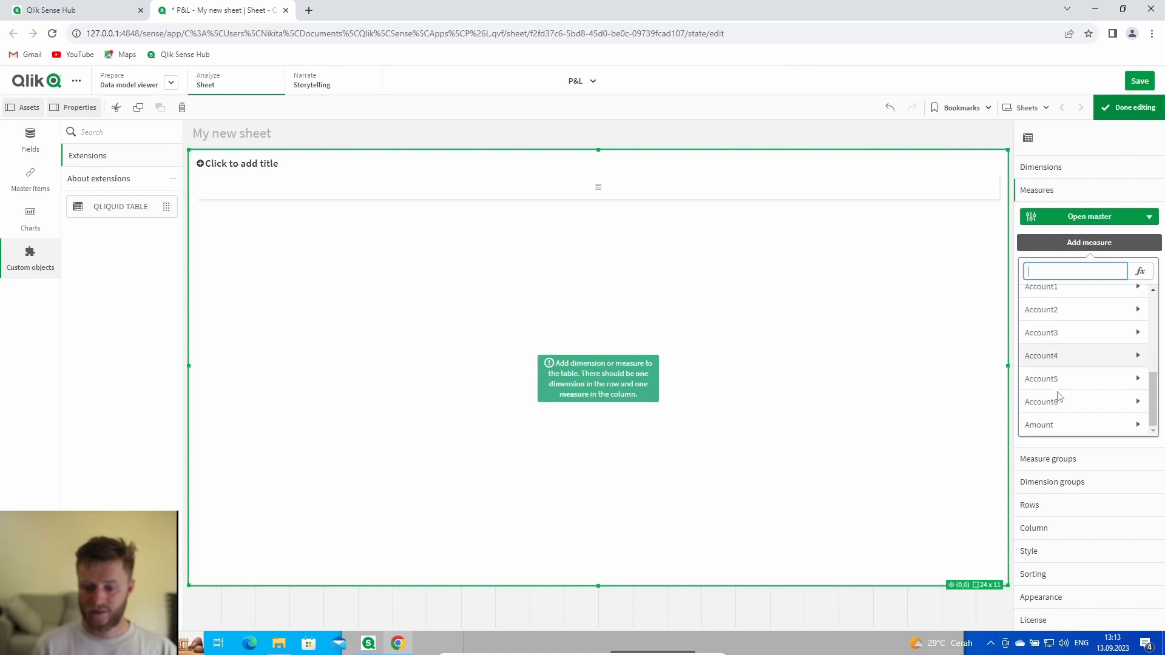
{"action": "left_click", "coordinate": [1058, 398]}
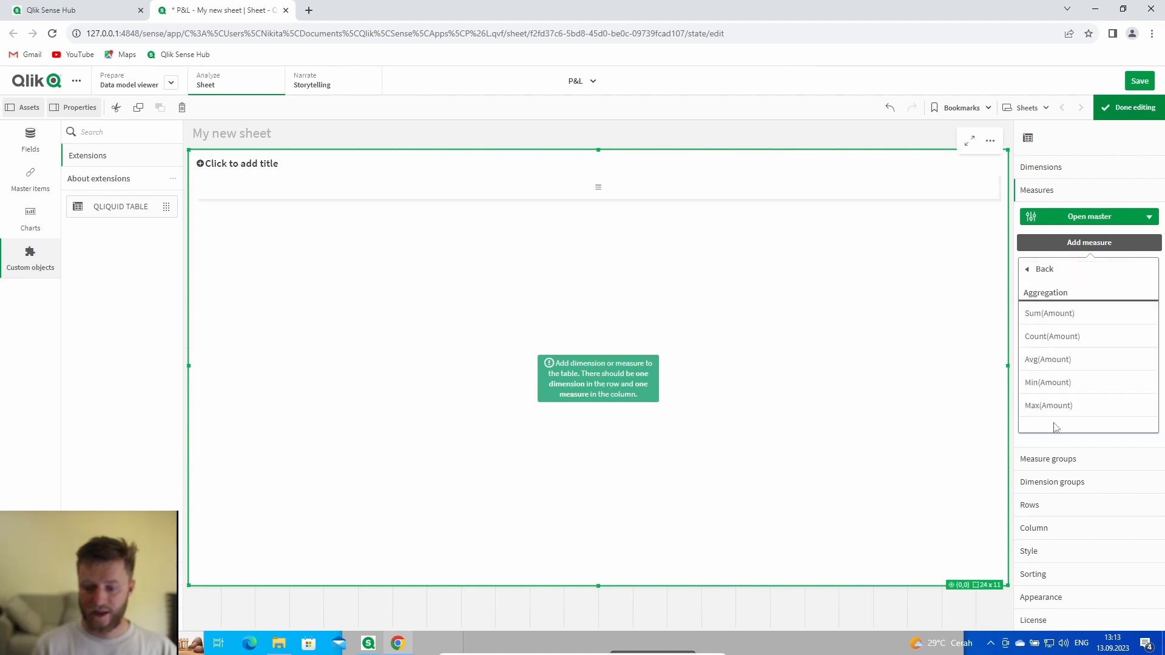
{"action": "left_click", "coordinate": [1068, 321]}
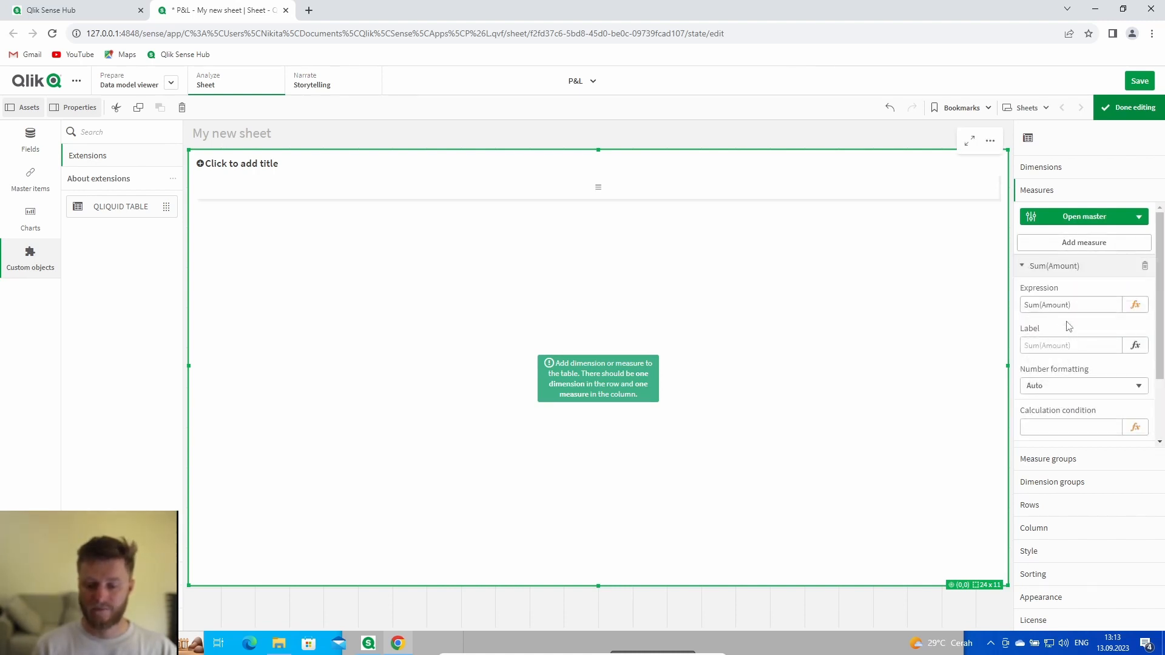
Set the Sum(Amount) measure's number formatting to Number and label it "Amount"
{"action": "scroll", "coordinate": [1066, 331], "scroll_direction": "down", "scroll_amount": 2}
{"action": "left_click", "coordinate": [1070, 330]}
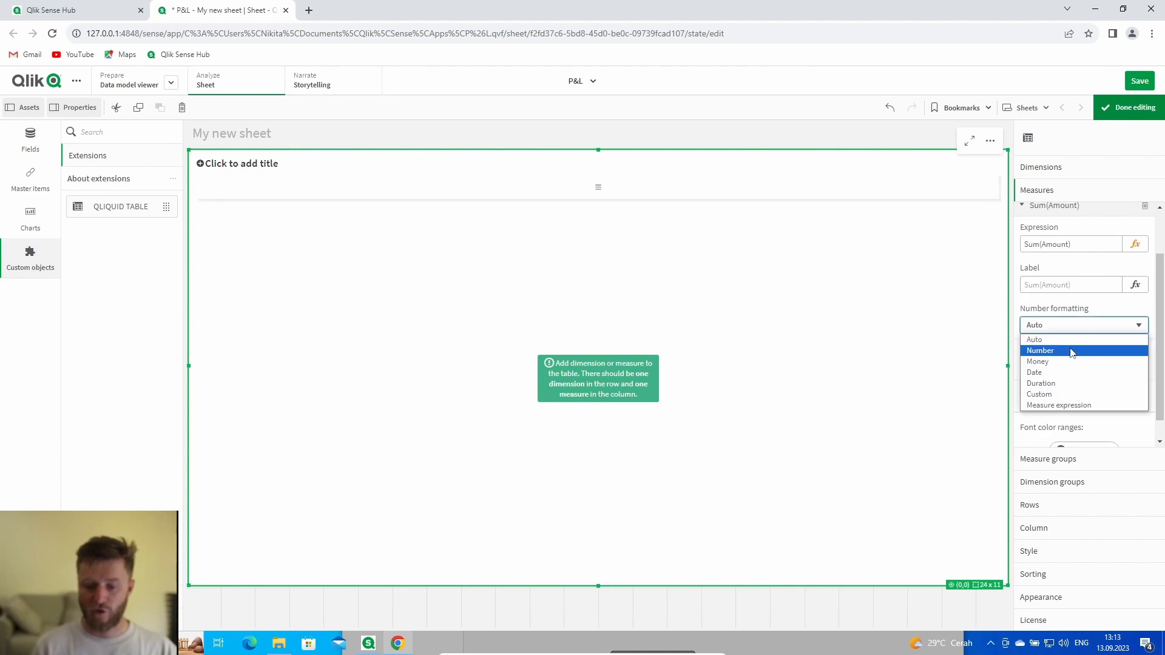
{"action": "left_click", "coordinate": [1071, 351]}
{"action": "scroll", "coordinate": [1075, 353], "scroll_direction": "down", "scroll_amount": 1}
{"action": "scroll", "coordinate": [1068, 345], "scroll_direction": "up", "scroll_amount": 2}
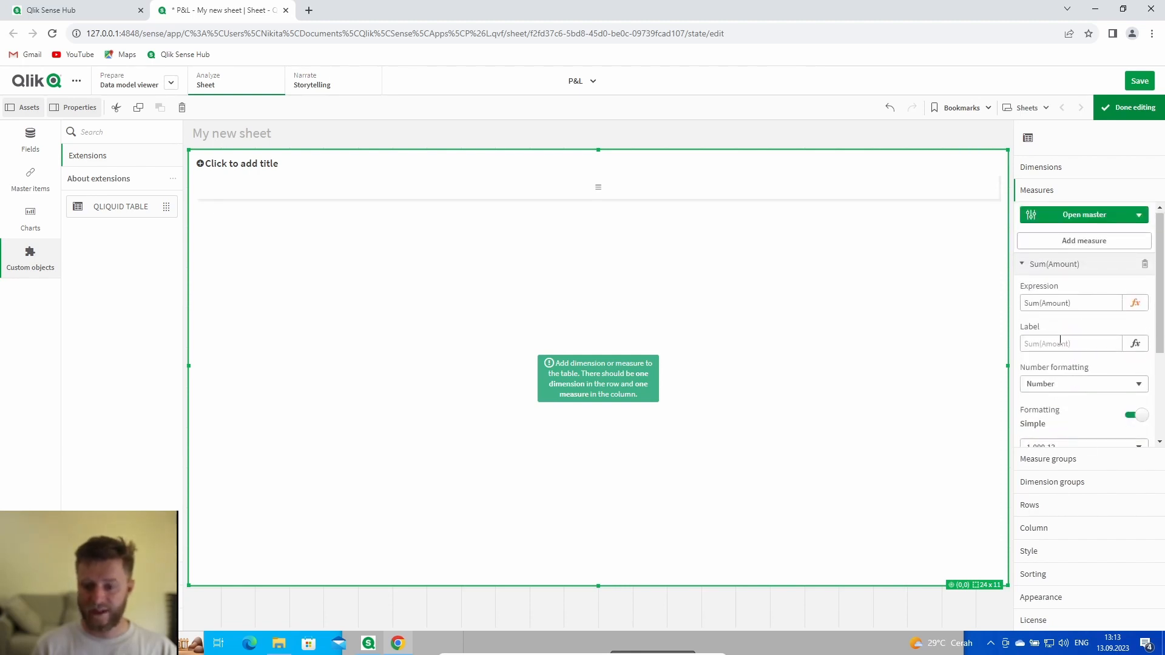
{"action": "left_click", "coordinate": [1051, 347]}
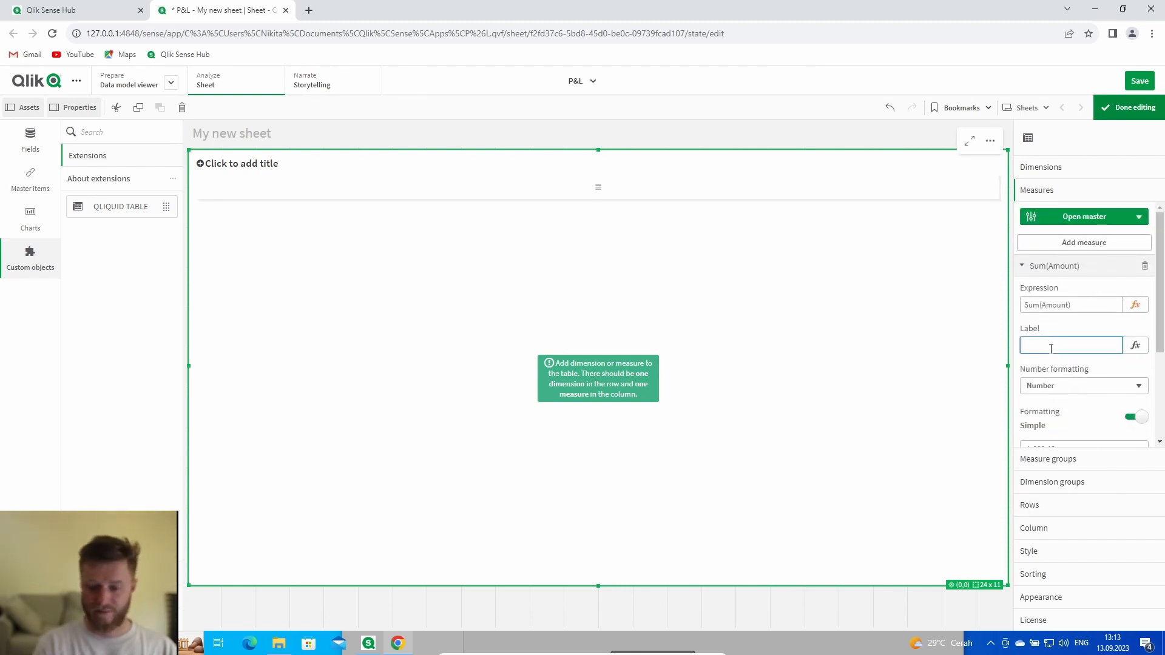
{"action": "type", "text": "Amount"}
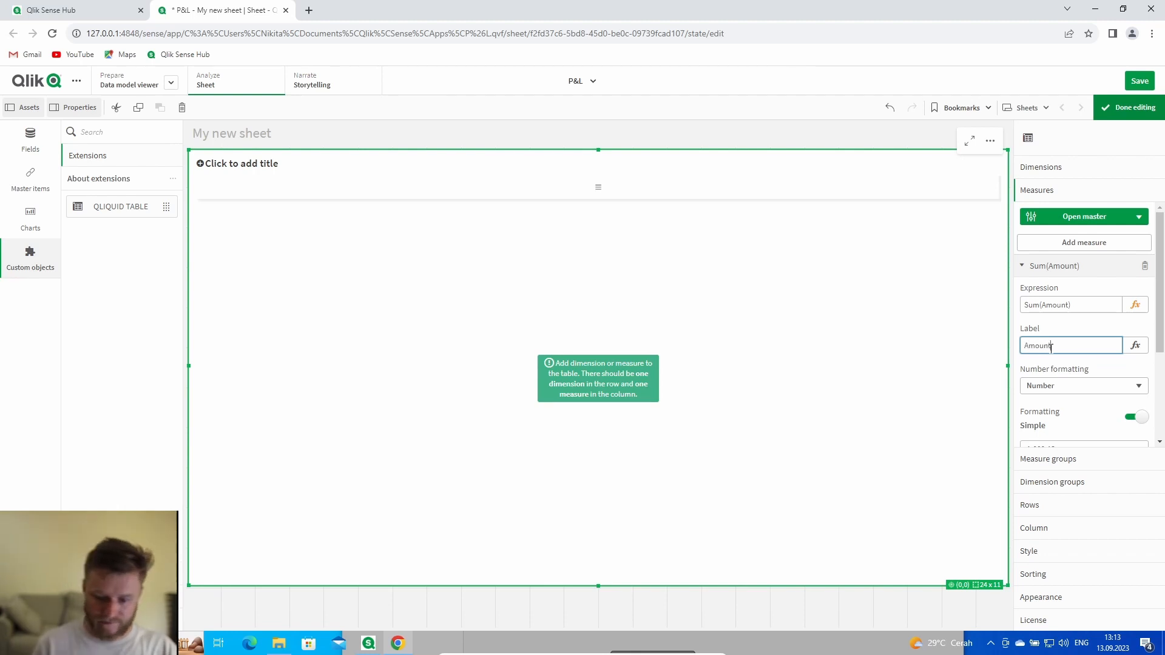
{"action": "left_click", "coordinate": [1051, 270]}
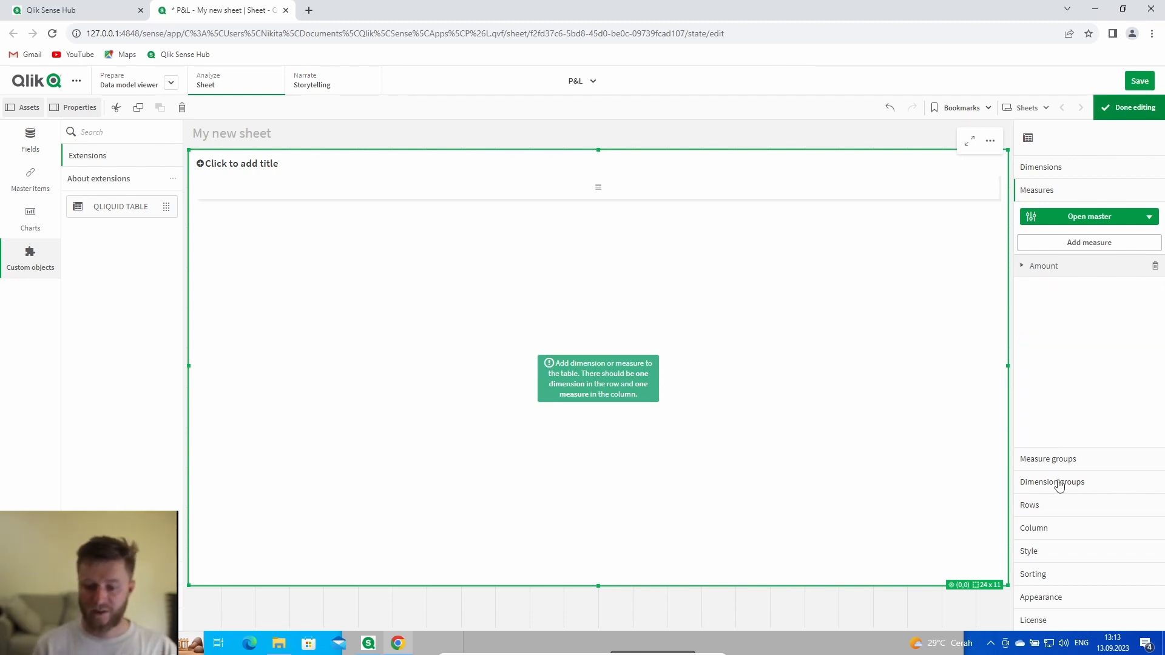
Add the Account1, Account2 and Account3 dimensions, in that order, to the table's rows
{"action": "left_click", "coordinate": [1049, 509]}
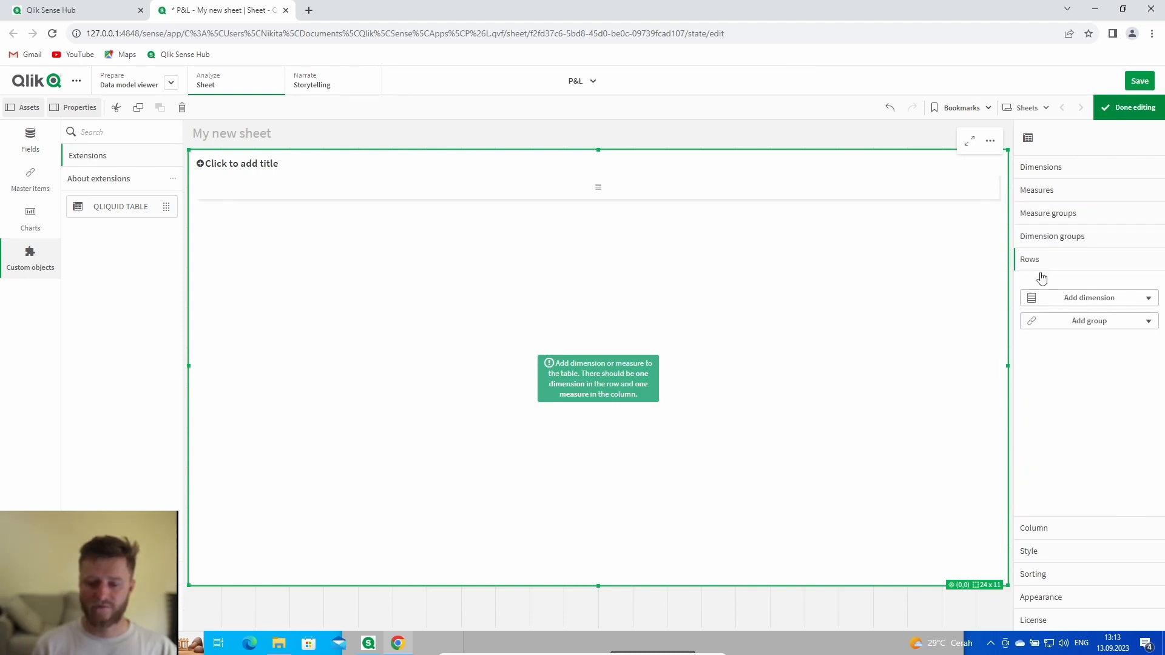
{"action": "left_click", "coordinate": [1059, 298]}
{"action": "left_click", "coordinate": [1056, 371]}
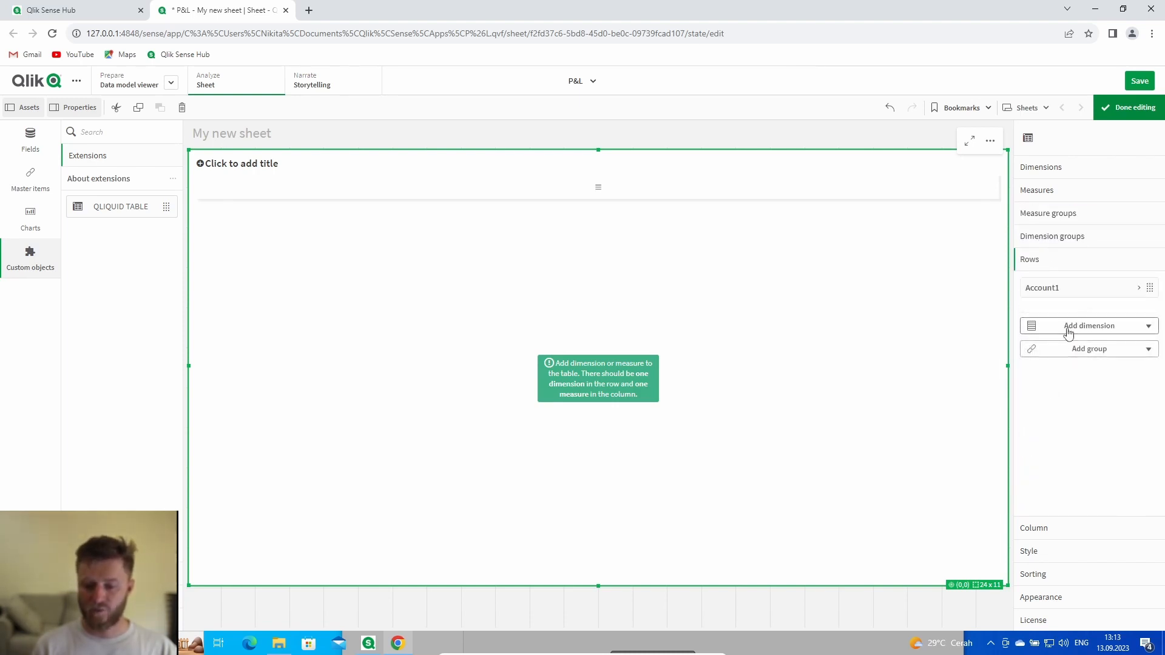
{"action": "left_click", "coordinate": [1068, 328]}
{"action": "left_click", "coordinate": [1055, 421]}
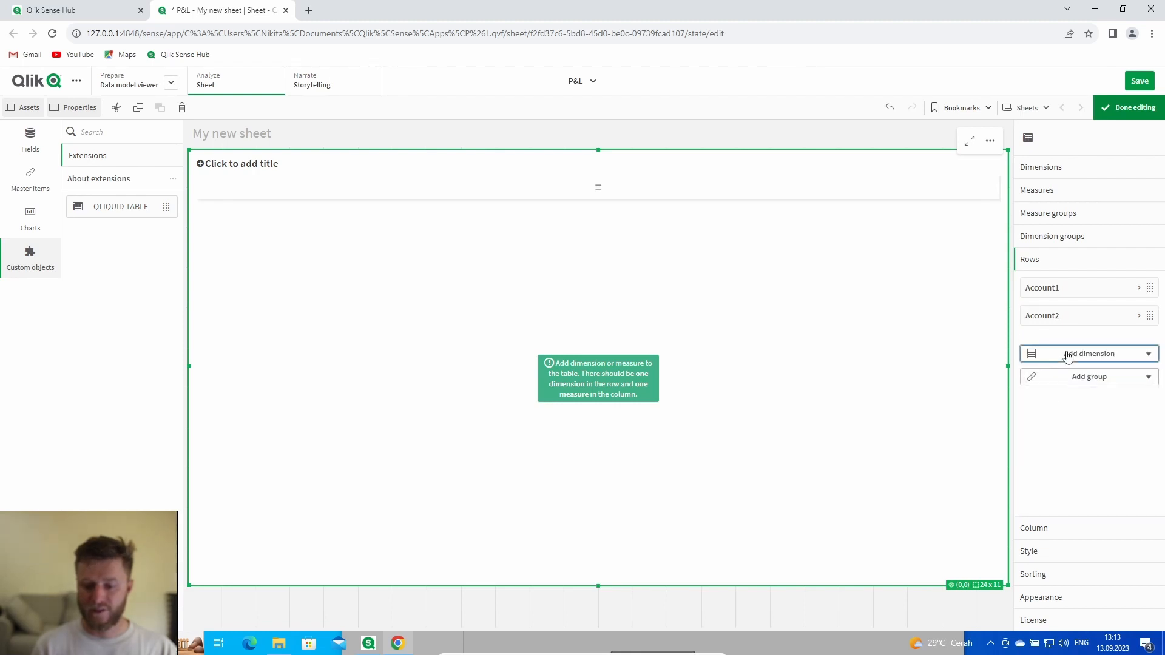
{"action": "left_click", "coordinate": [1068, 355]}
{"action": "left_click", "coordinate": [1055, 474]}
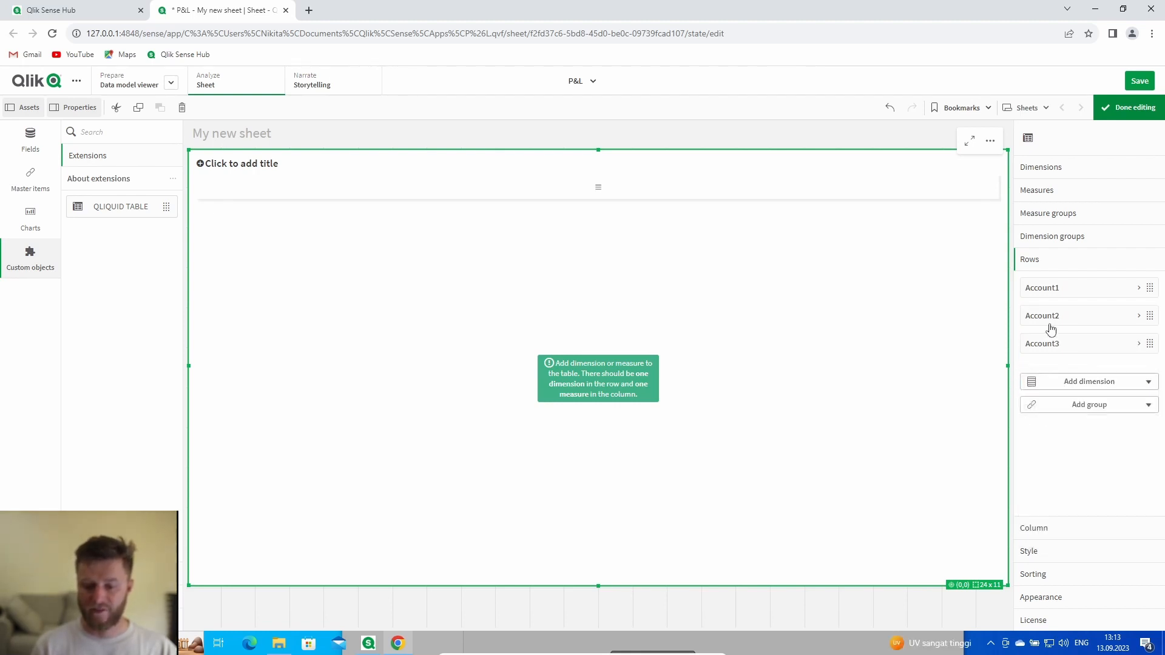
Add the Amount measure to the table's columns
{"action": "left_click", "coordinate": [1054, 534]}
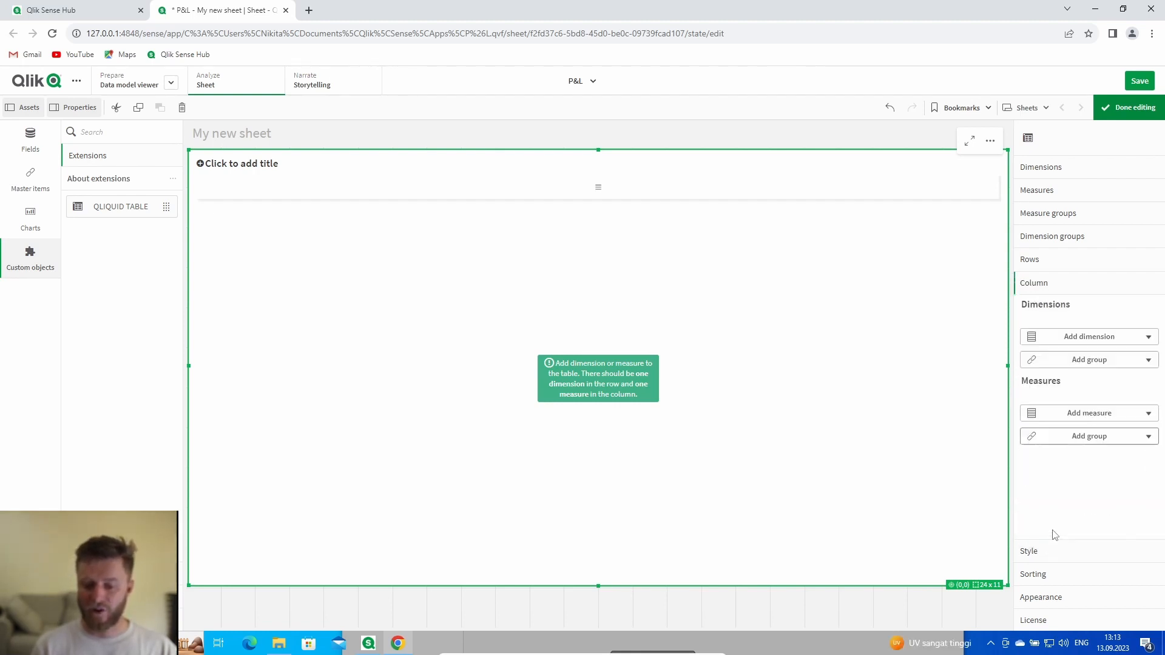
{"action": "left_click", "coordinate": [1097, 414]}
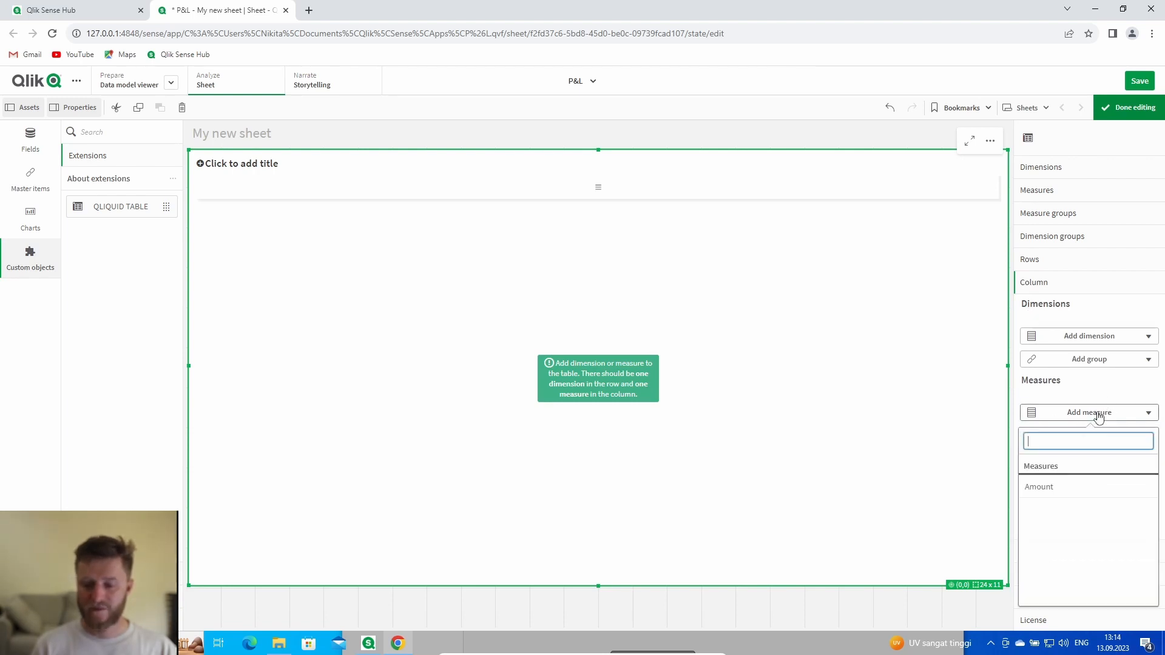
{"action": "left_click", "coordinate": [1055, 486]}
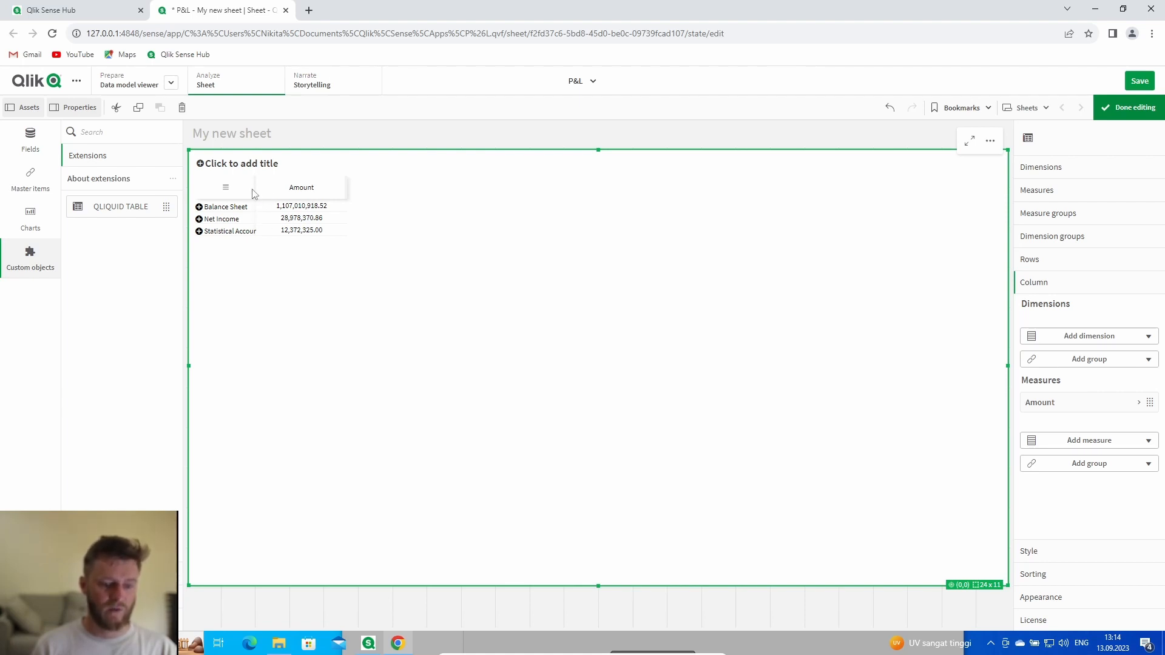
Widen the table's account name column and apply the change, then save the app and finish editing the sheet
{"action": "left_click_drag", "start_coordinate": [254, 187], "coordinate": [337, 189]}
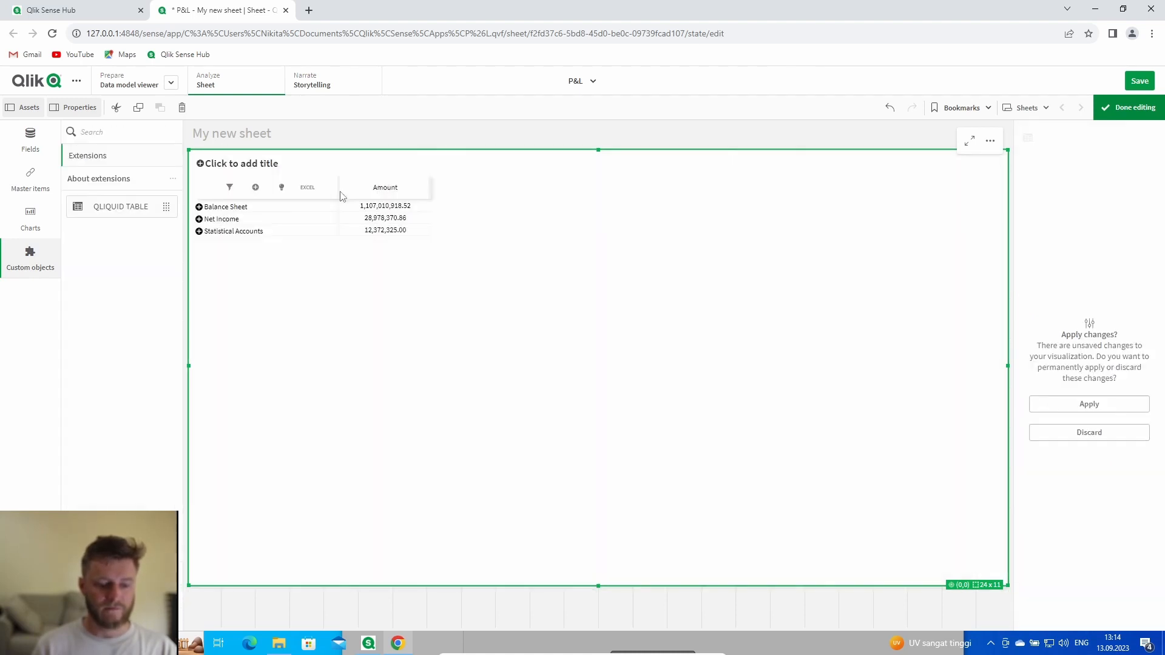
{"action": "left_click", "coordinate": [1066, 406]}
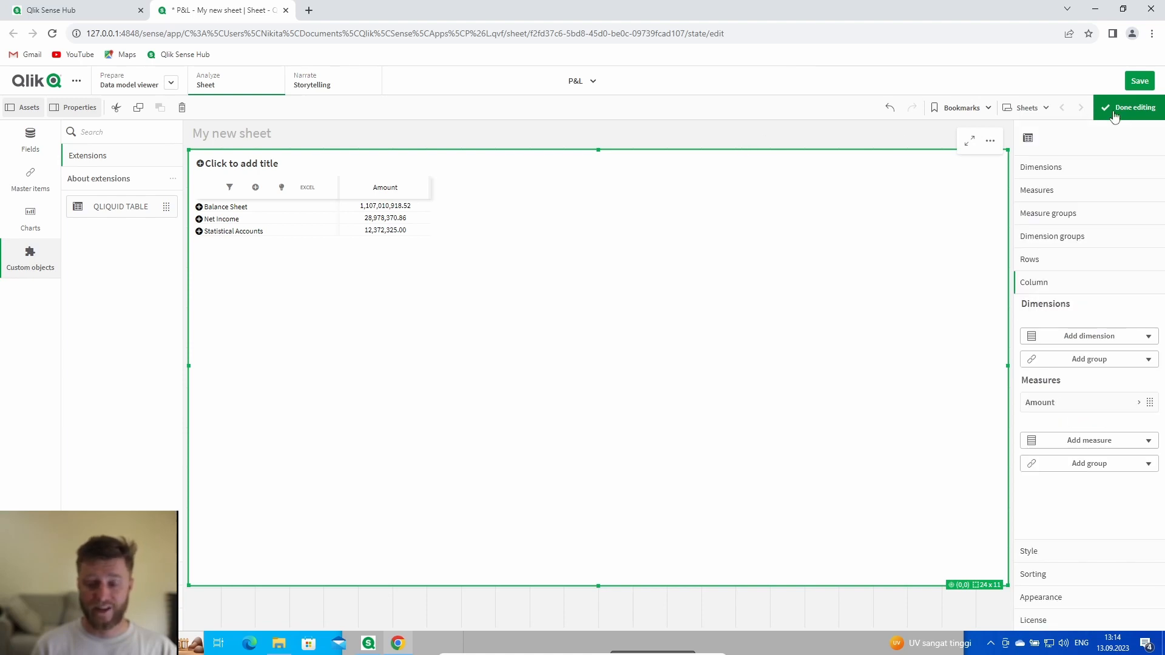
{"action": "left_click", "coordinate": [1140, 80]}
{"action": "left_click", "coordinate": [1135, 108]}
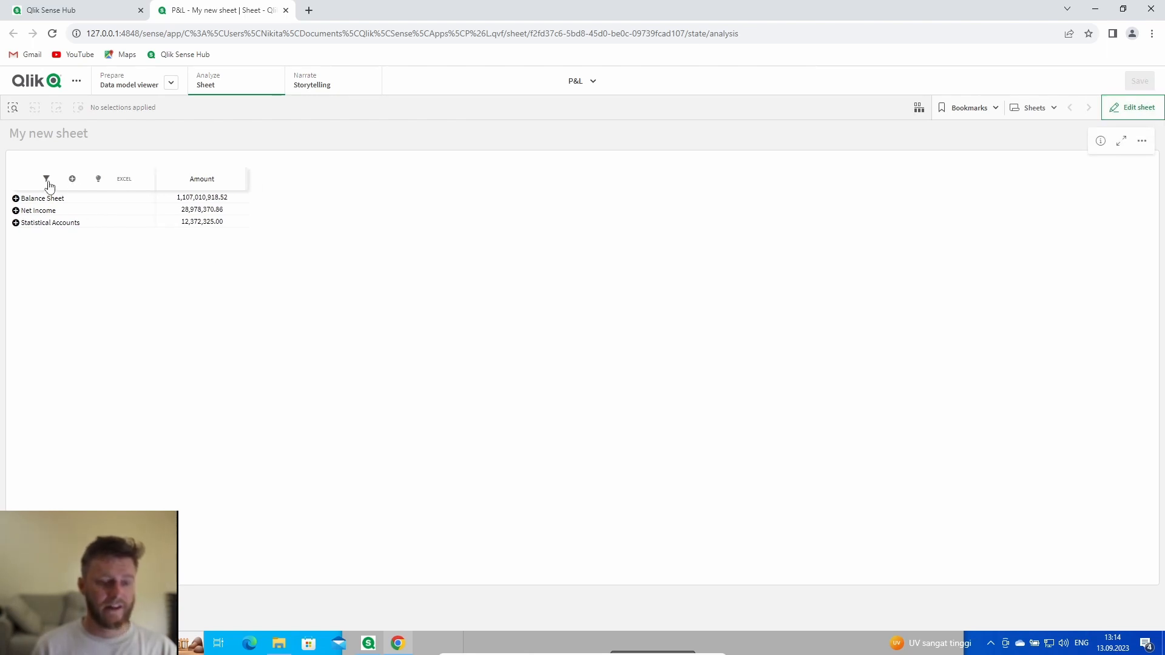
Try different orders of the Account1, Account2 and Account3 row dimensions, then return them to ascending order
{"action": "left_click", "coordinate": [47, 180]}
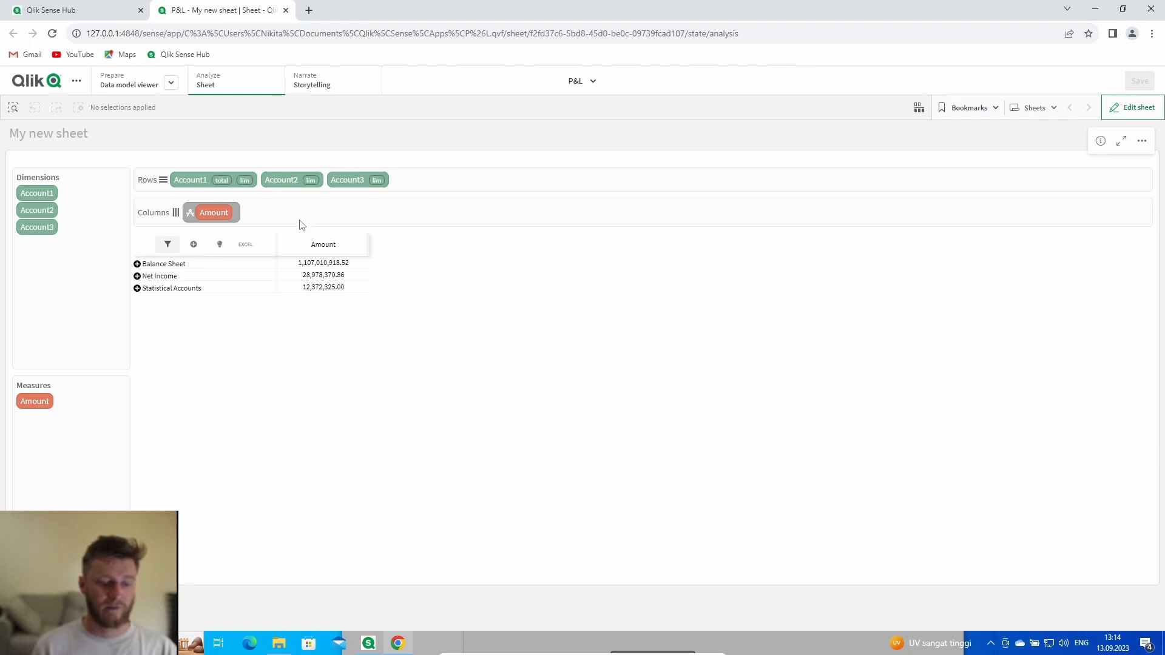
{"action": "left_click_drag", "start_coordinate": [284, 180], "coordinate": [209, 179]}
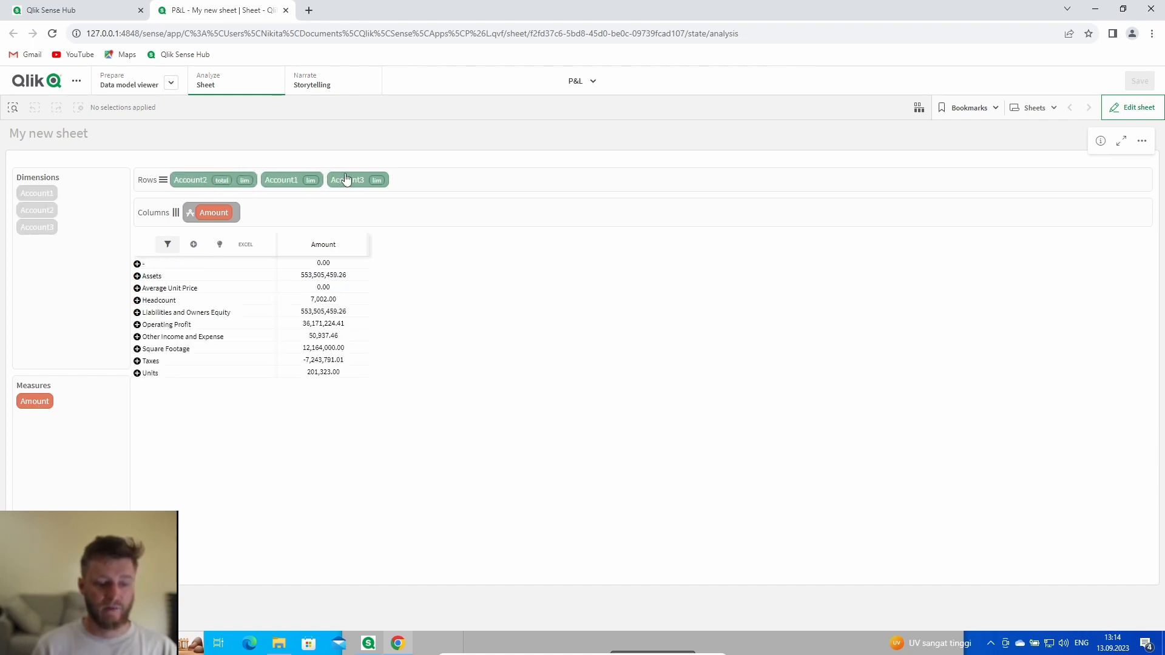
{"action": "left_click_drag", "start_coordinate": [346, 180], "coordinate": [197, 181]}
{"action": "left_click_drag", "start_coordinate": [322, 182], "coordinate": [194, 181]}
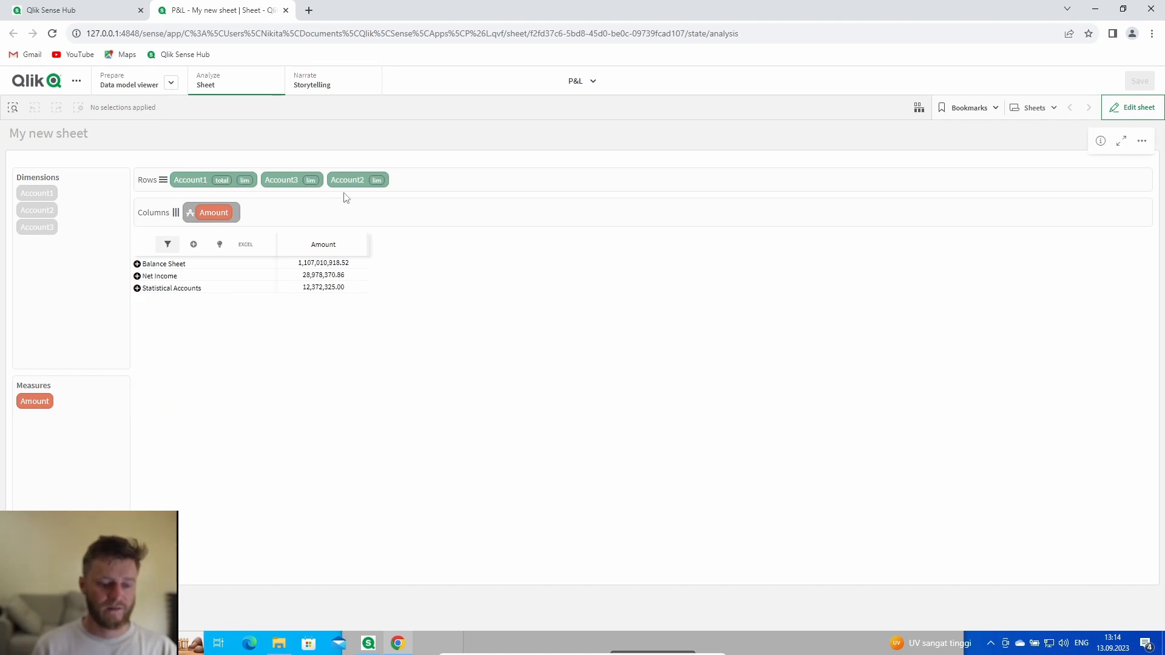
{"action": "left_click_drag", "start_coordinate": [340, 183], "coordinate": [285, 182]}
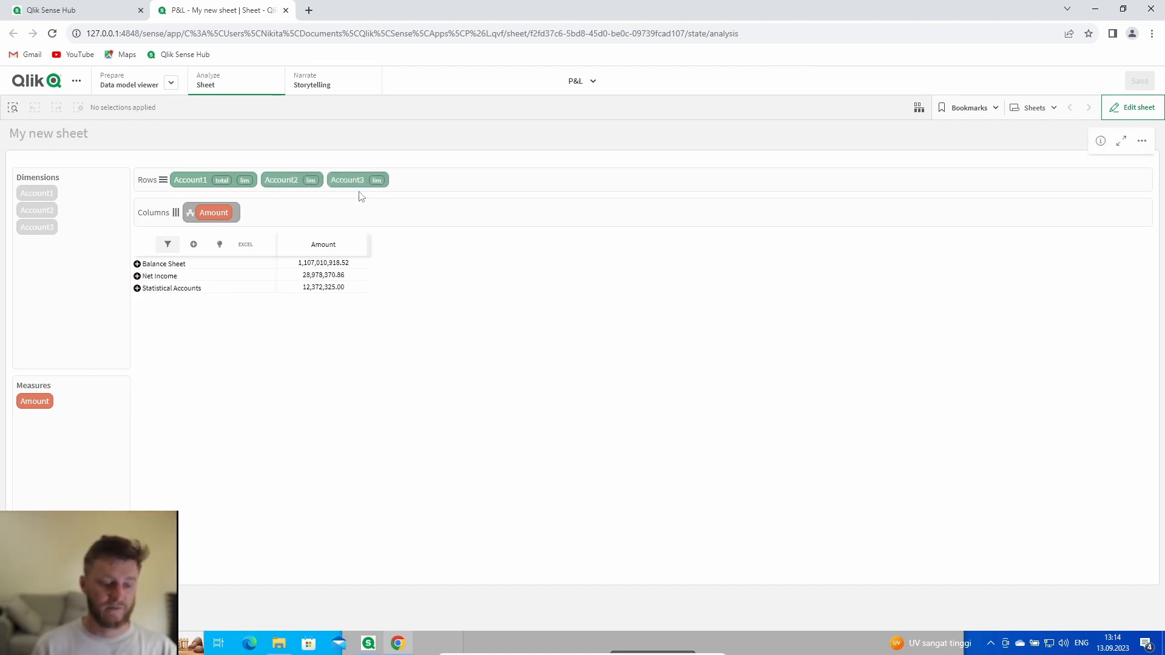
Expand all row levels of the table, review the expanded accounts, and apply the change in the sheet's edit mode
{"action": "left_click", "coordinate": [195, 245]}
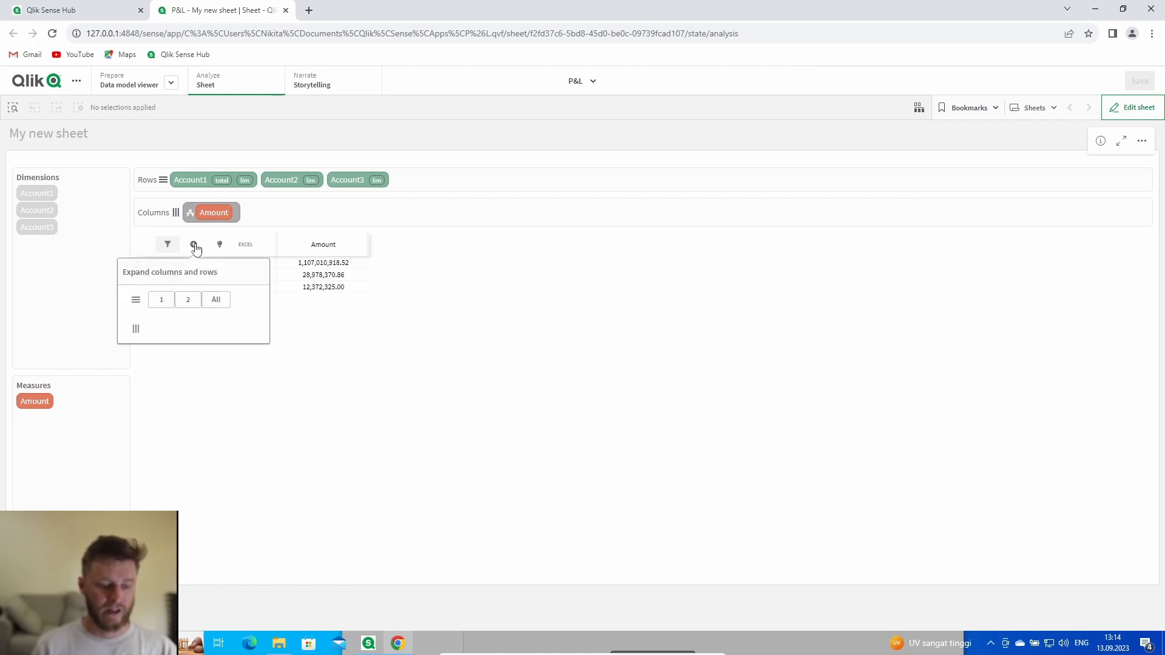
{"action": "left_click", "coordinate": [221, 307]}
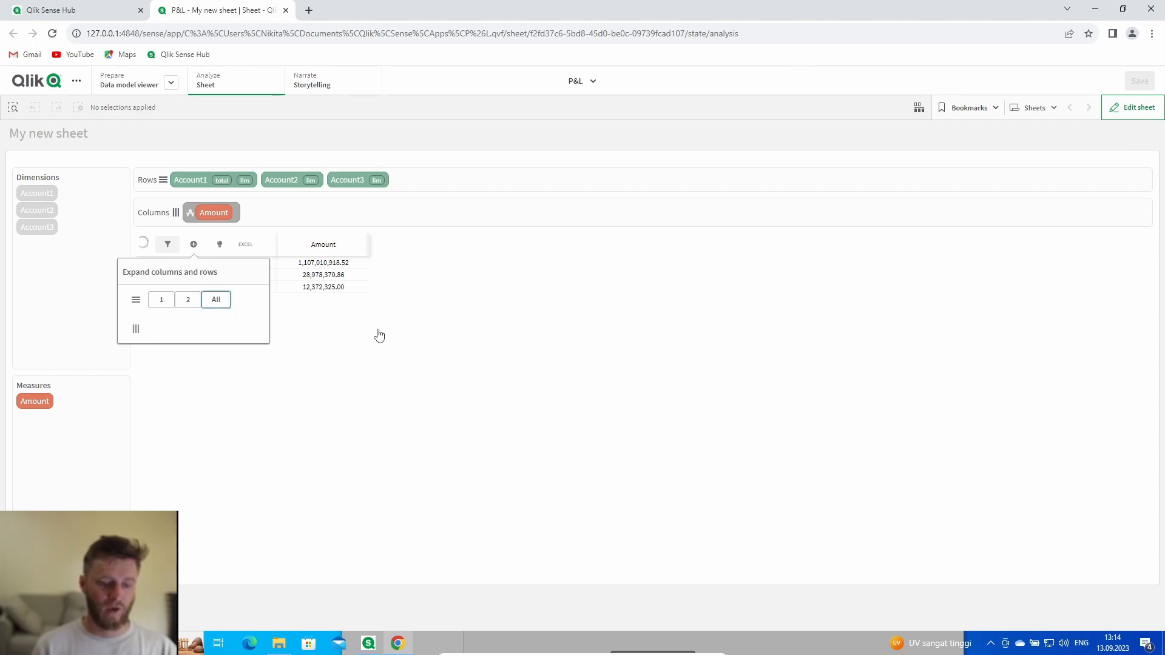
{"action": "left_click", "coordinate": [588, 329]}
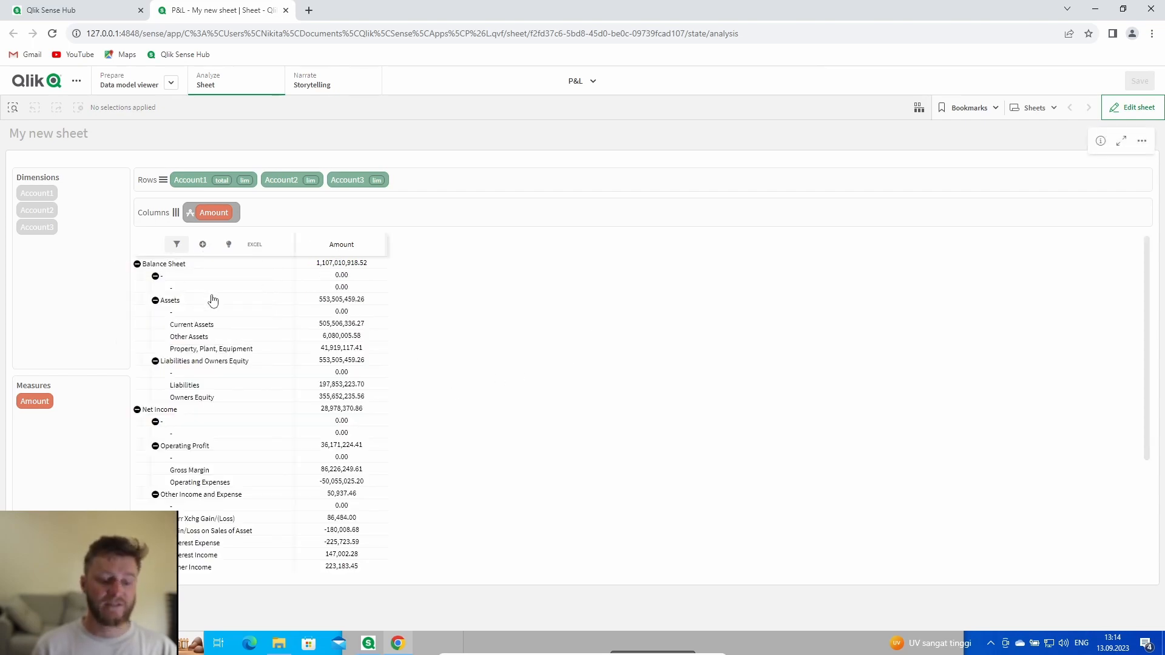
{"action": "scroll", "coordinate": [213, 299], "scroll_direction": "down", "scroll_amount": 3}
{"action": "scroll", "coordinate": [213, 299], "scroll_direction": "up", "scroll_amount": 3}
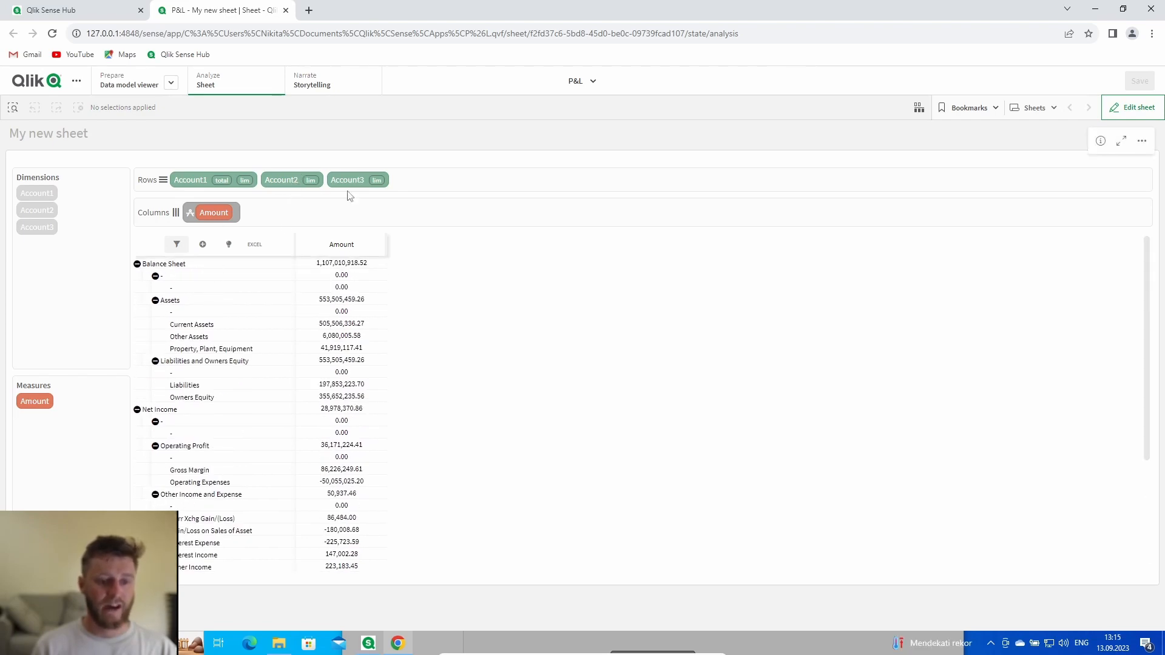
{"action": "scroll", "coordinate": [218, 434], "scroll_direction": "down", "scroll_amount": 1}
{"action": "scroll", "coordinate": [218, 433], "scroll_direction": "down", "scroll_amount": 3}
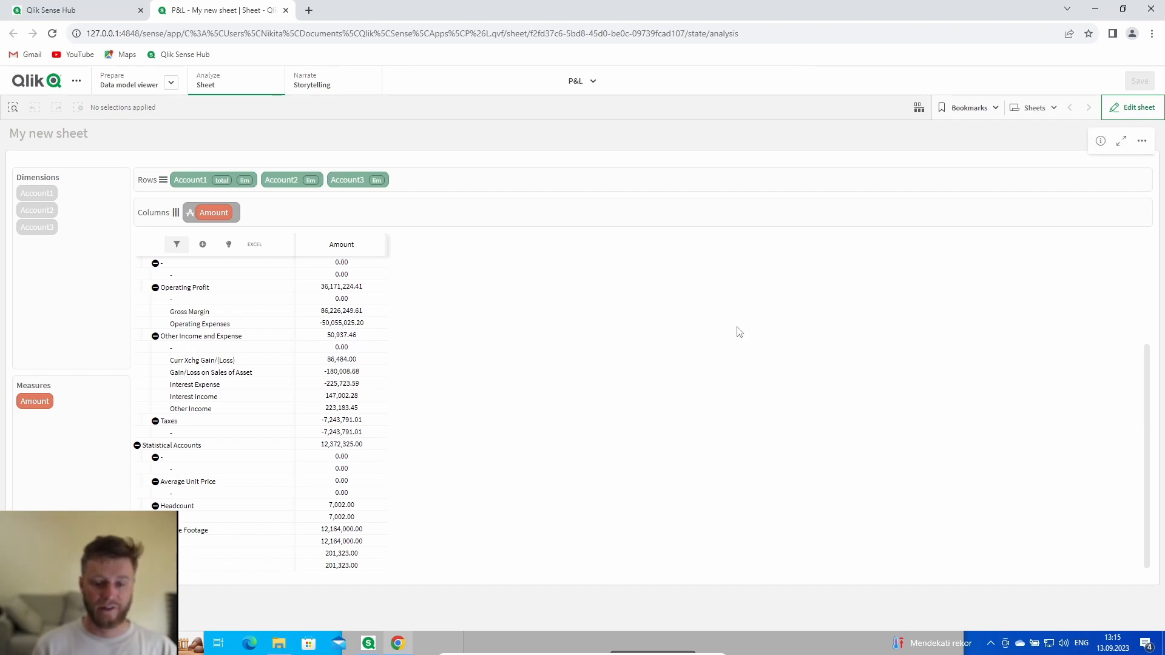
{"action": "left_click", "coordinate": [1133, 108]}
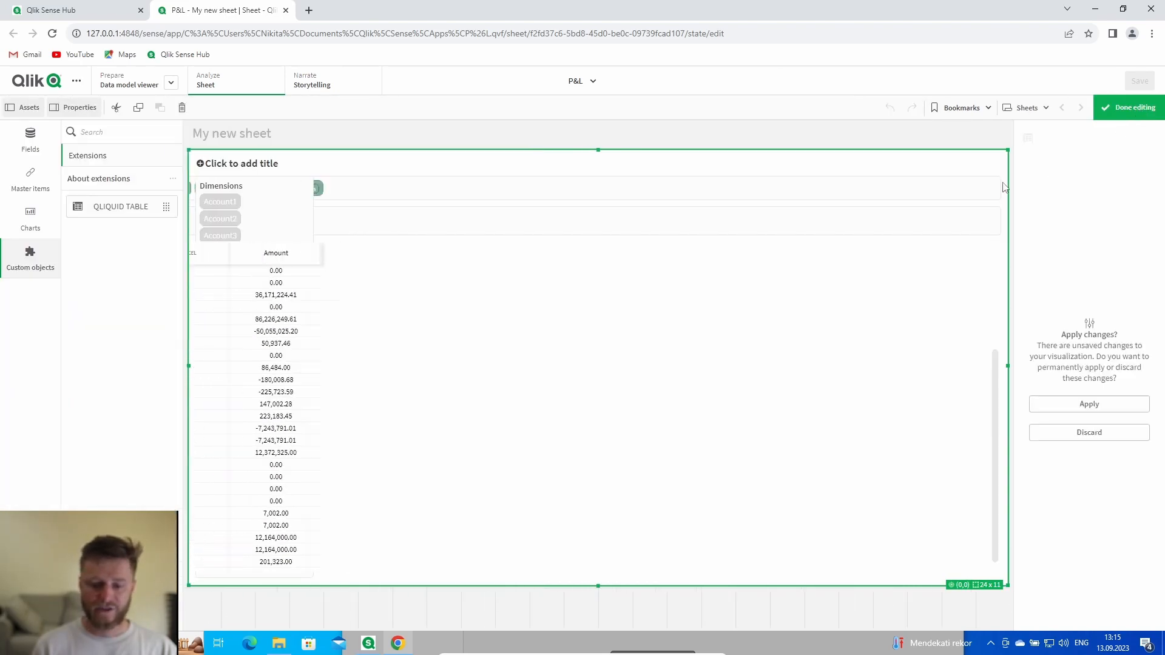
{"action": "left_click", "coordinate": [1097, 407]}
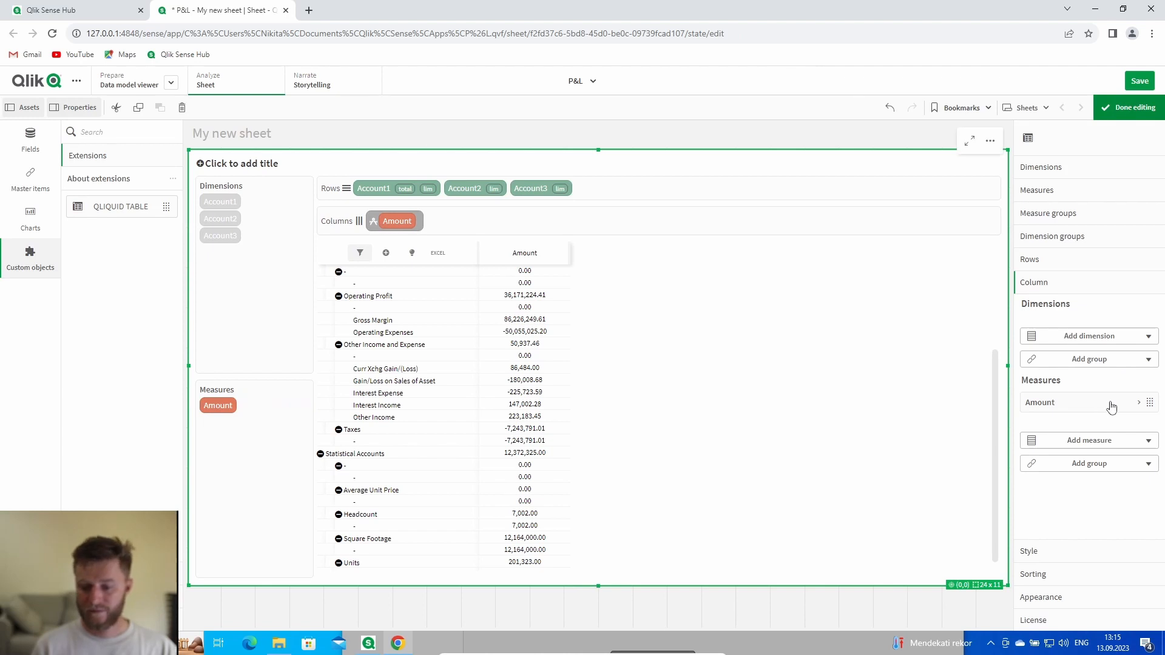
Turn on Suppress Zero in the table's style settings, save, finish editing the sheet and reload the page
{"action": "left_click", "coordinate": [1054, 549]}
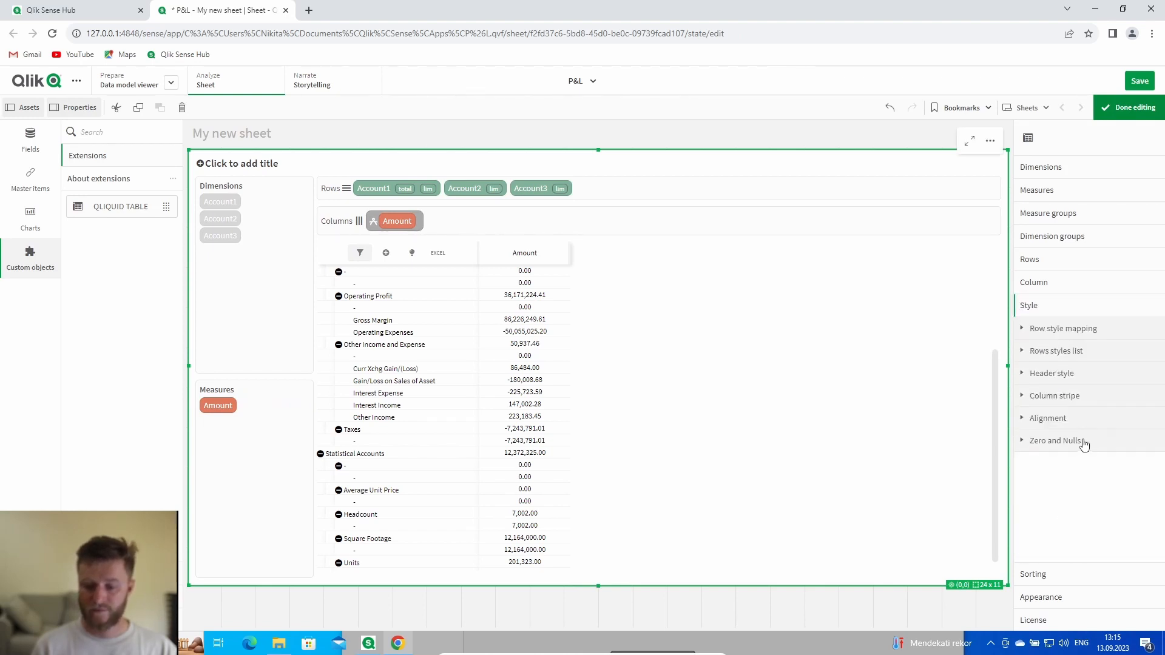
{"action": "left_click", "coordinate": [1088, 441]}
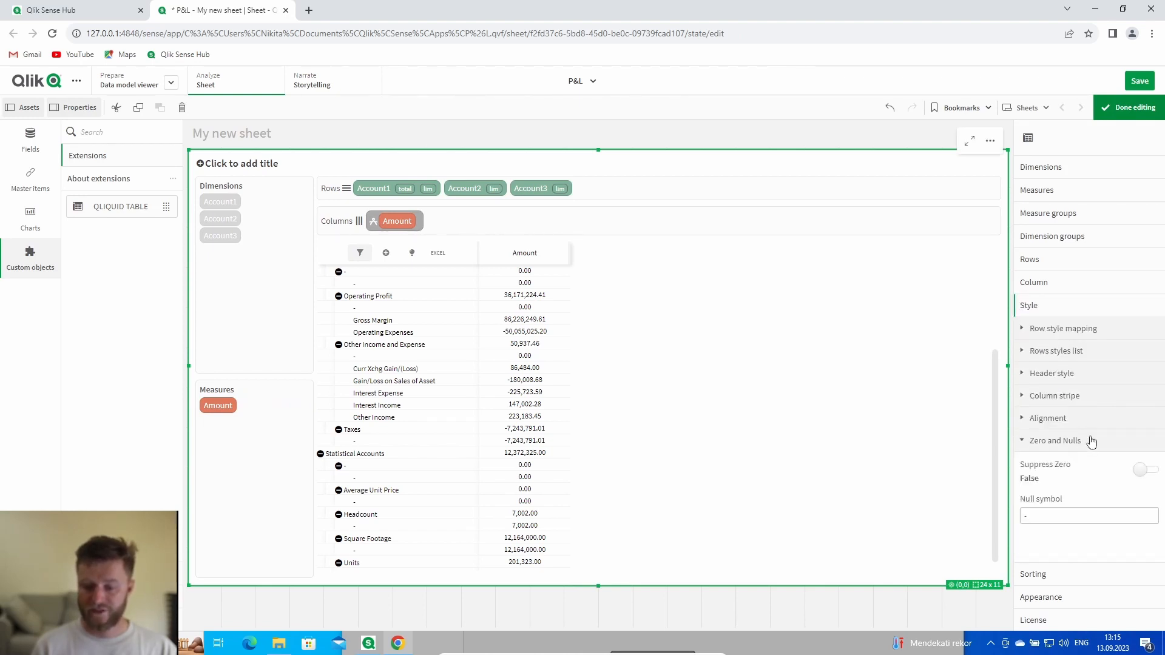
{"action": "left_click", "coordinate": [1142, 471]}
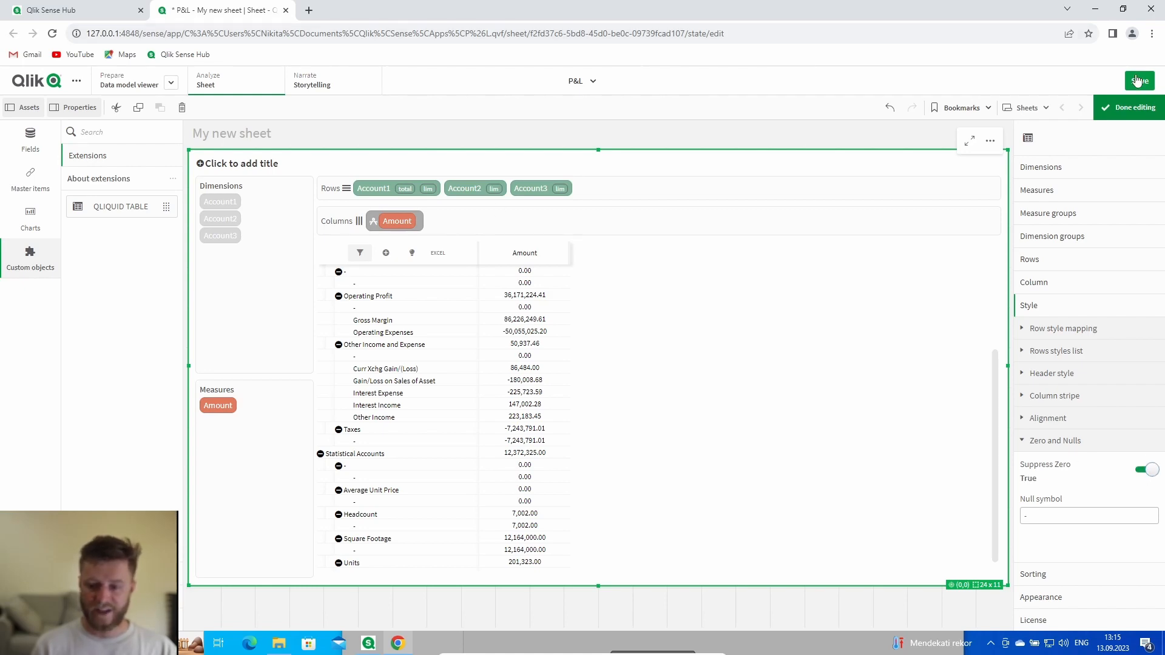
{"action": "left_click", "coordinate": [1128, 108]}
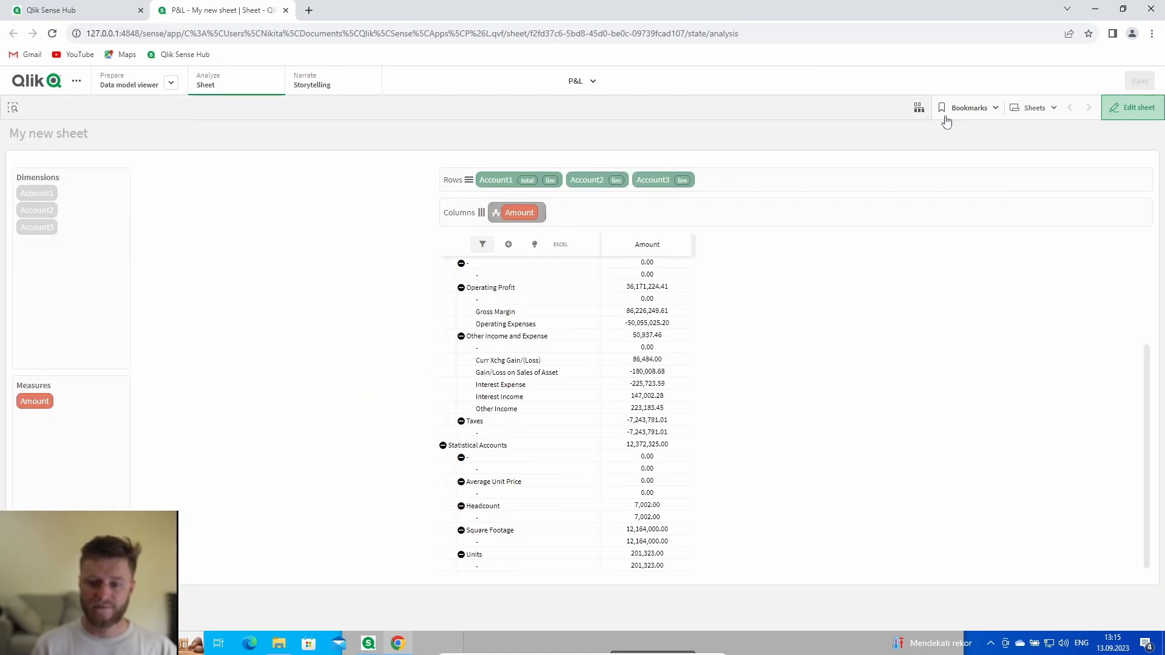
{"action": "left_click", "coordinate": [53, 33]}
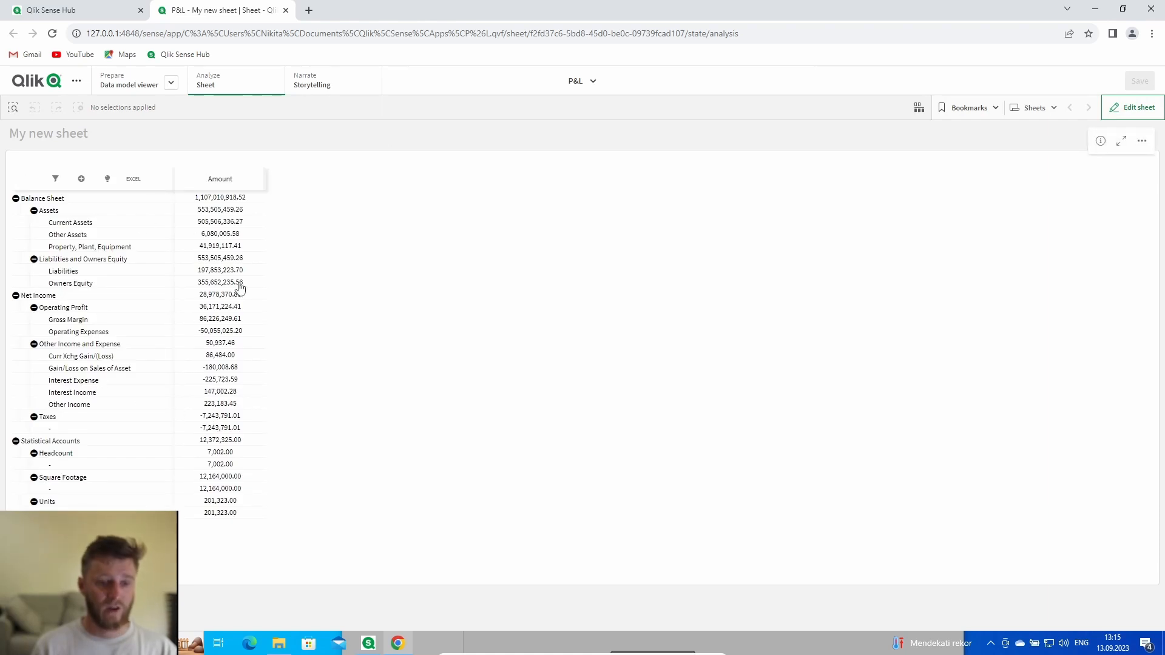
Reopen the sheet for editing and add a new row style to the table's row styles list
{"action": "left_click", "coordinate": [1137, 108]}
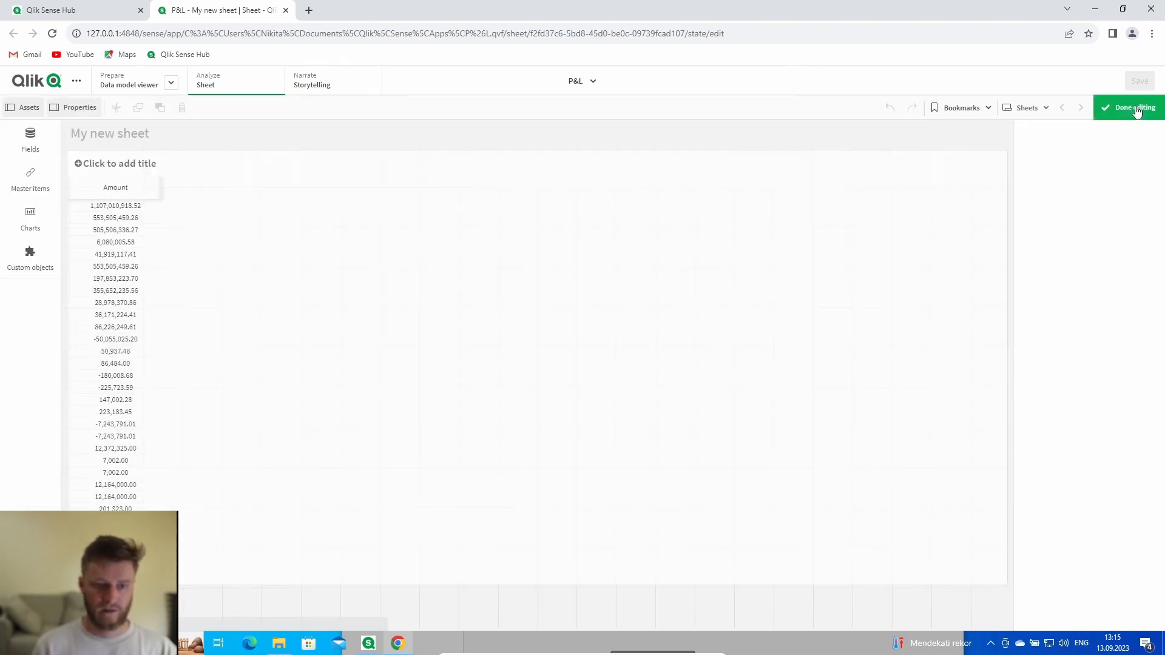
{"action": "left_click", "coordinate": [767, 367]}
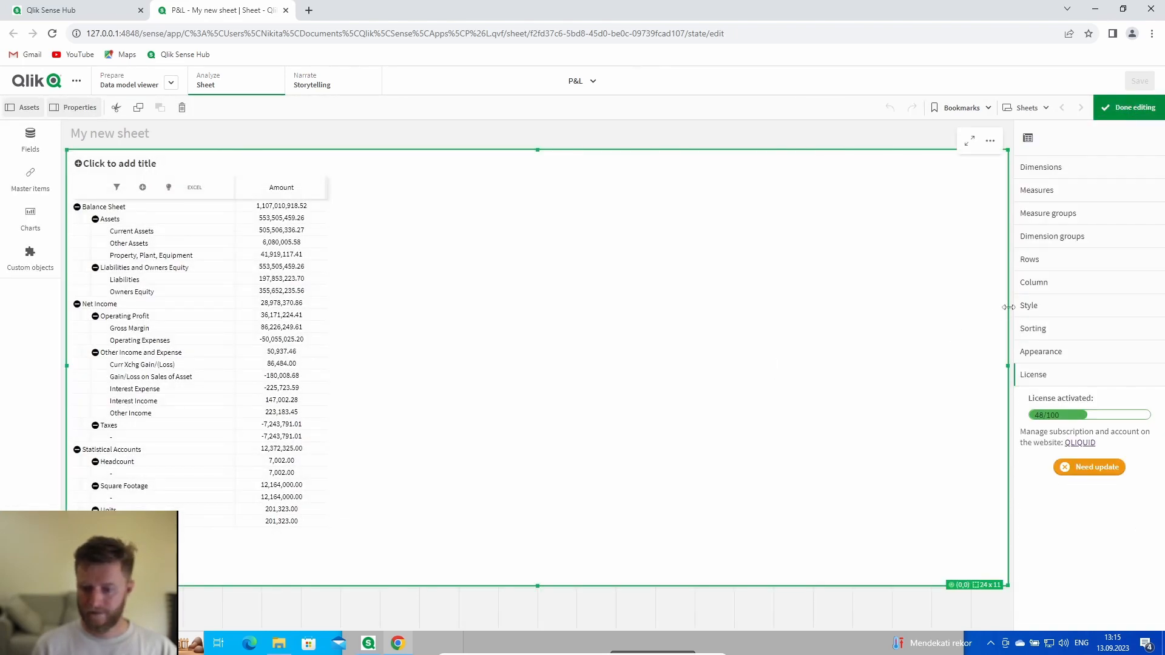
{"action": "left_click", "coordinate": [1034, 310]}
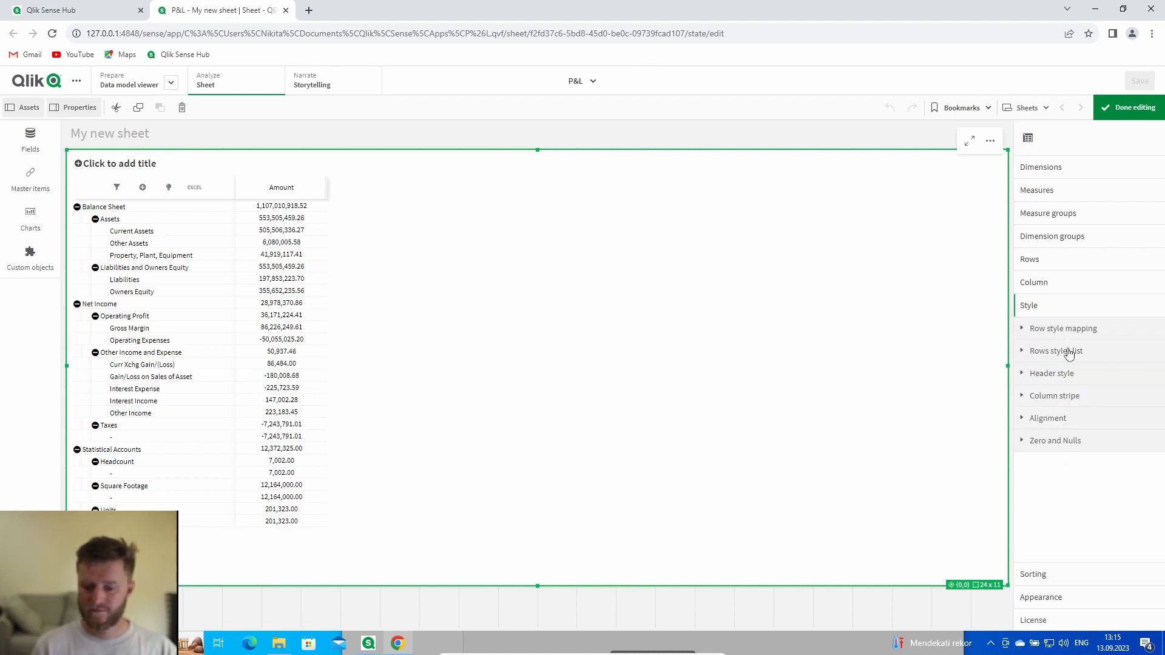
{"action": "left_click", "coordinate": [1073, 355]}
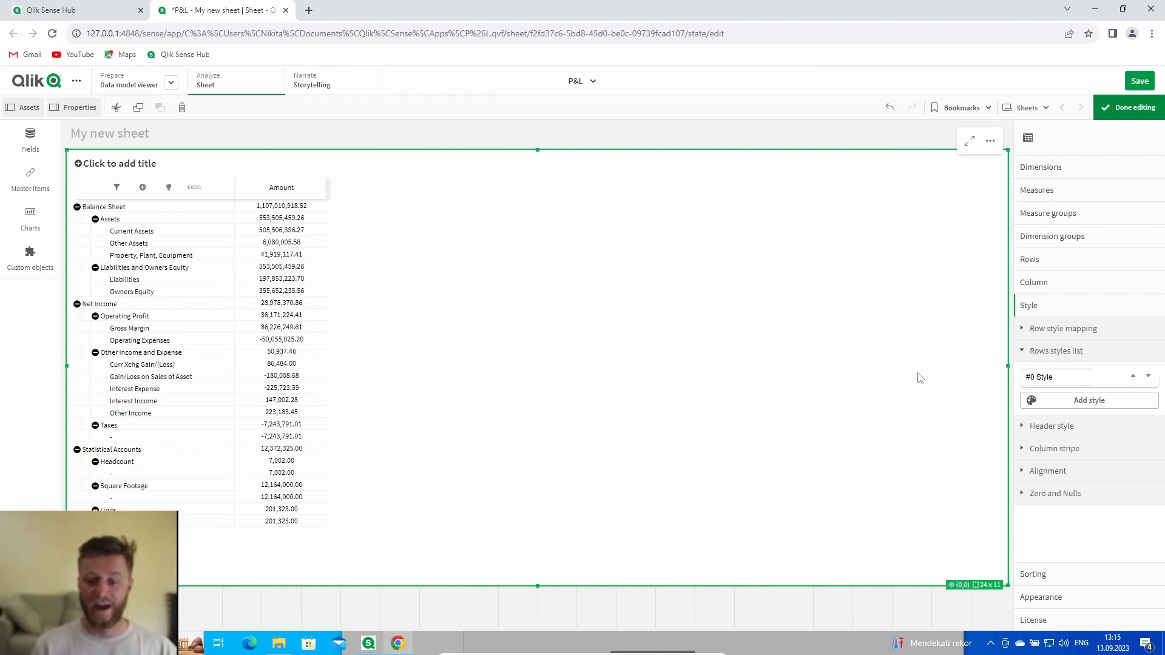
{"action": "left_click", "coordinate": [1073, 401]}
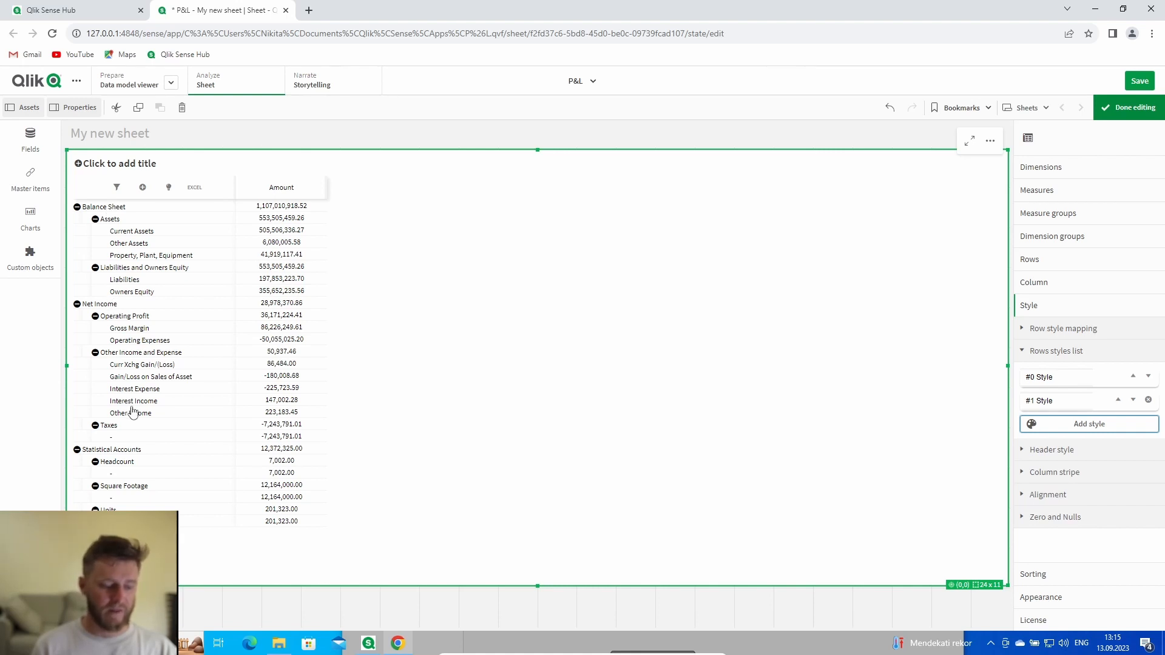
Set the background colour of row style #1 to cyan blue
{"action": "left_click", "coordinate": [1076, 408]}
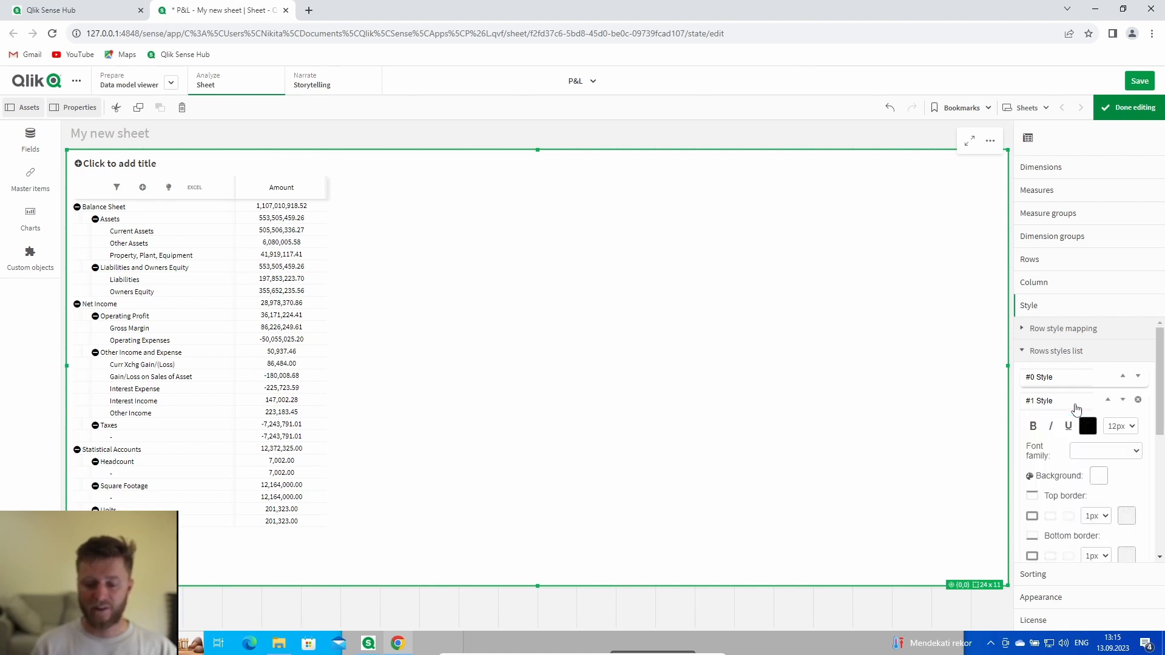
{"action": "scroll", "coordinate": [1080, 411], "scroll_direction": "down", "scroll_amount": 1}
{"action": "left_click", "coordinate": [1099, 416]}
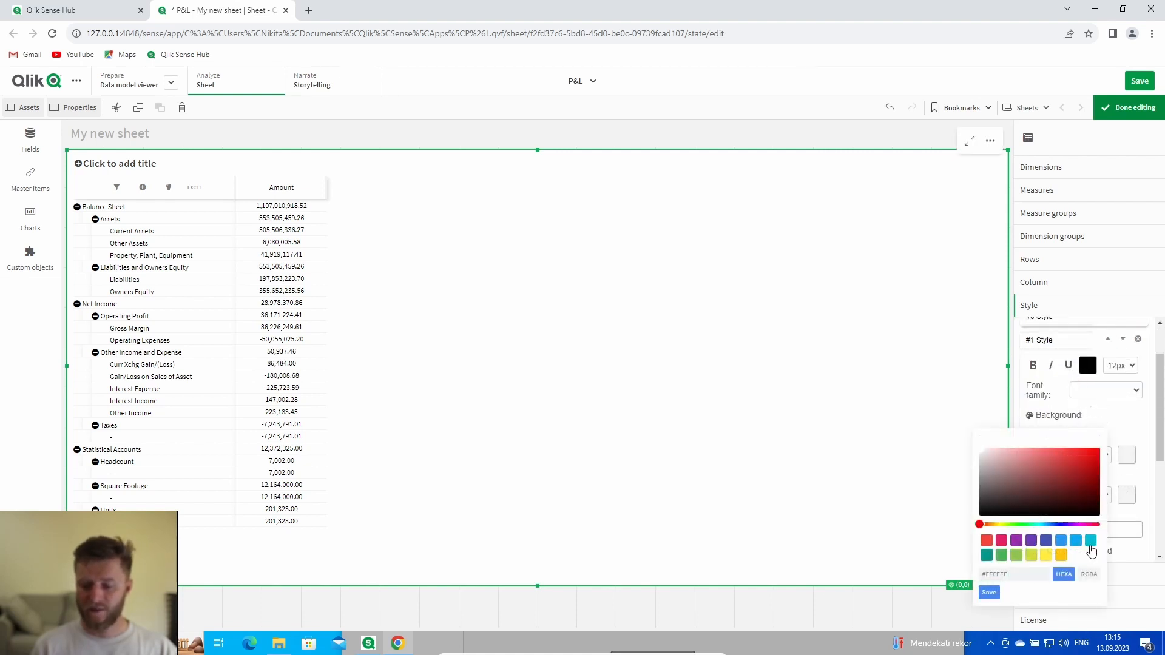
{"action": "left_click", "coordinate": [1090, 544]}
{"action": "left_click", "coordinate": [989, 592]}
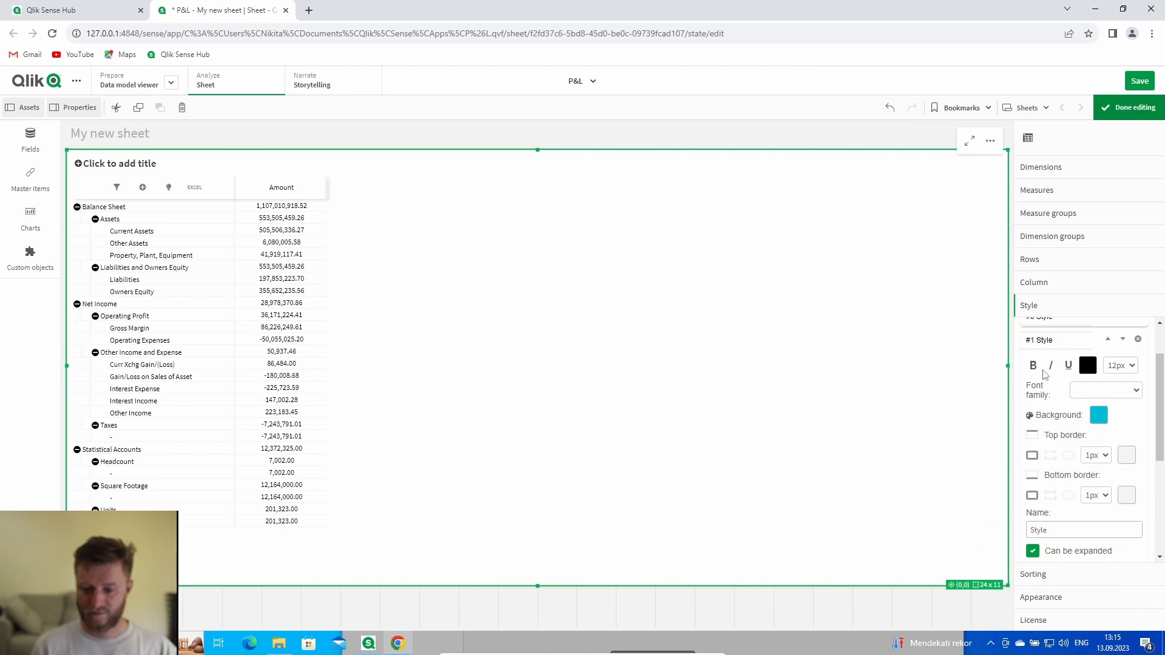
Name row style #1 "Blue" and make its text bold
{"action": "scroll", "coordinate": [1068, 411], "scroll_direction": "down", "scroll_amount": 2}
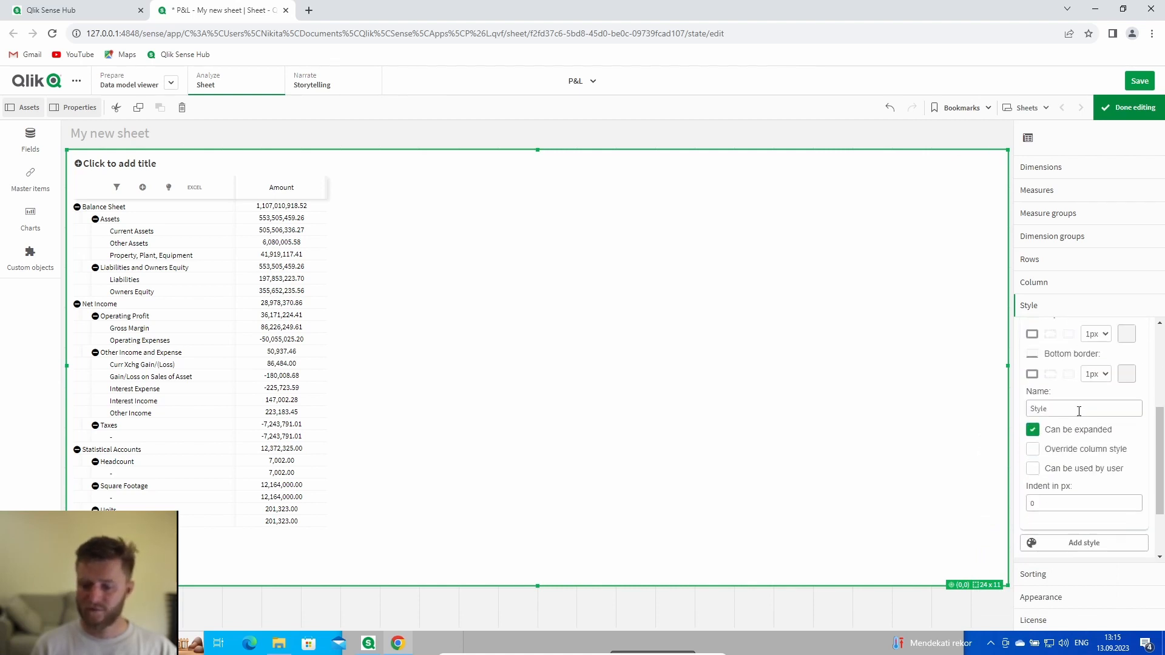
{"action": "double_click", "coordinate": [1042, 410]}
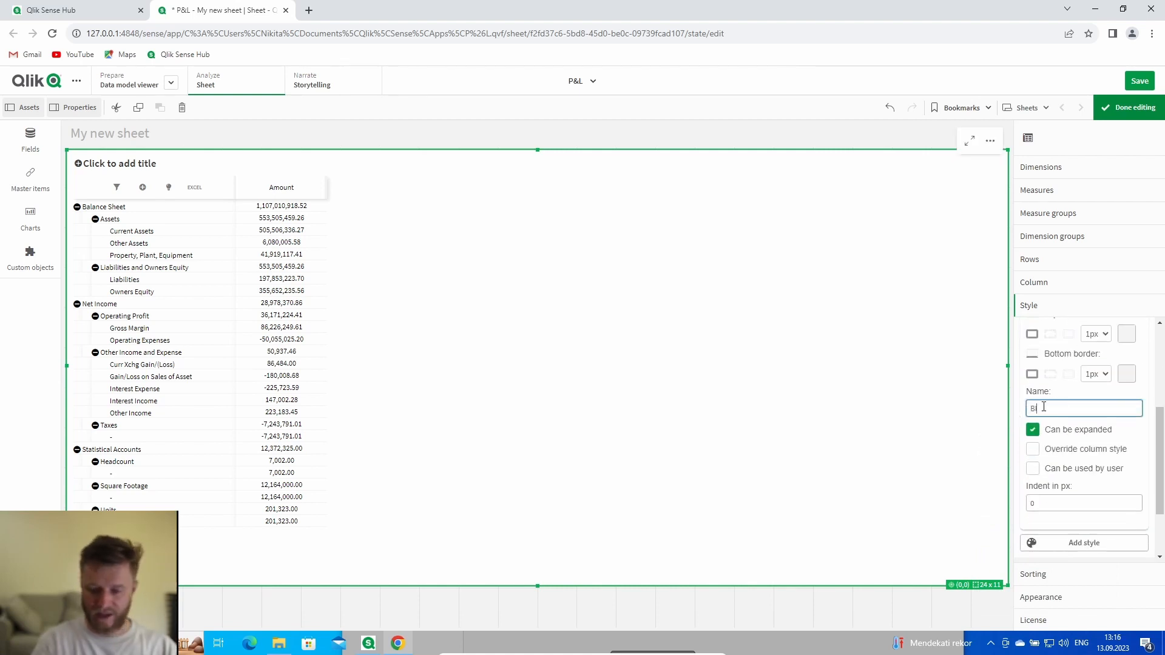
{"action": "type", "text": "Blue"}
{"action": "left_click", "coordinate": [1068, 389]}
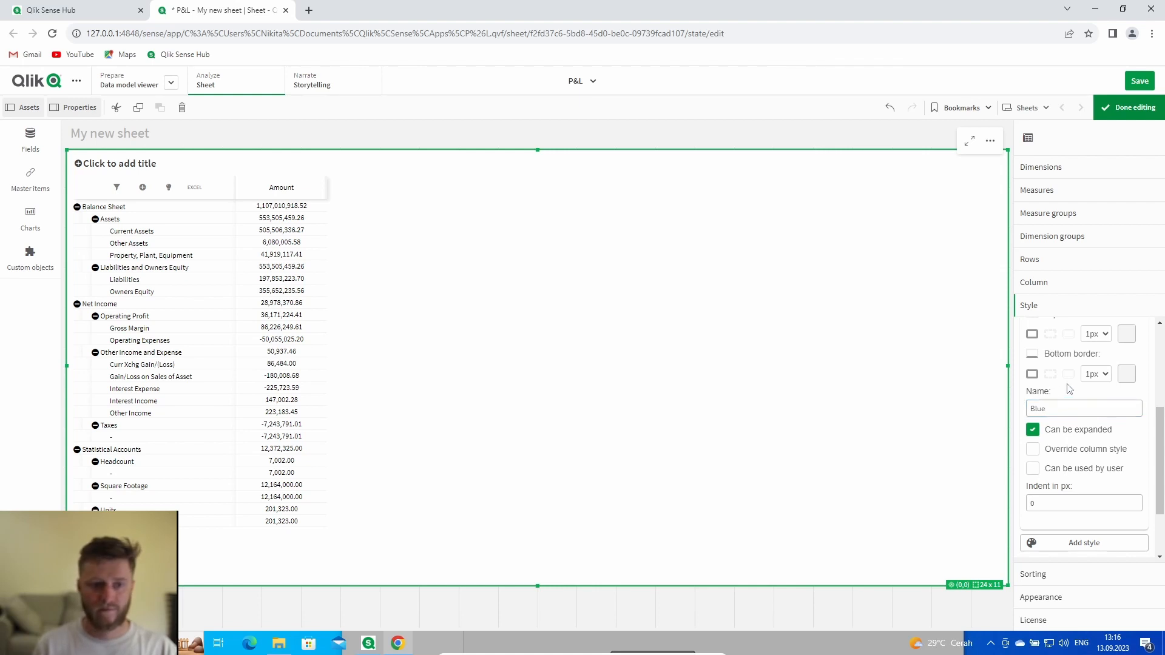
{"action": "scroll", "coordinate": [1068, 382], "scroll_direction": "up", "scroll_amount": 5}
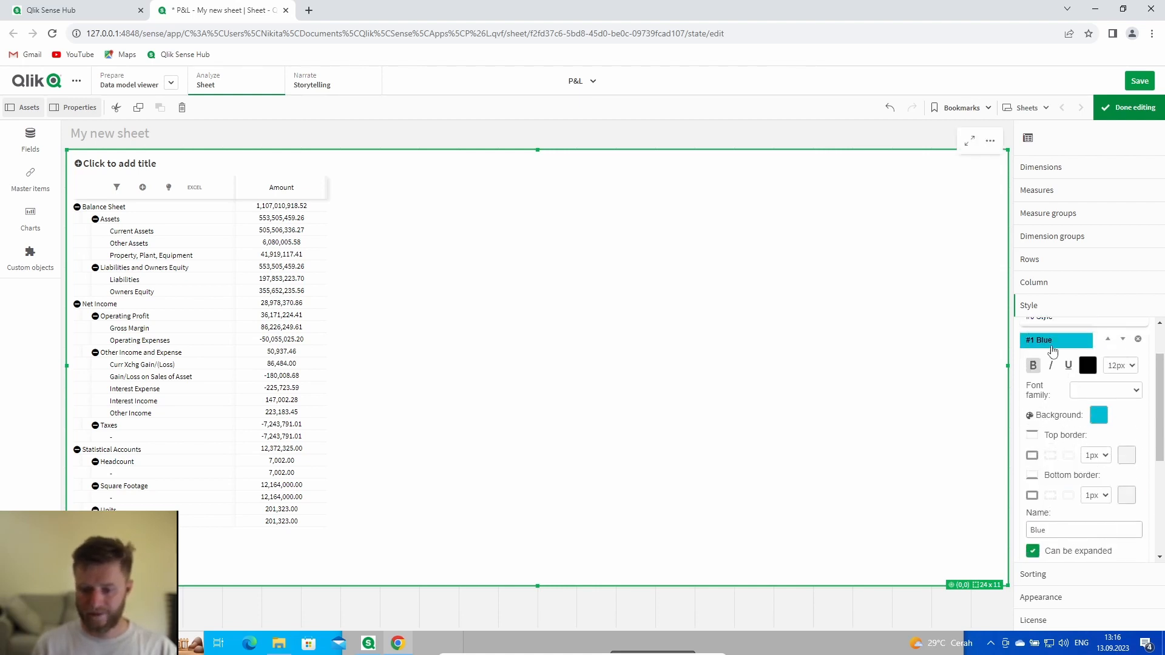
{"action": "left_click", "coordinate": [1051, 341]}
Add another row style with the yellow-green background #CDDC39 and bold text
{"action": "left_click", "coordinate": [1068, 425]}
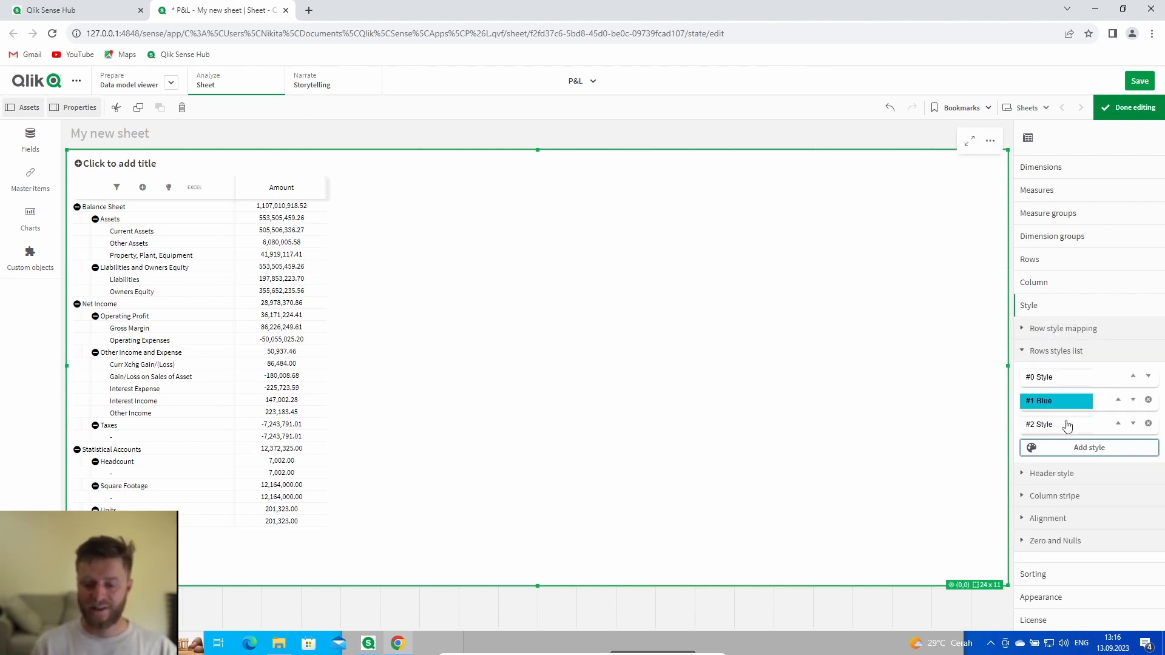
{"action": "left_click", "coordinate": [1068, 424]}
{"action": "scroll", "coordinate": [1068, 425], "scroll_direction": "down", "scroll_amount": 1}
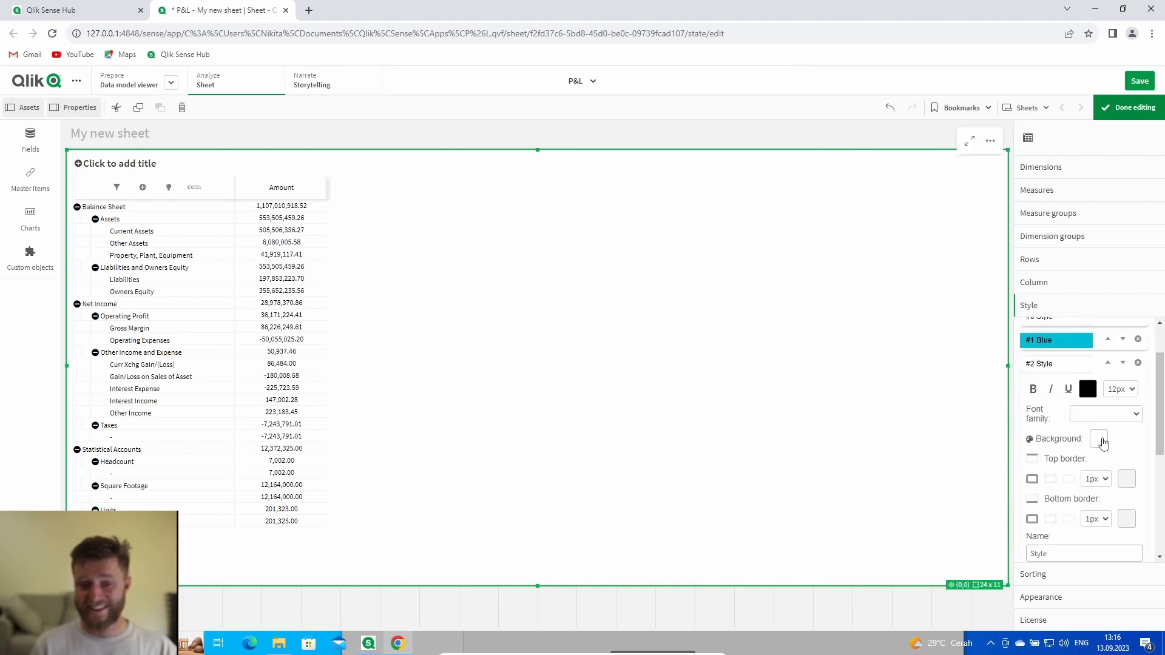
{"action": "left_click", "coordinate": [1099, 439]}
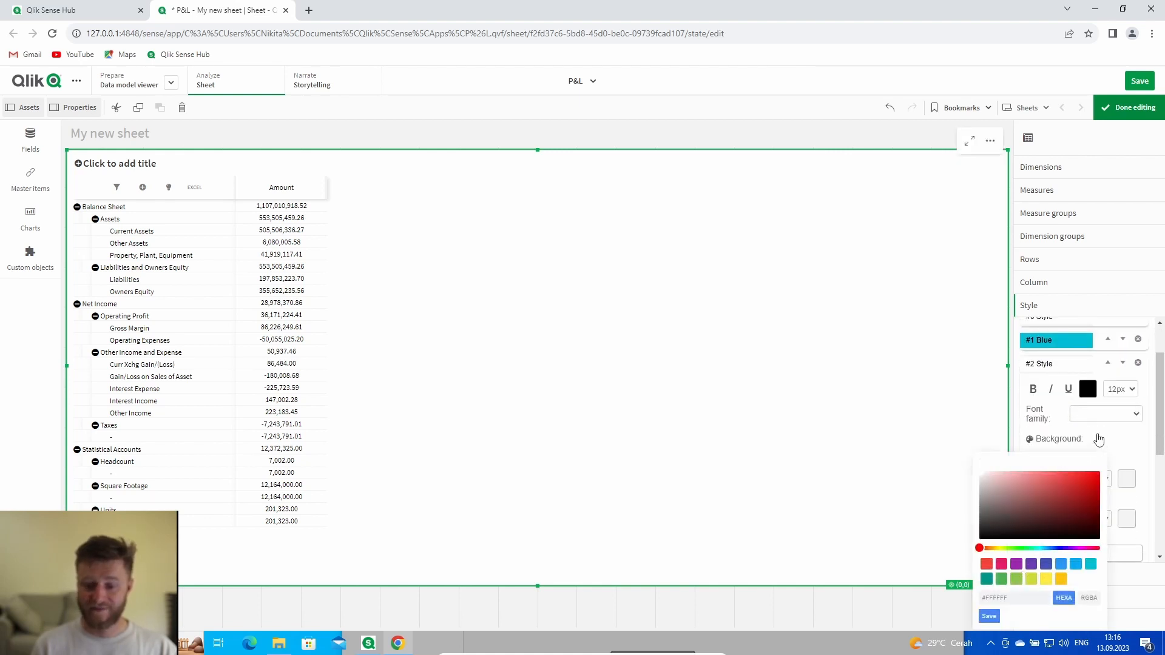
{"action": "left_click", "coordinate": [1031, 580]}
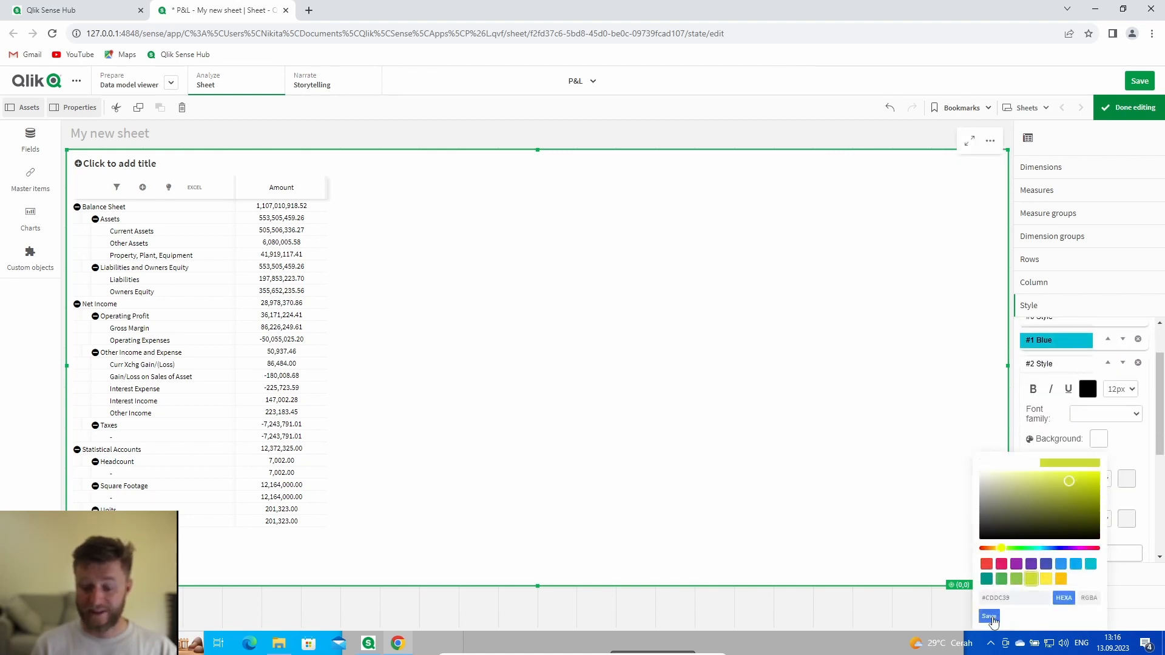
{"action": "left_click", "coordinate": [1035, 391]}
Name row style #2 "Green"
{"action": "scroll", "coordinate": [1105, 460], "scroll_direction": "down", "scroll_amount": 2}
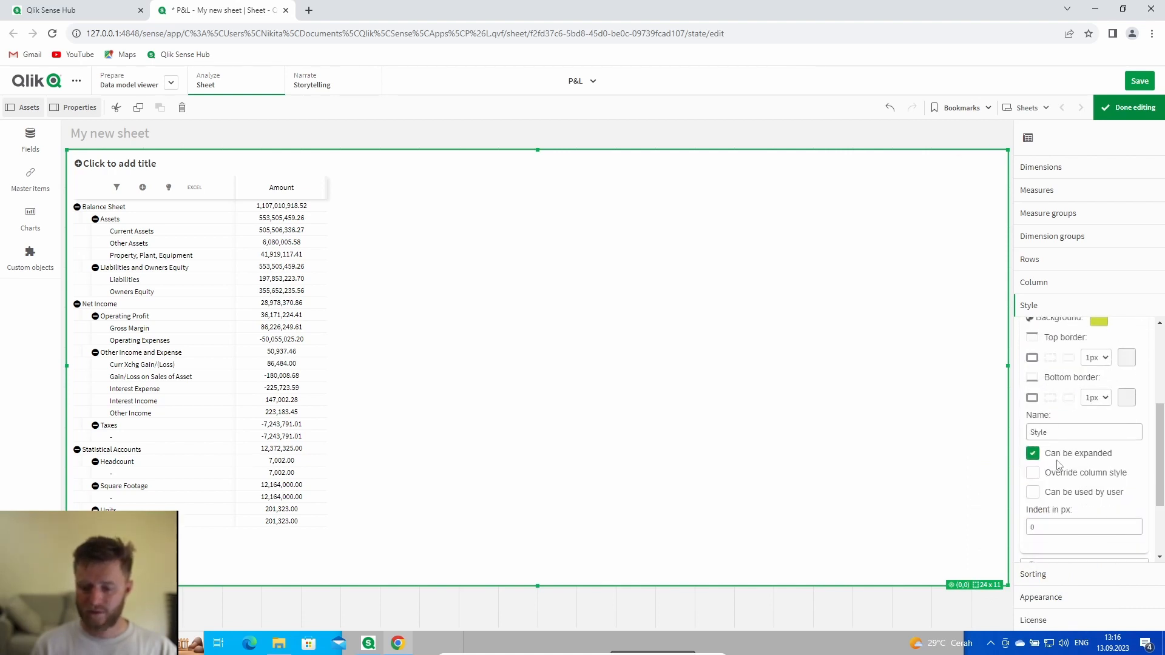
{"action": "left_click_drag", "start_coordinate": [1059, 433], "coordinate": [992, 435]}
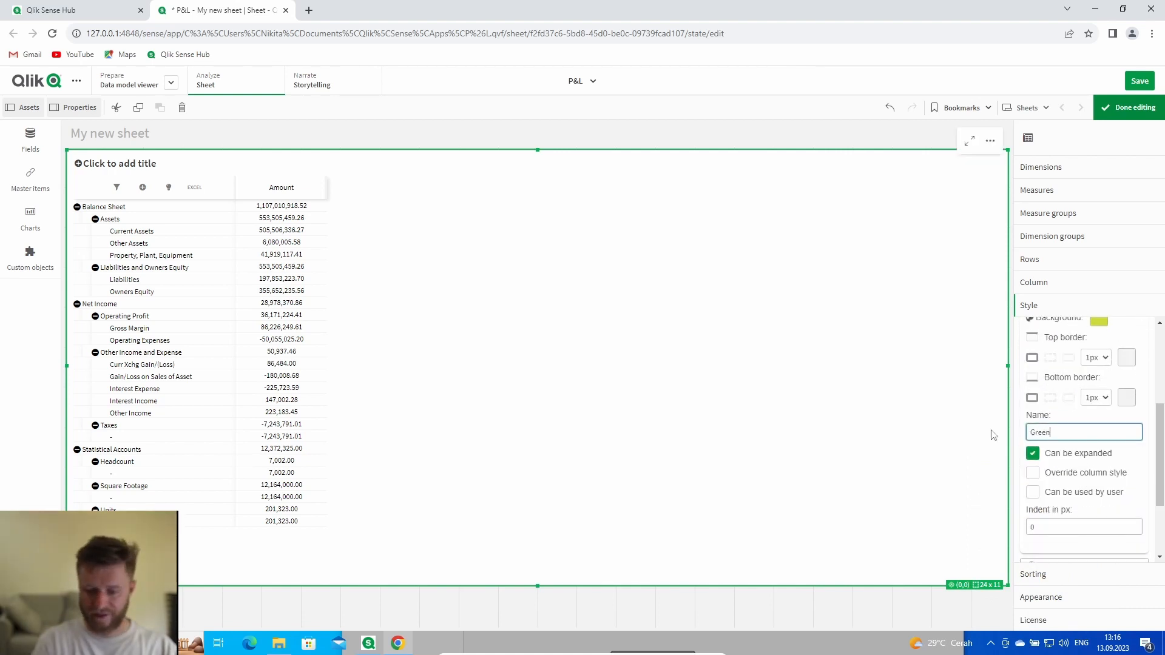
{"action": "left_click", "coordinate": [1087, 416]}
{"action": "scroll", "coordinate": [1087, 417], "scroll_direction": "up", "scroll_amount": 2}
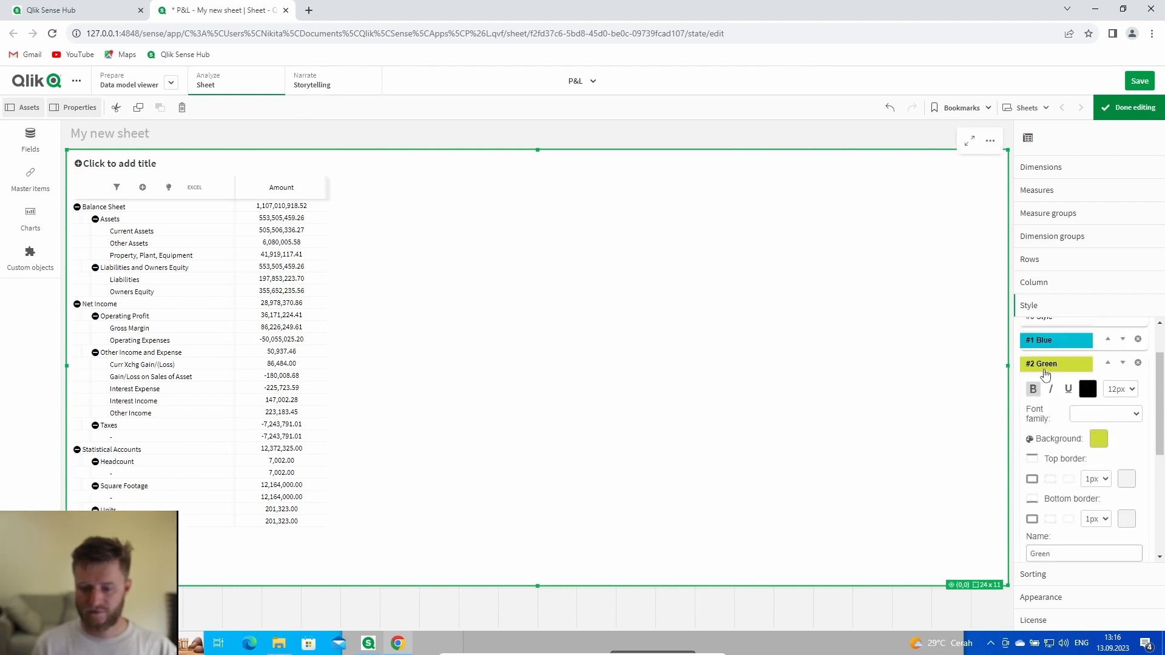
Add row style #3 and set its background colour to grey #C7C7C7
{"action": "left_click", "coordinate": [1045, 369]}
{"action": "left_click", "coordinate": [1074, 447]}
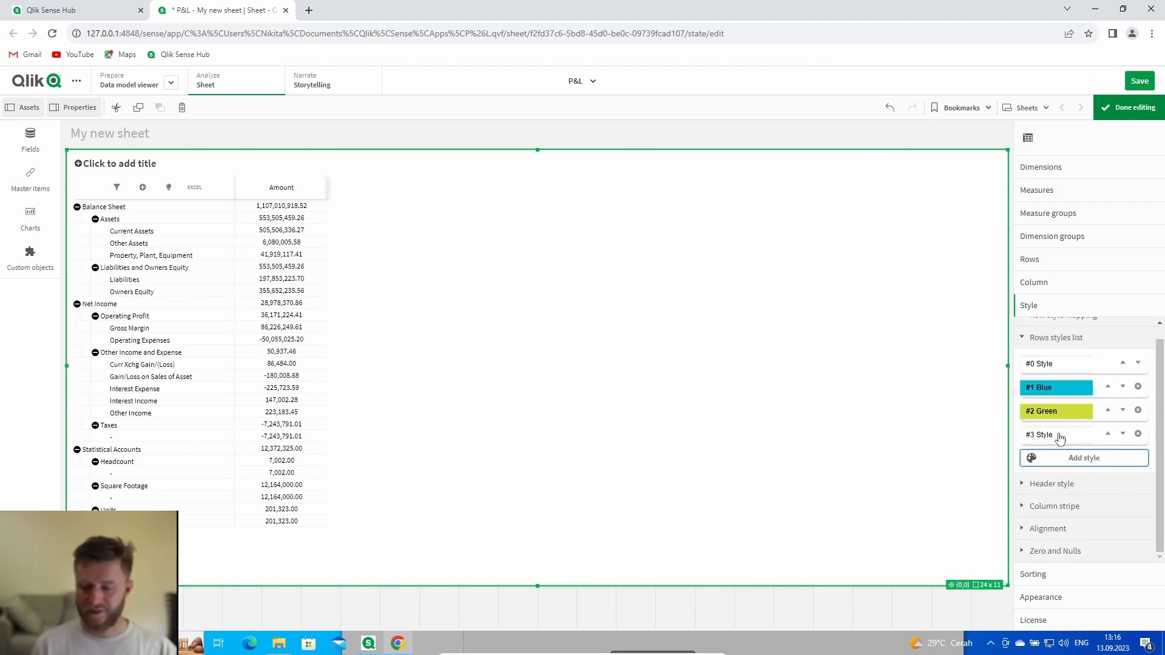
{"action": "left_click", "coordinate": [1060, 436]}
{"action": "left_click", "coordinate": [1093, 449]}
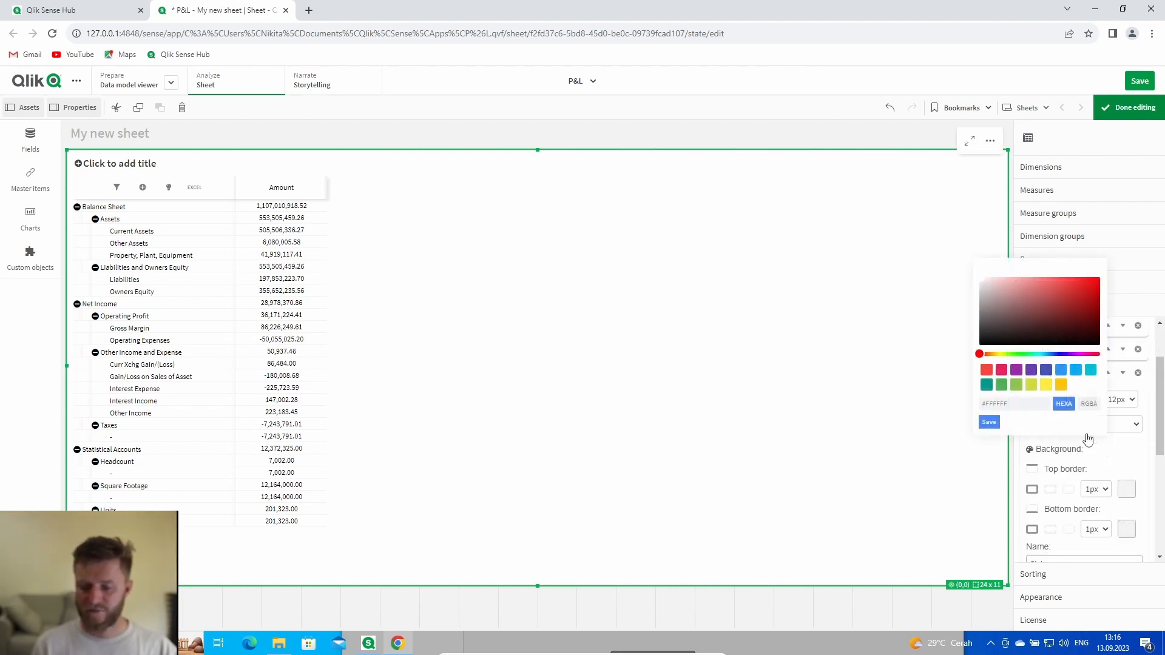
{"action": "left_click_drag", "start_coordinate": [980, 284], "coordinate": [959, 298]}
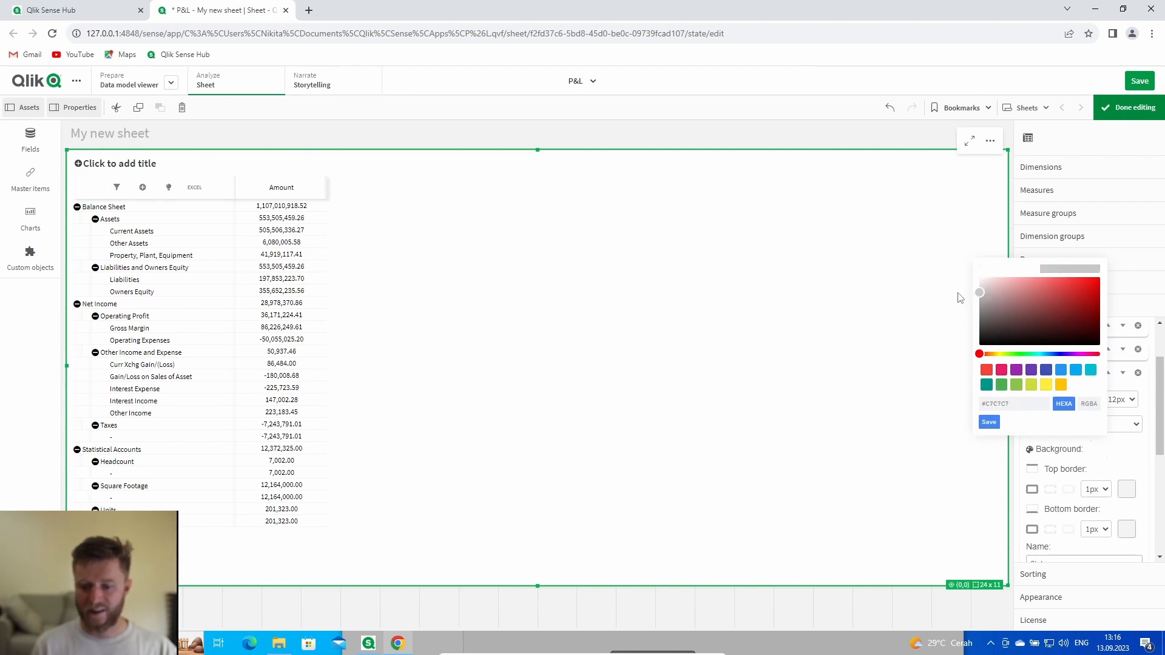
{"action": "left_click", "coordinate": [997, 424]}
Name row style #3 "Grey" and collapse its settings
{"action": "scroll", "coordinate": [1092, 437], "scroll_direction": "down", "scroll_amount": 3}
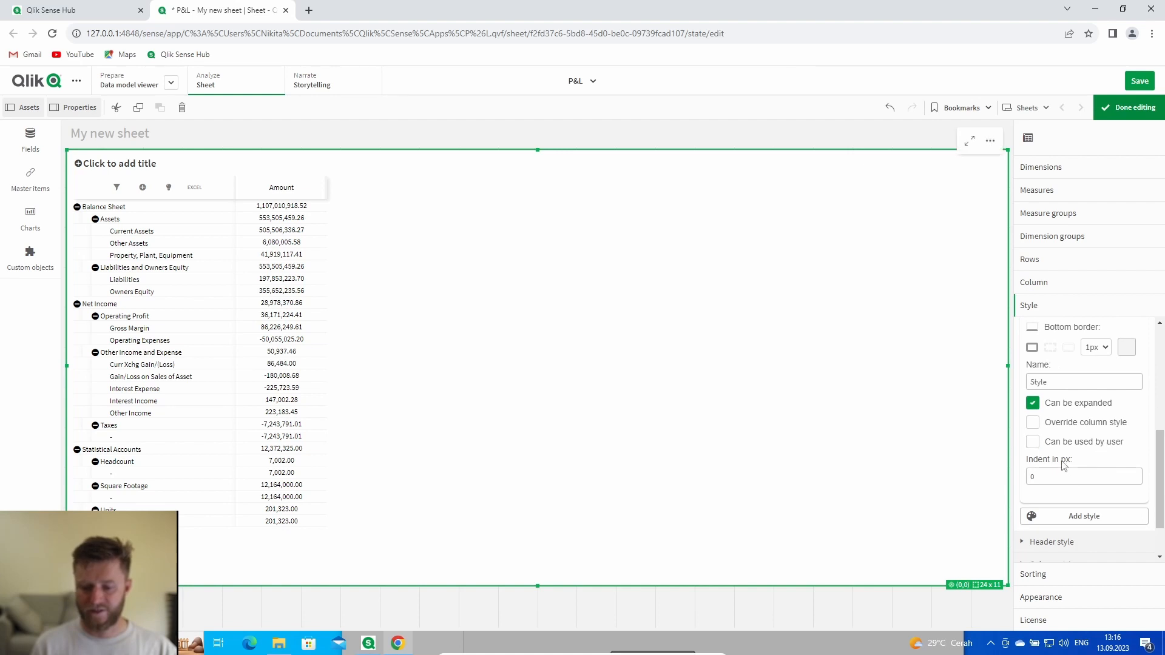
{"action": "scroll", "coordinate": [1092, 446], "scroll_direction": "up", "scroll_amount": 2}
{"action": "left_click_drag", "start_coordinate": [1059, 442], "coordinate": [1016, 448]}
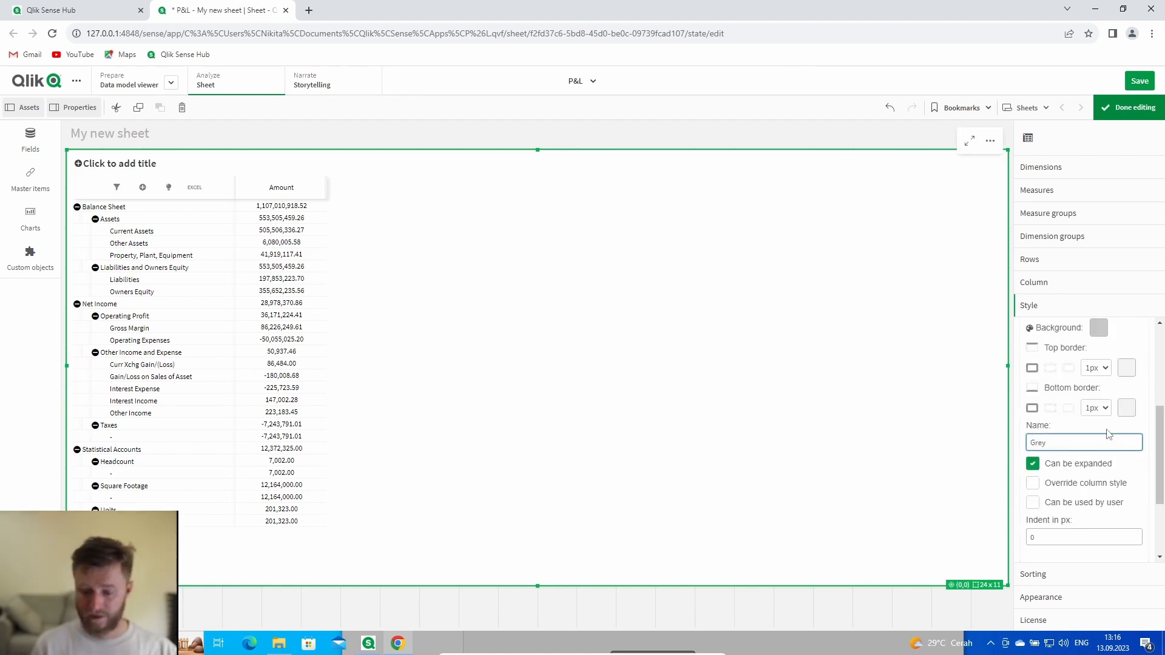
{"action": "scroll", "coordinate": [1098, 437], "scroll_direction": "up", "scroll_amount": 5}
{"action": "left_click", "coordinate": [1060, 442]}
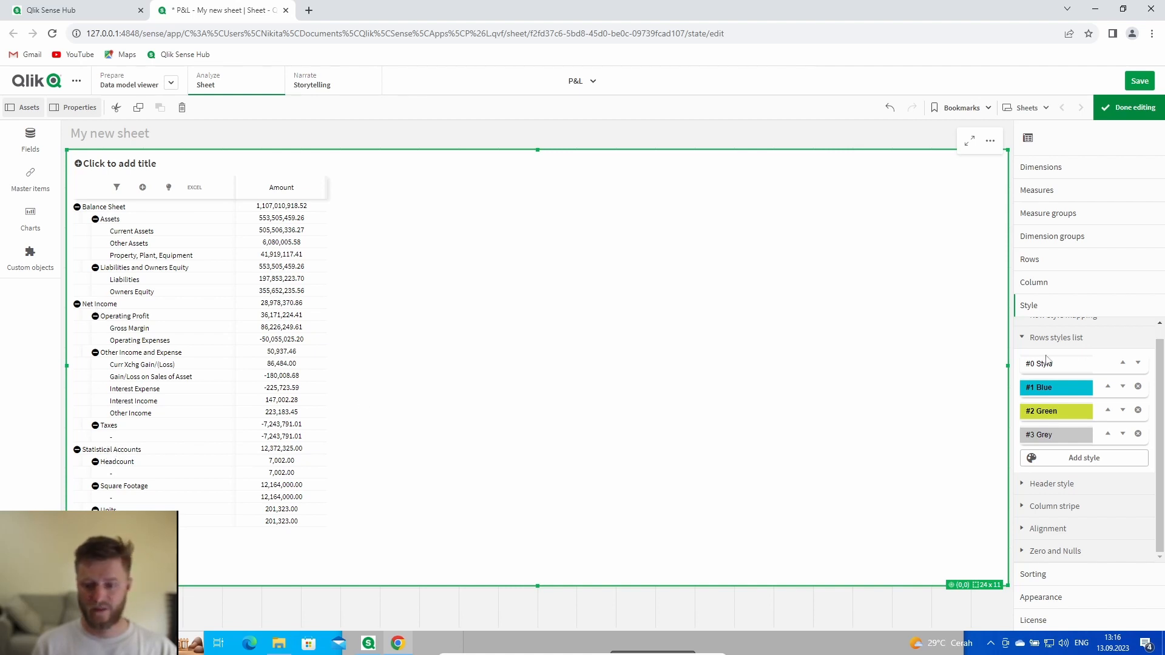
Add a row style mapping field based on the Account1 dimension
{"action": "scroll", "coordinate": [1123, 399], "scroll_direction": "up", "scroll_amount": 1}
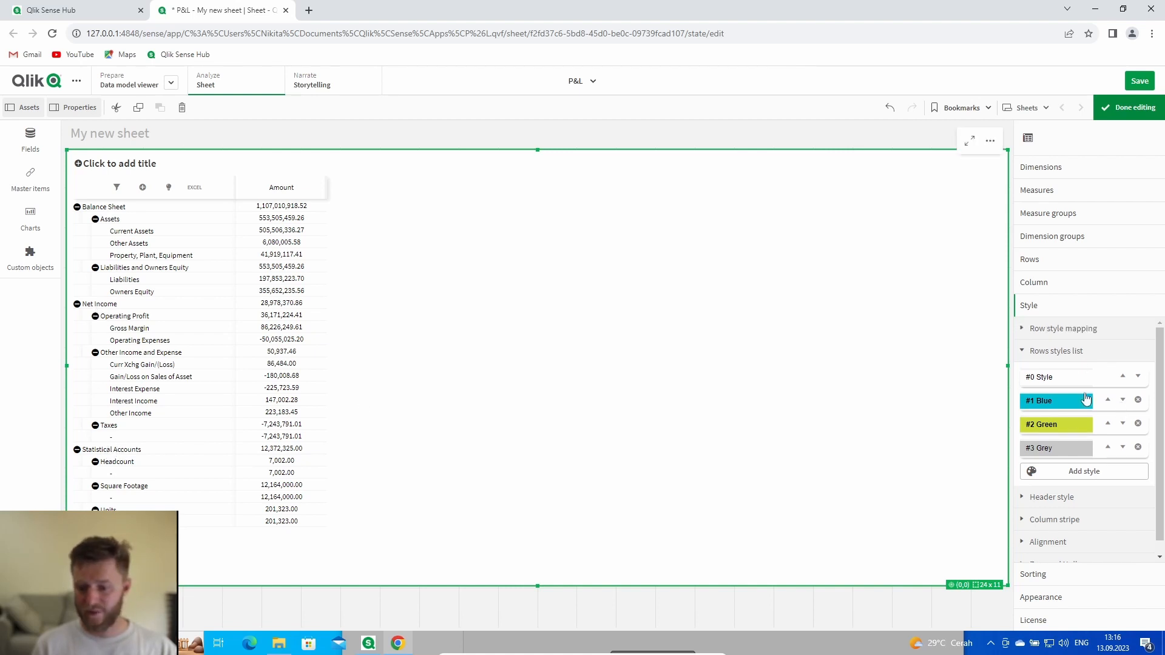
{"action": "left_click", "coordinate": [1042, 334]}
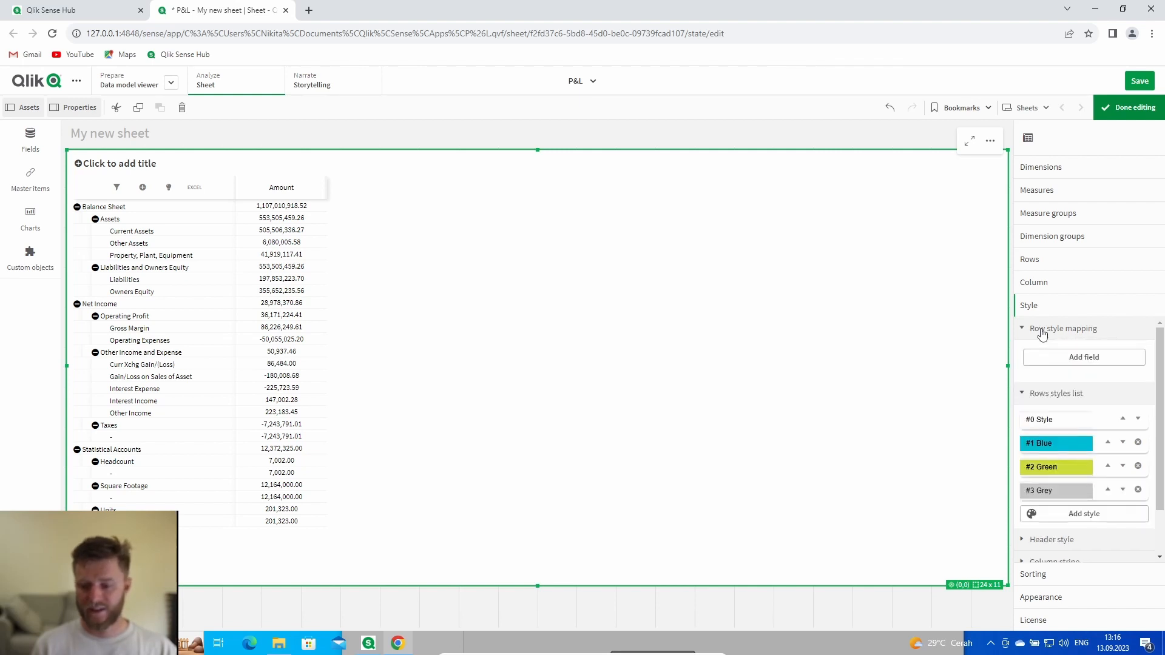
{"action": "left_click", "coordinate": [1070, 361]}
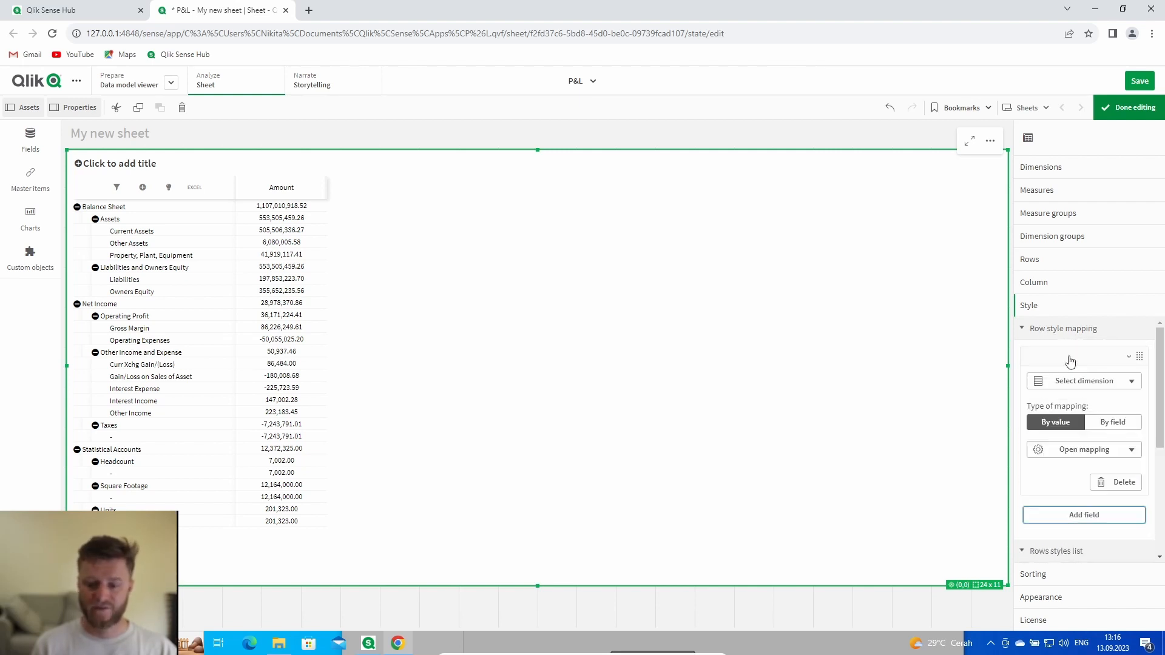
{"action": "left_click", "coordinate": [1081, 391]}
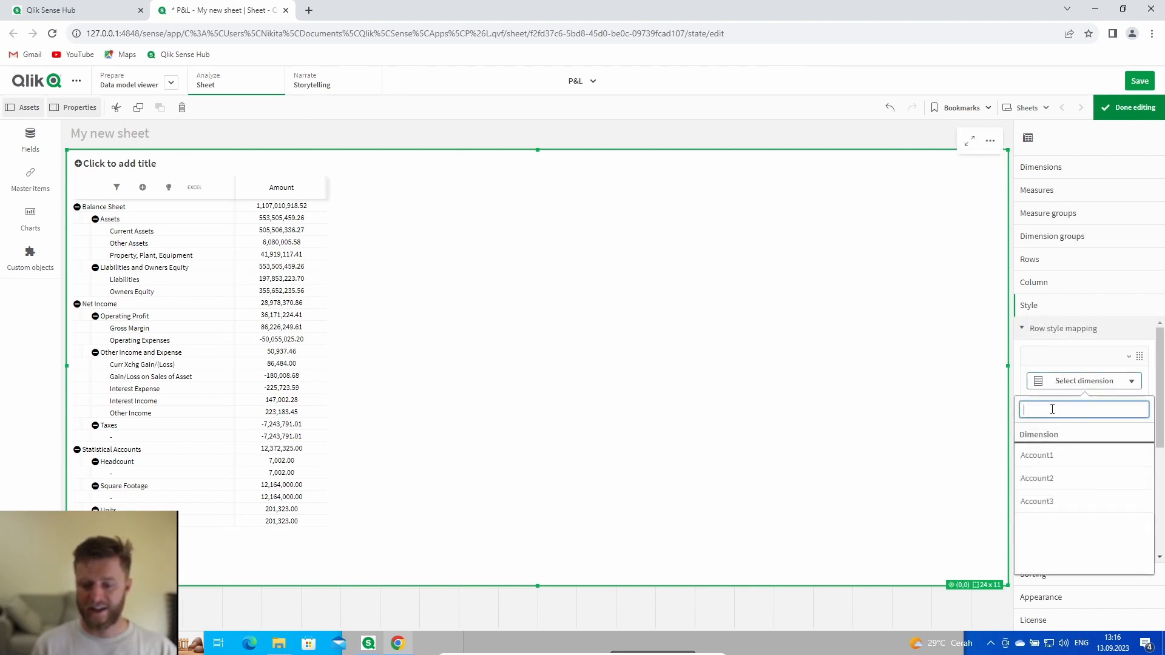
{"action": "left_click", "coordinate": [1051, 458]}
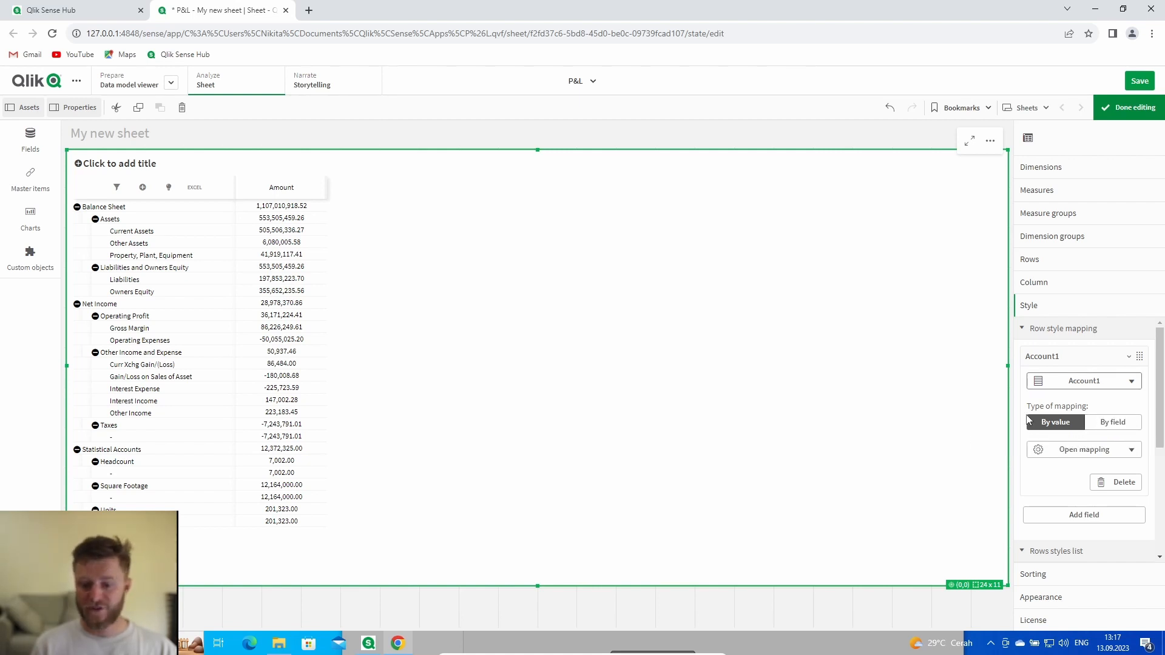
Open the Account1 value mapping and apply the Blue style to Balance Sheet
{"action": "left_click", "coordinate": [1068, 452]}
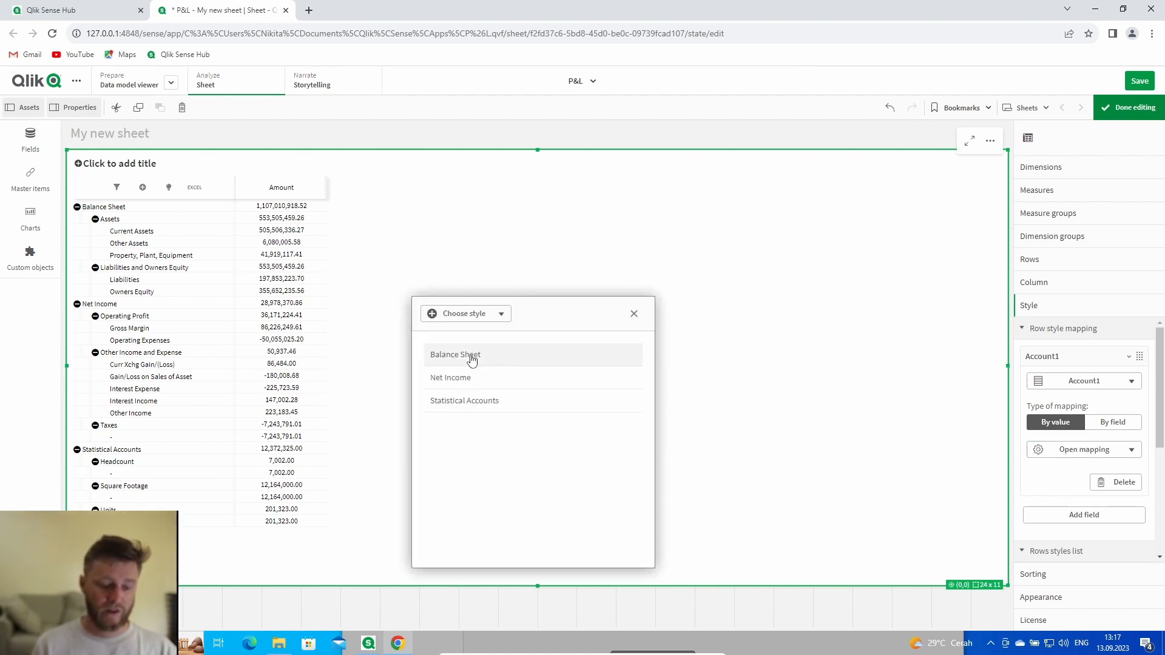
{"action": "left_click", "coordinate": [480, 317]}
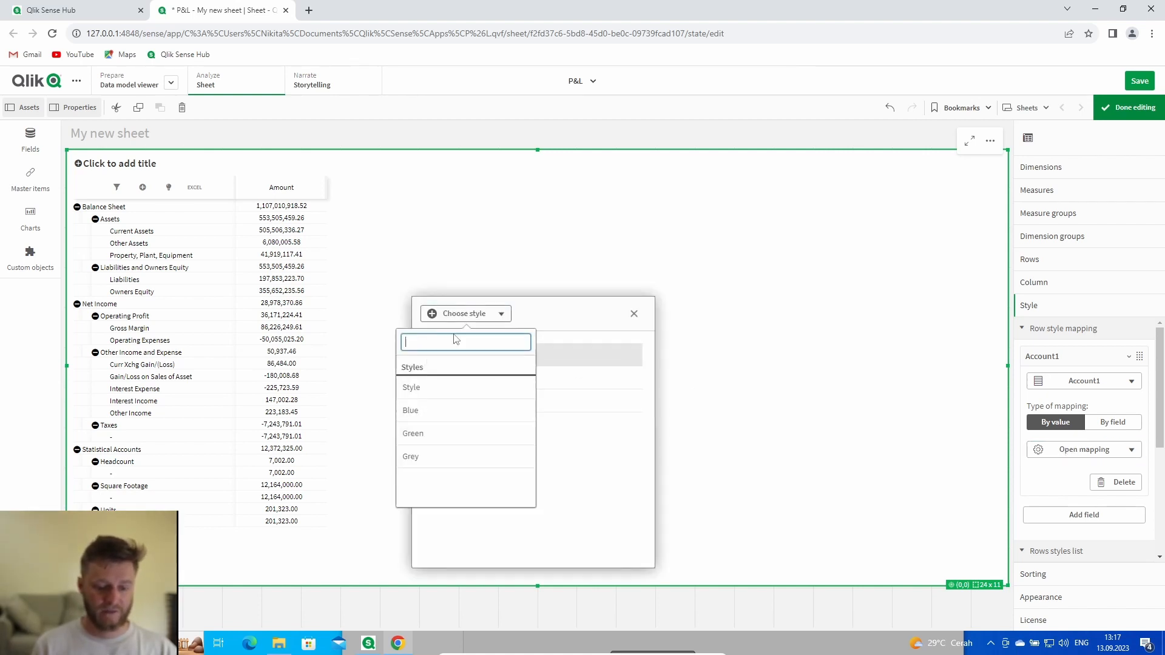
{"action": "left_click", "coordinate": [448, 412]}
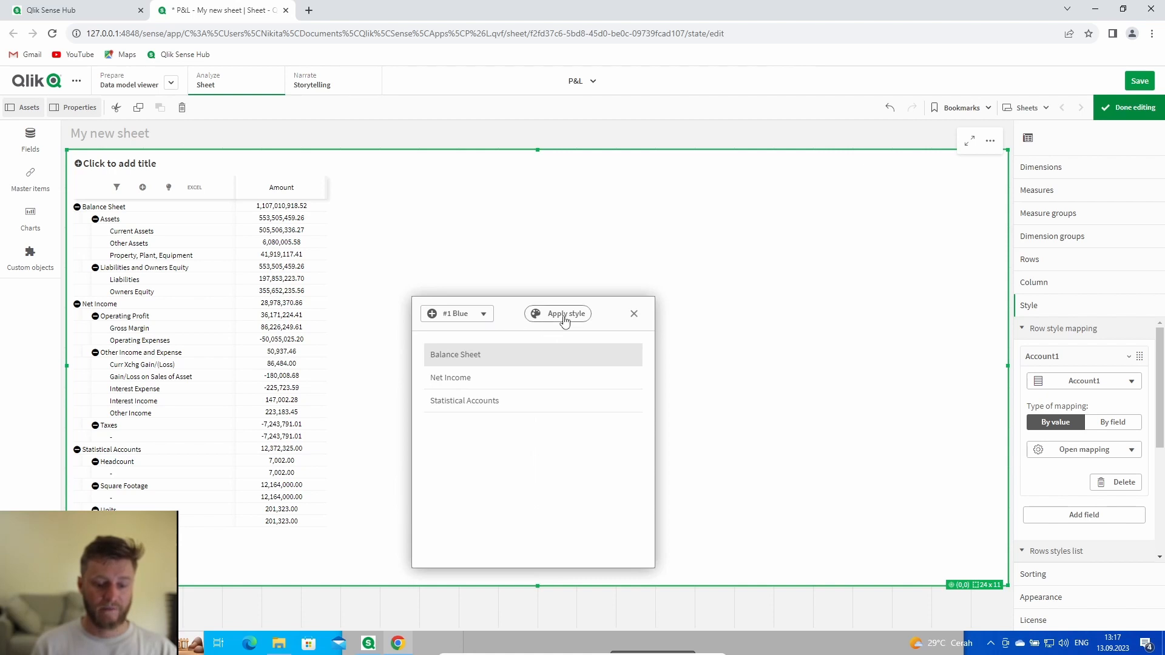
{"action": "left_click", "coordinate": [564, 319]}
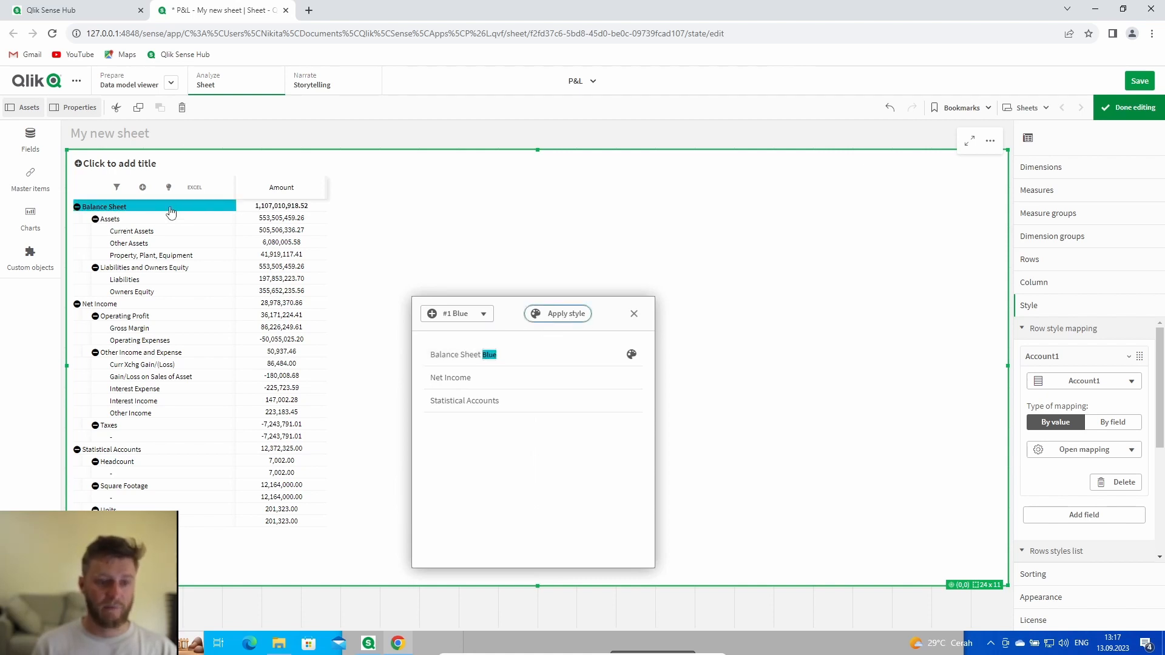
Apply the Green style to Net Income in the Account1 mapping
{"action": "left_click", "coordinate": [484, 313]}
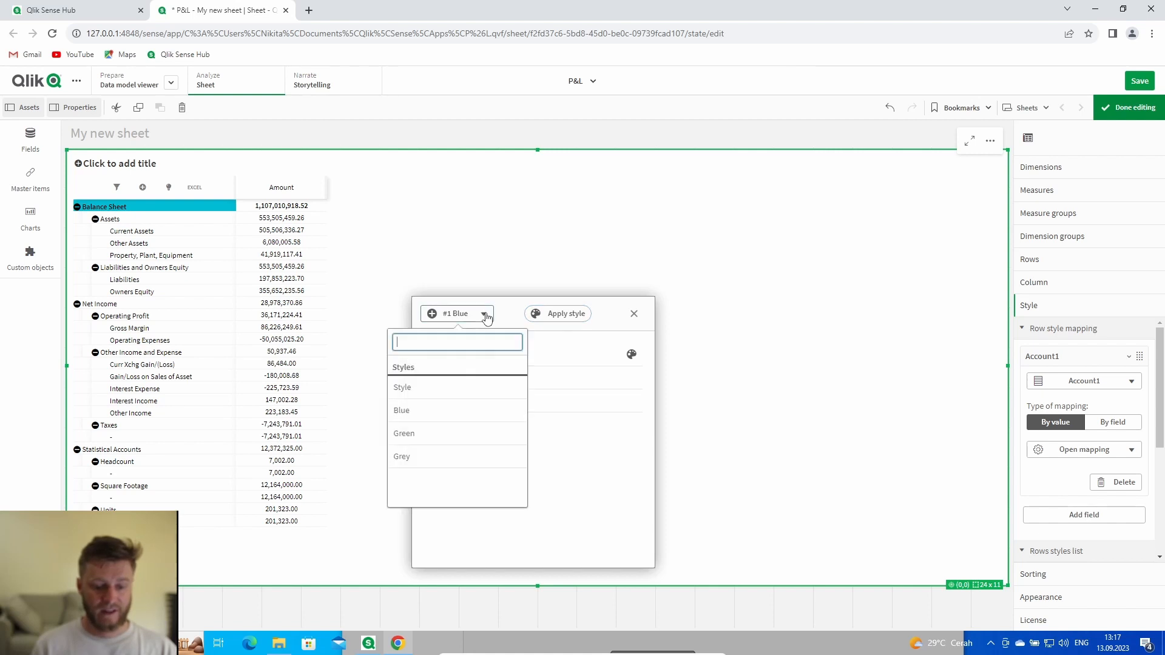
{"action": "left_click", "coordinate": [448, 433]}
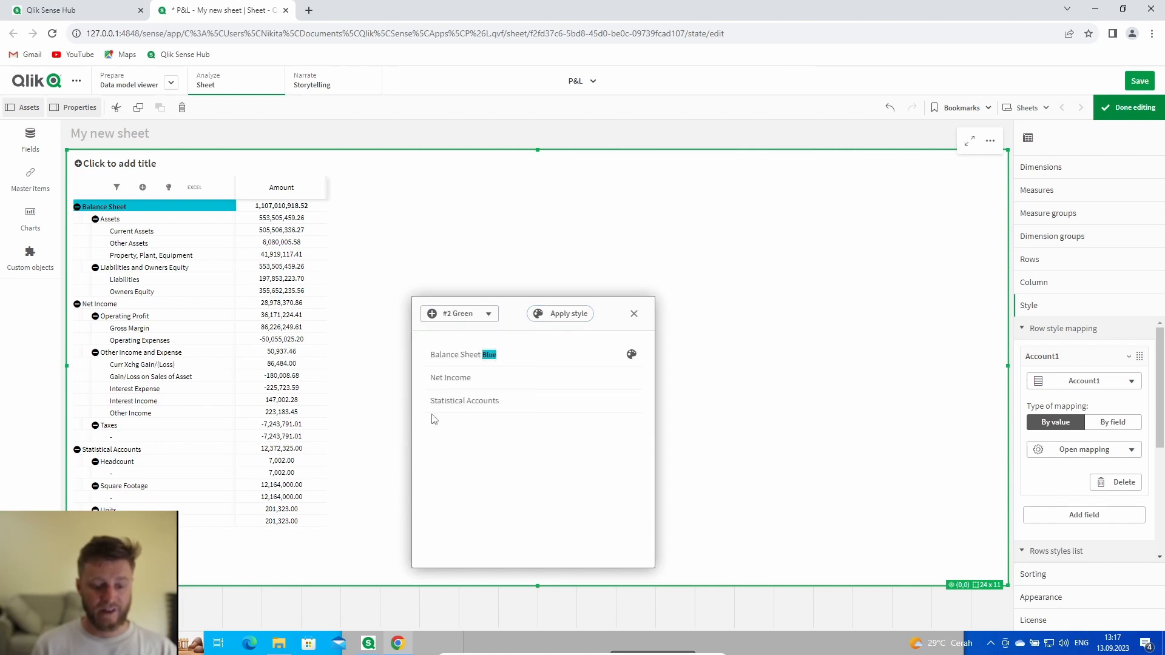
{"action": "left_click", "coordinate": [482, 385]}
{"action": "left_click", "coordinate": [561, 314]}
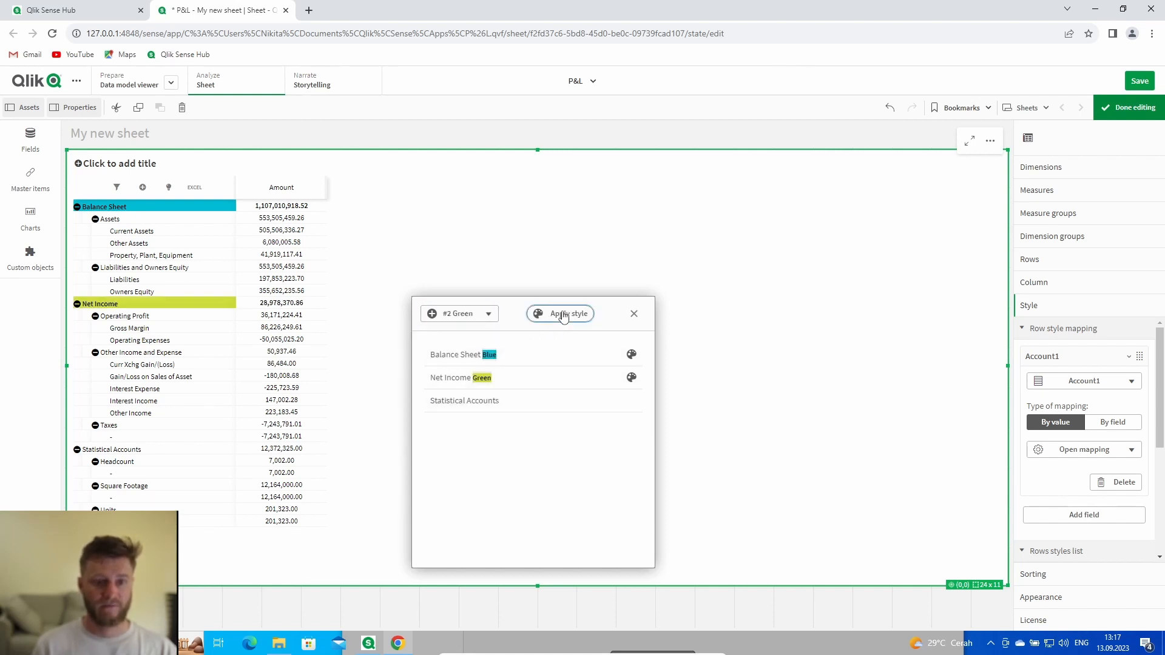
Apply the Grey style to Statistical Accounts and close the Account1 mapping
{"action": "left_click", "coordinate": [473, 320]}
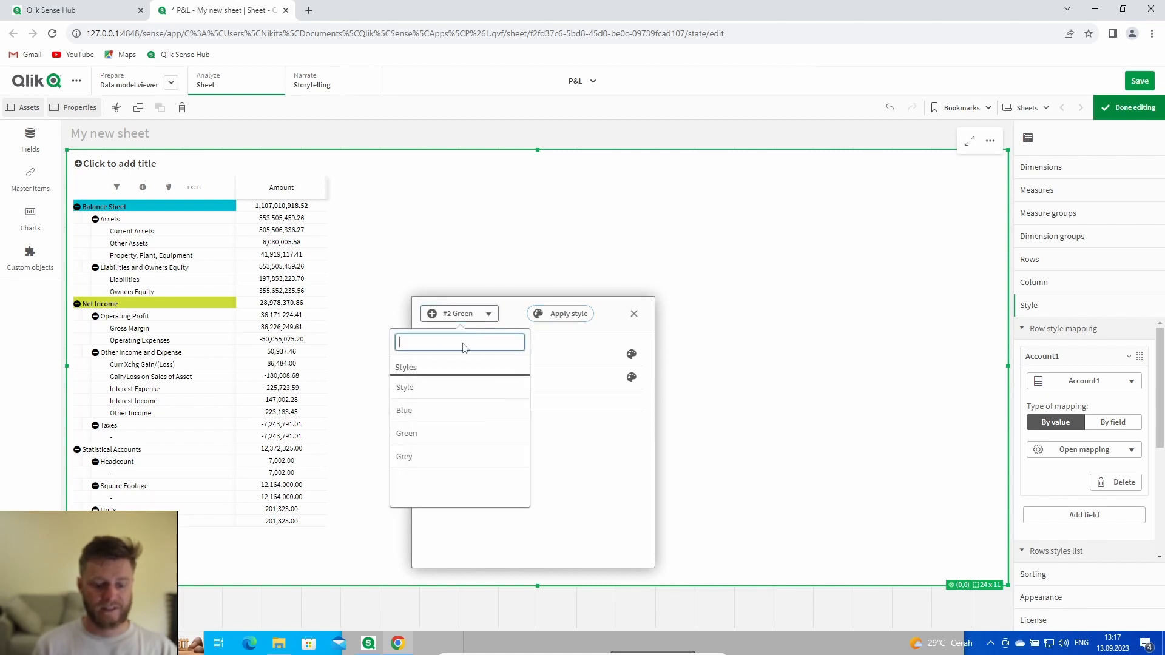
{"action": "left_click", "coordinate": [421, 459]}
{"action": "left_click", "coordinate": [464, 408]}
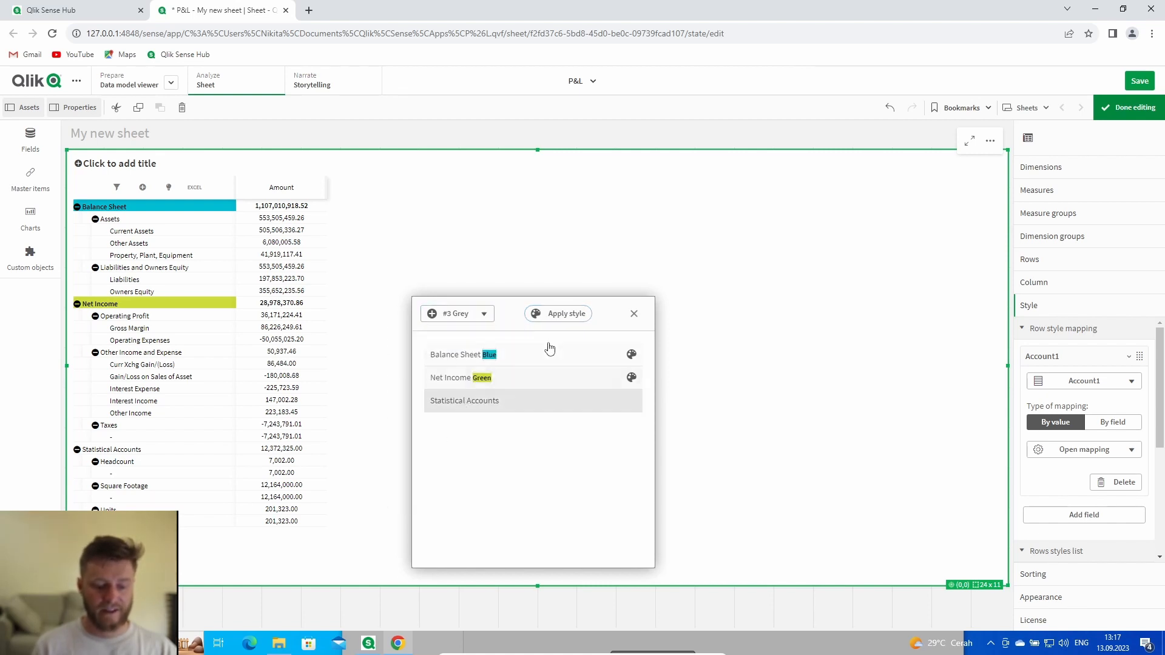
{"action": "left_click", "coordinate": [579, 319]}
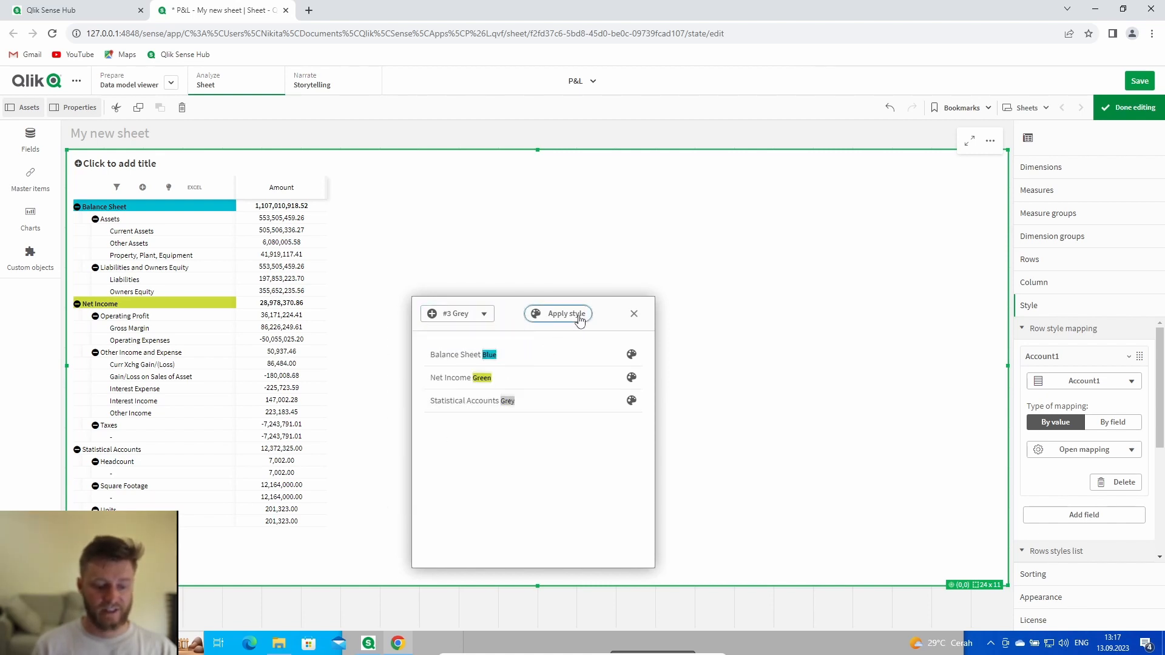
{"action": "left_click", "coordinate": [636, 314]}
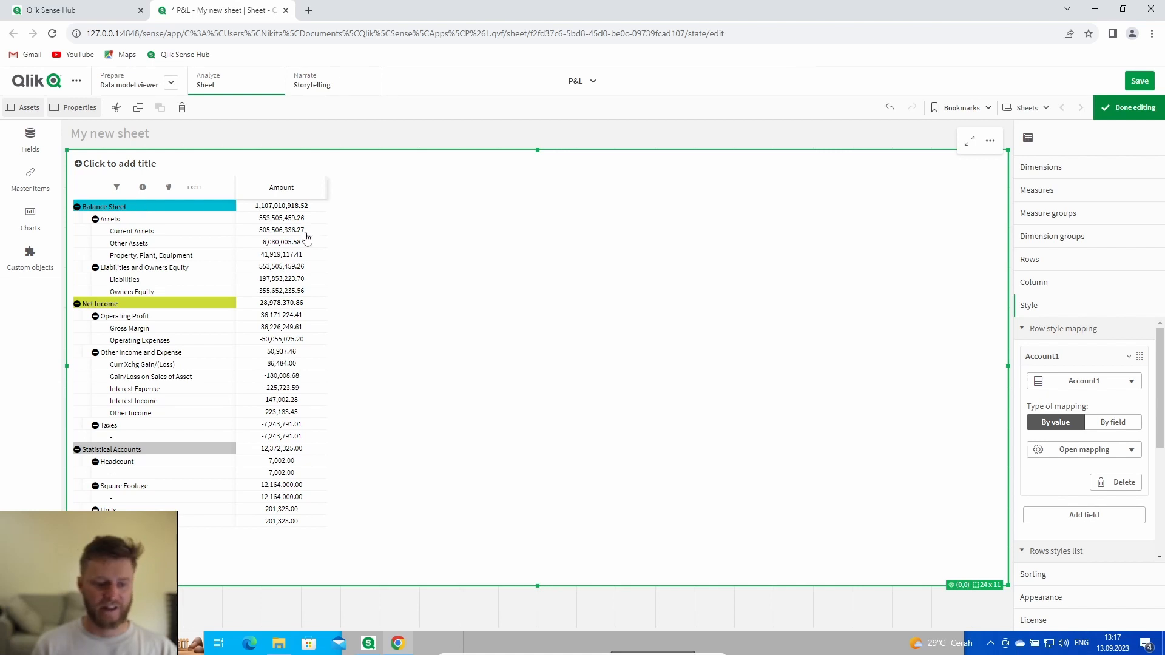
Make the Blue row style override the column style so its formatting also covers the Amount column
{"action": "left_click", "coordinate": [1052, 557]}
{"action": "scroll", "coordinate": [1070, 503], "scroll_direction": "down", "scroll_amount": 3}
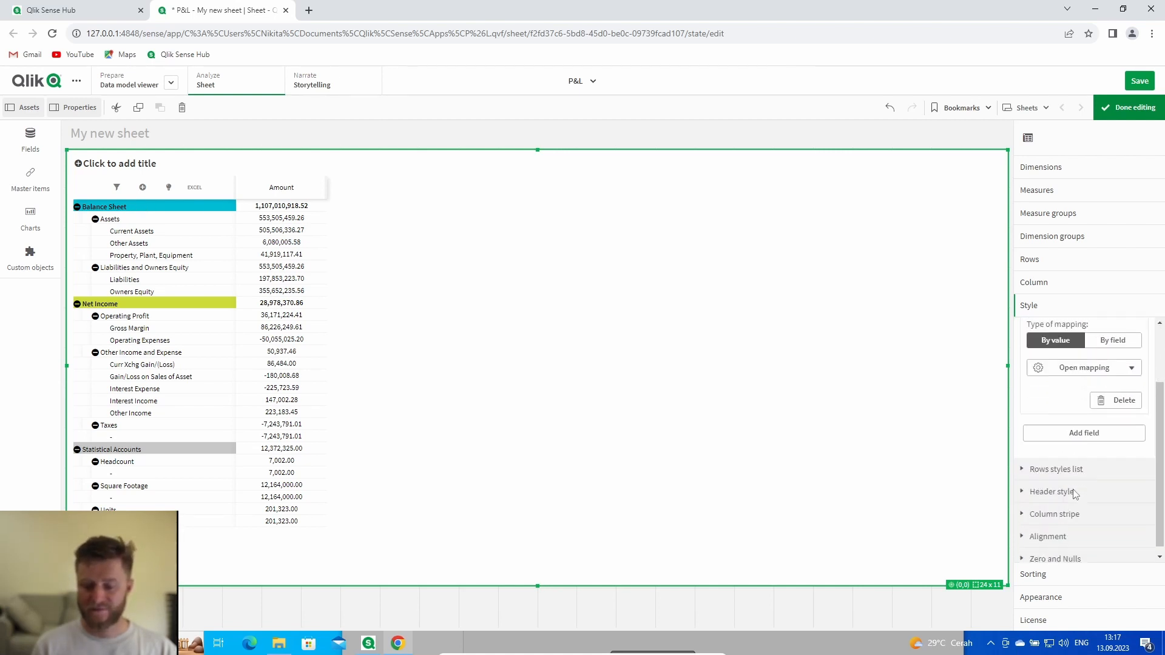
{"action": "left_click", "coordinate": [1054, 463]}
{"action": "scroll", "coordinate": [1038, 425], "scroll_direction": "down", "scroll_amount": 4}
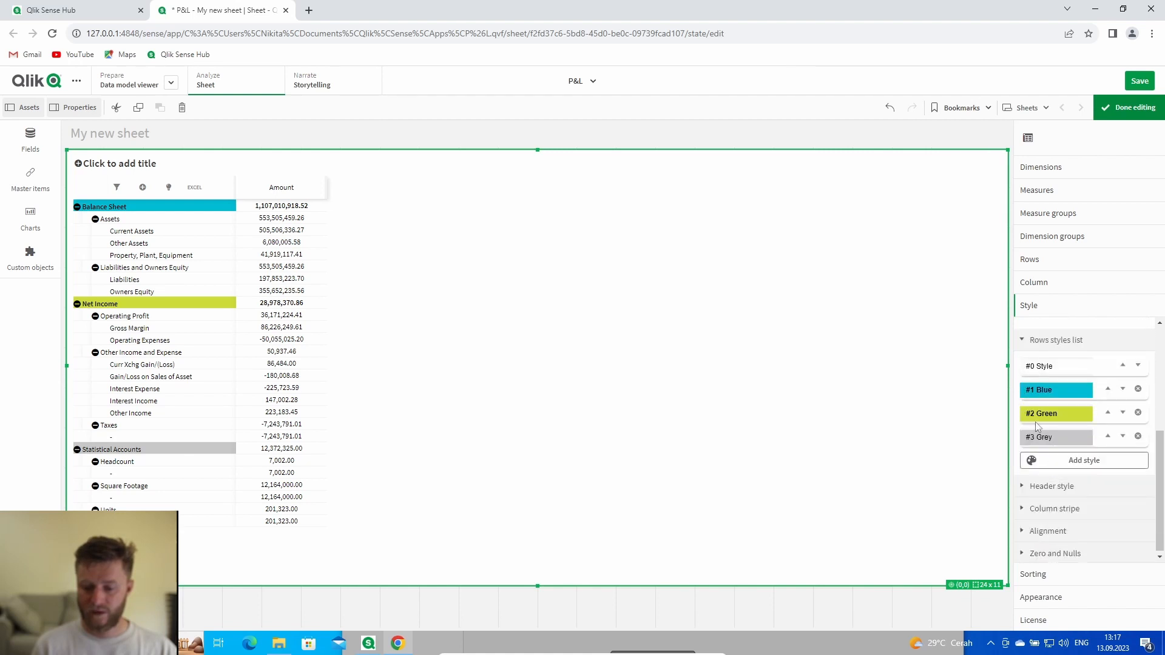
{"action": "left_click", "coordinate": [1061, 391]}
{"action": "scroll", "coordinate": [1059, 405], "scroll_direction": "down", "scroll_amount": 5}
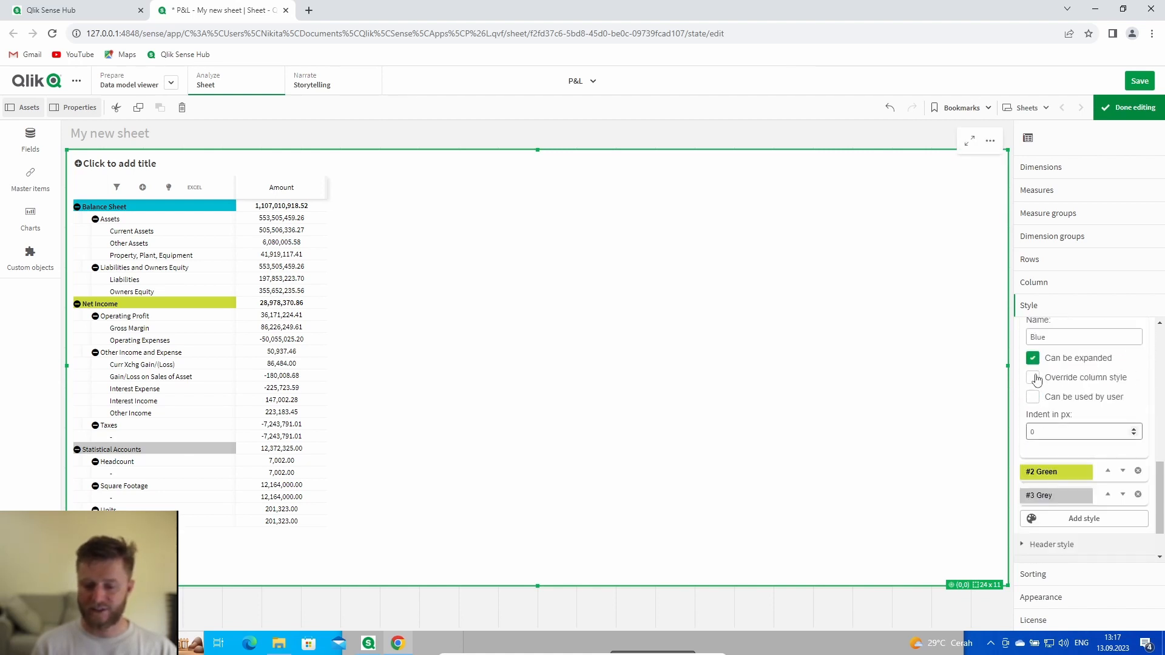
{"action": "left_click", "coordinate": [1033, 378]}
{"action": "scroll", "coordinate": [1038, 389], "scroll_direction": "up", "scroll_amount": 3}
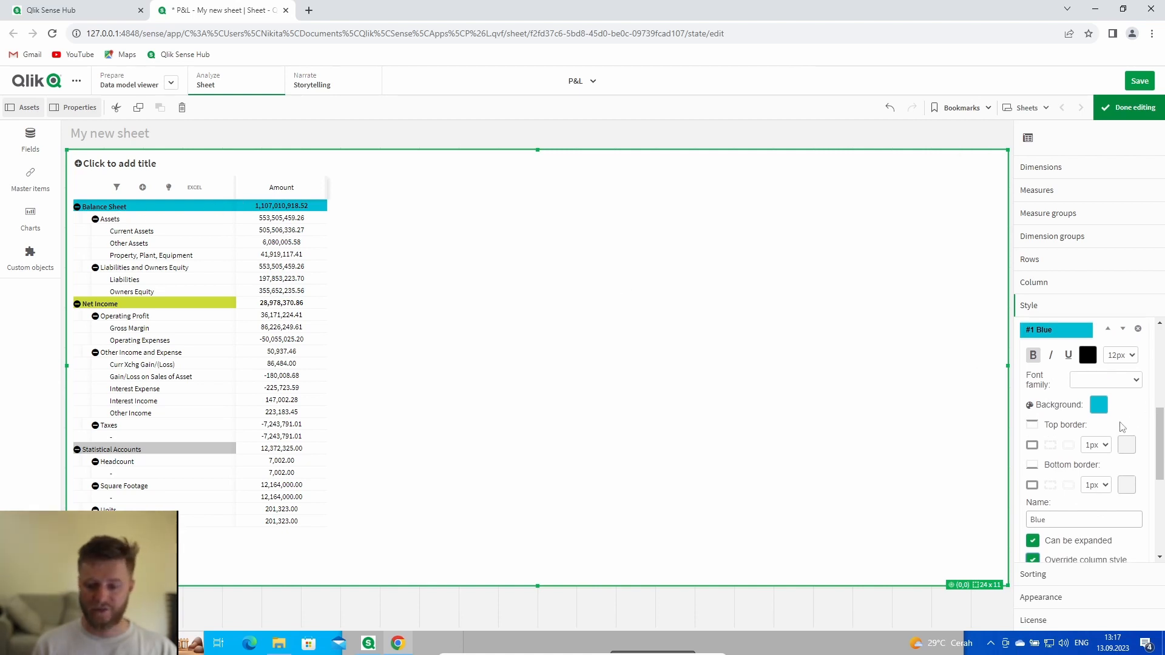
{"action": "scroll", "coordinate": [1066, 352], "scroll_direction": "up", "scroll_amount": 1}
{"action": "left_click", "coordinate": [1047, 391]}
Enable the column style override for the Green row style
{"action": "left_click", "coordinate": [1055, 417]}
{"action": "scroll", "coordinate": [1056, 418], "scroll_direction": "down", "scroll_amount": 5}
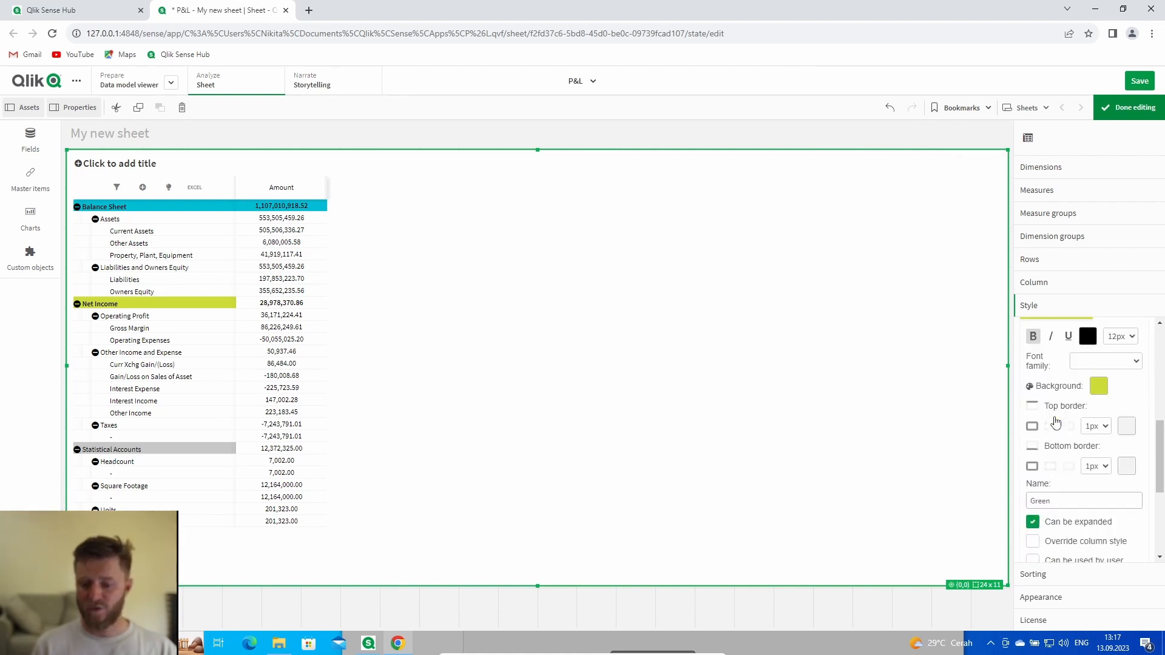
{"action": "left_click", "coordinate": [1034, 405]}
{"action": "scroll", "coordinate": [1056, 419], "scroll_direction": "up", "scroll_amount": 5}
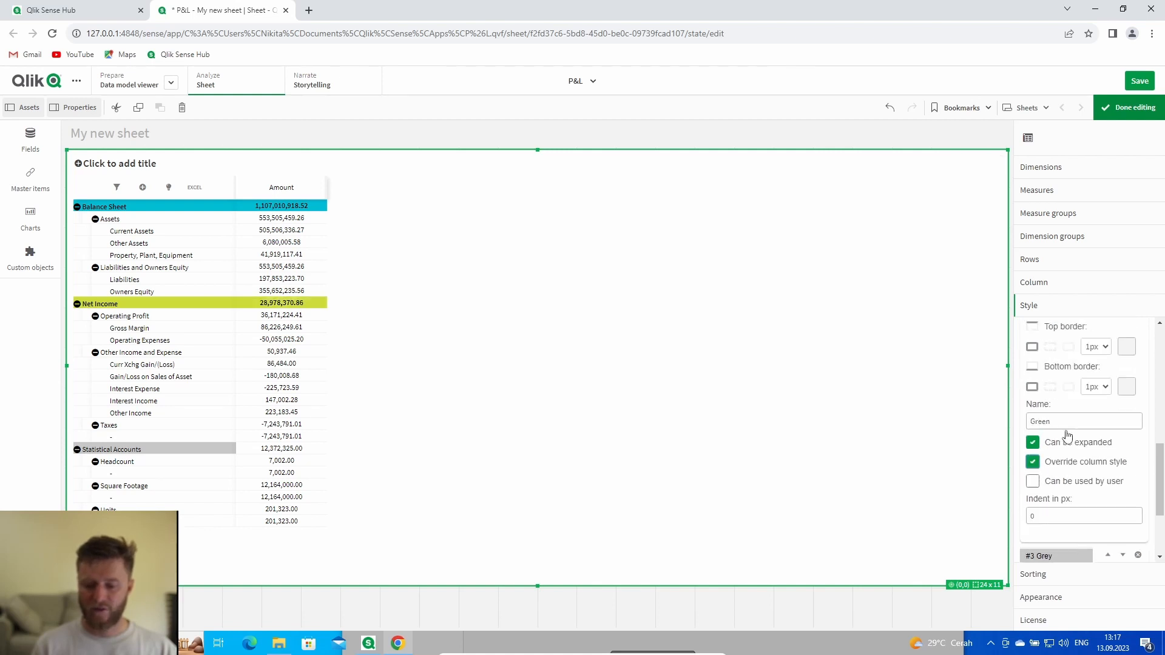
{"action": "left_click", "coordinate": [1052, 419]}
Enable the column style override for the Grey row style and collapse its settings
{"action": "left_click", "coordinate": [1051, 436]}
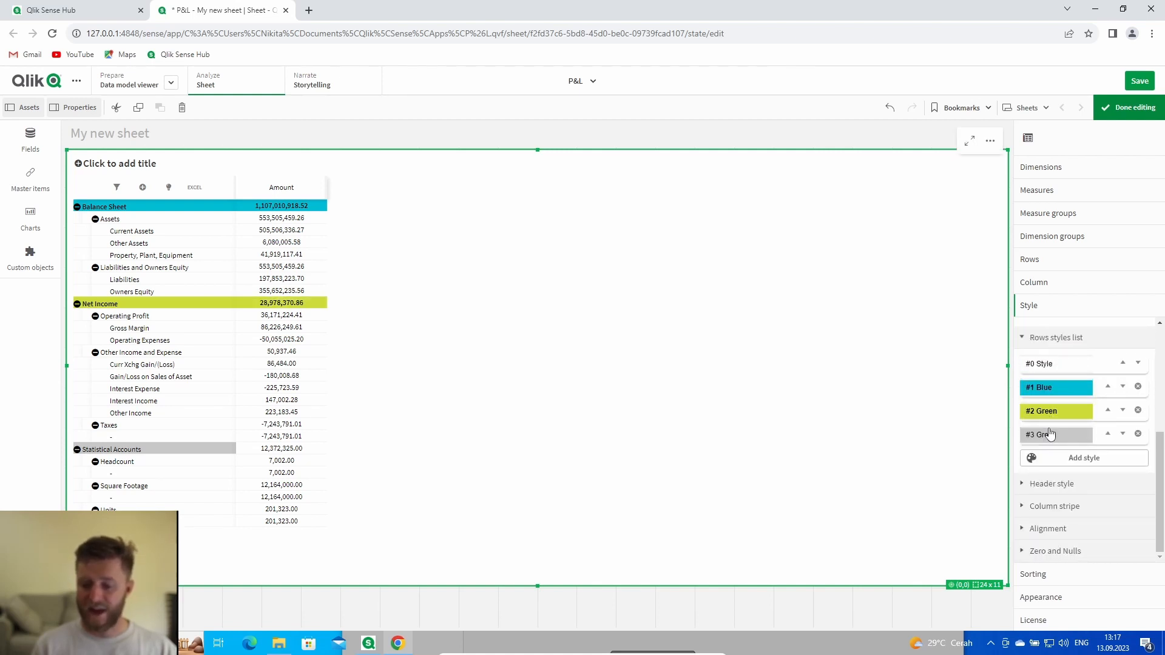
{"action": "scroll", "coordinate": [1050, 432], "scroll_direction": "down", "scroll_amount": 2}
{"action": "scroll", "coordinate": [1050, 432], "scroll_direction": "down", "scroll_amount": 2}
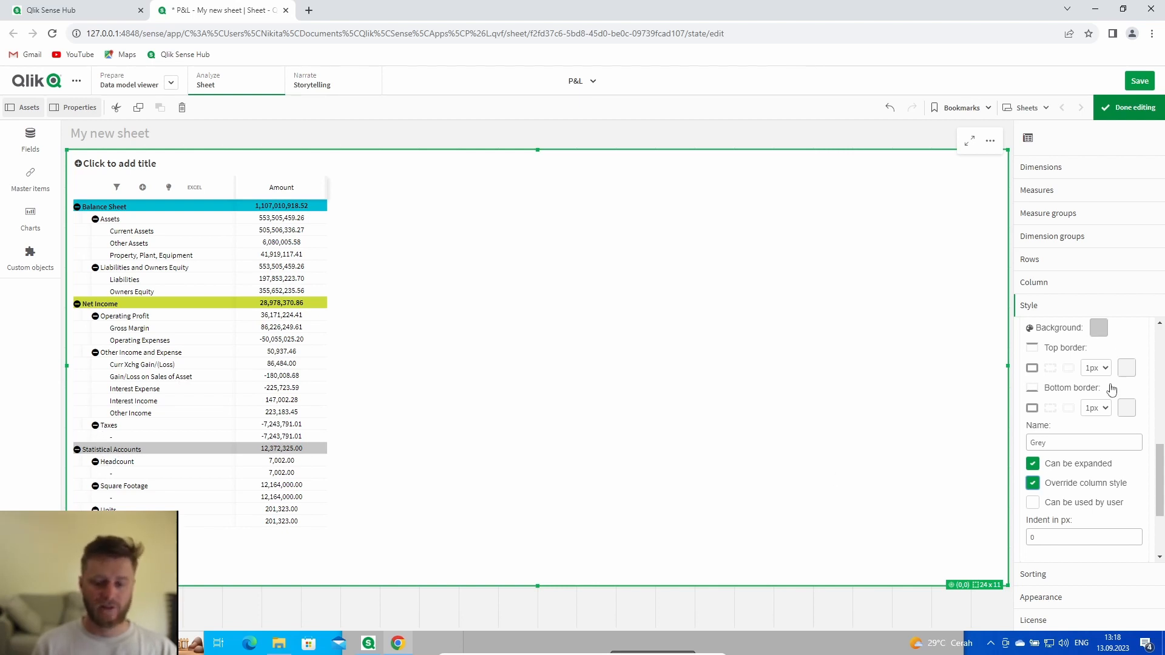
{"action": "scroll", "coordinate": [1099, 401], "scroll_direction": "up", "scroll_amount": 6}
{"action": "scroll", "coordinate": [1097, 404], "scroll_direction": "down", "scroll_amount": 2}
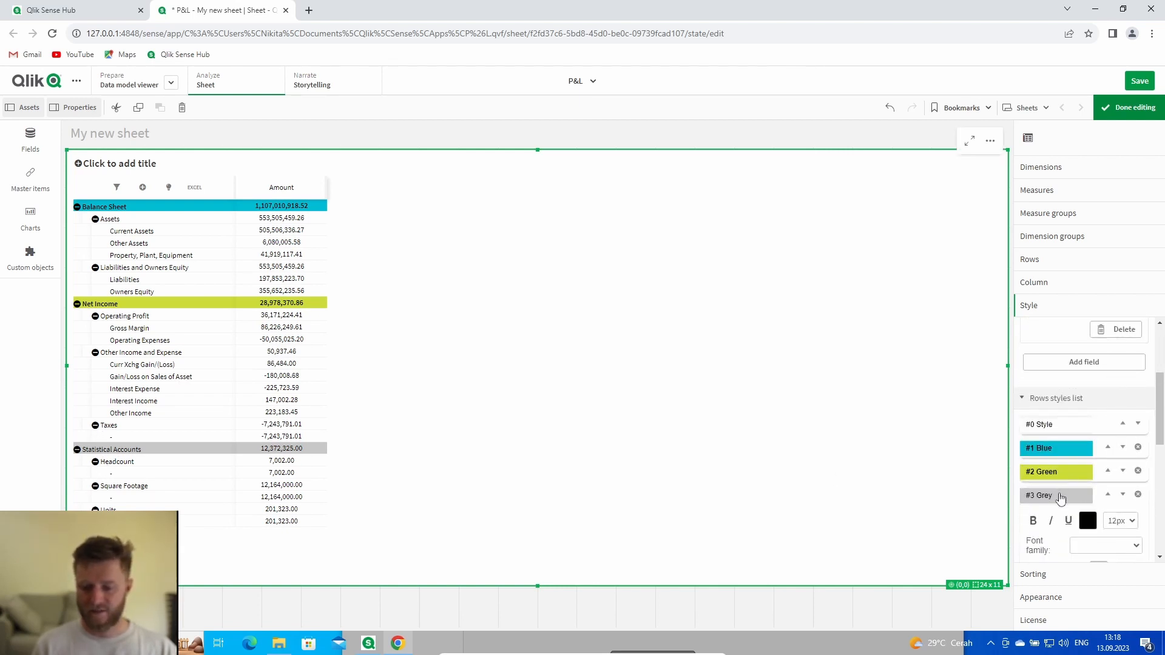
{"action": "left_click", "coordinate": [1060, 495]}
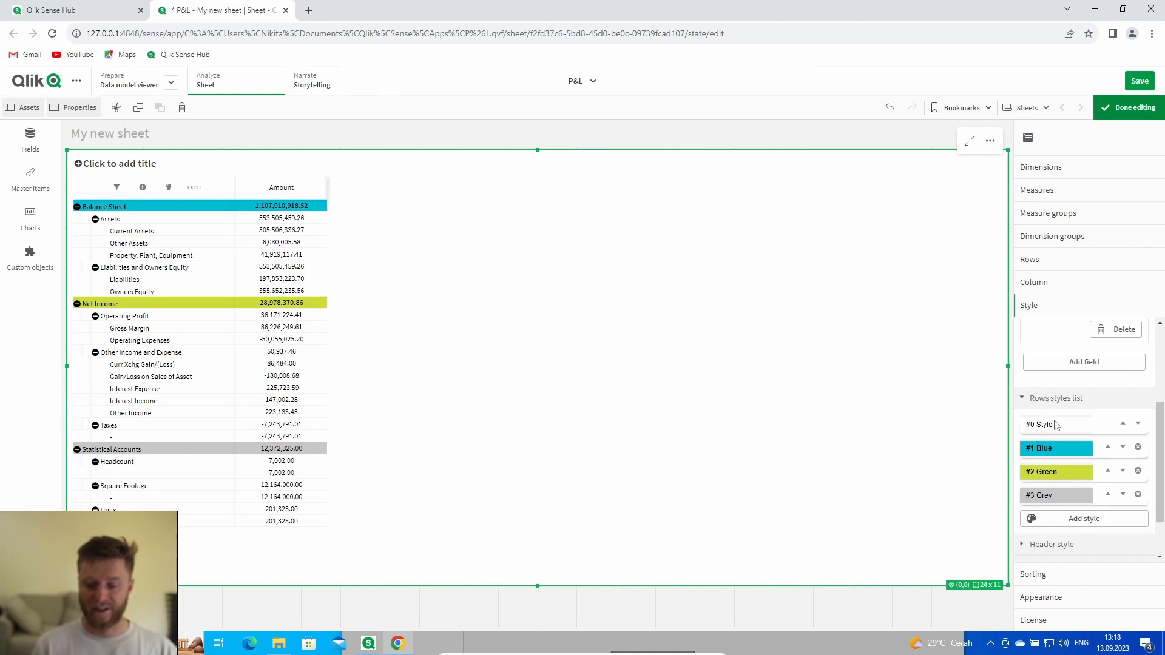
Add row style #4 and name it "not-expandable"
{"action": "left_click", "coordinate": [1084, 518]}
{"action": "scroll", "coordinate": [1102, 474], "scroll_direction": "down", "scroll_amount": 2}
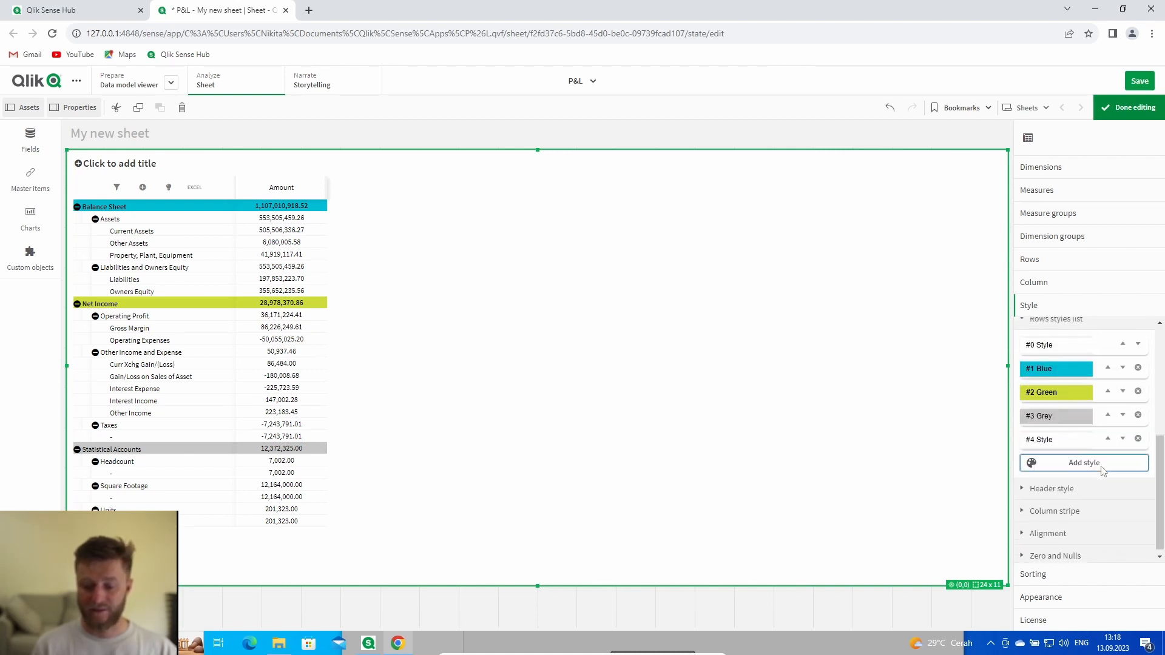
{"action": "left_click", "coordinate": [1052, 436]}
{"action": "scroll", "coordinate": [1056, 437], "scroll_direction": "down", "scroll_amount": 4}
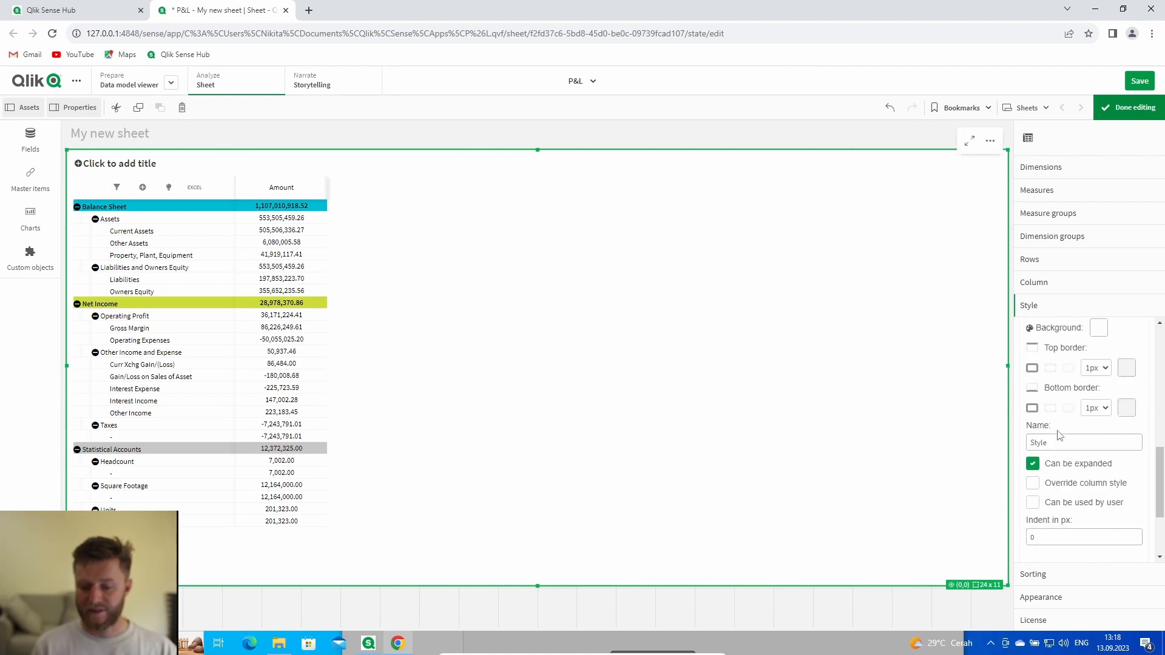
{"action": "double_click", "coordinate": [1039, 442]}
{"action": "type", "text": "not-expandab"}
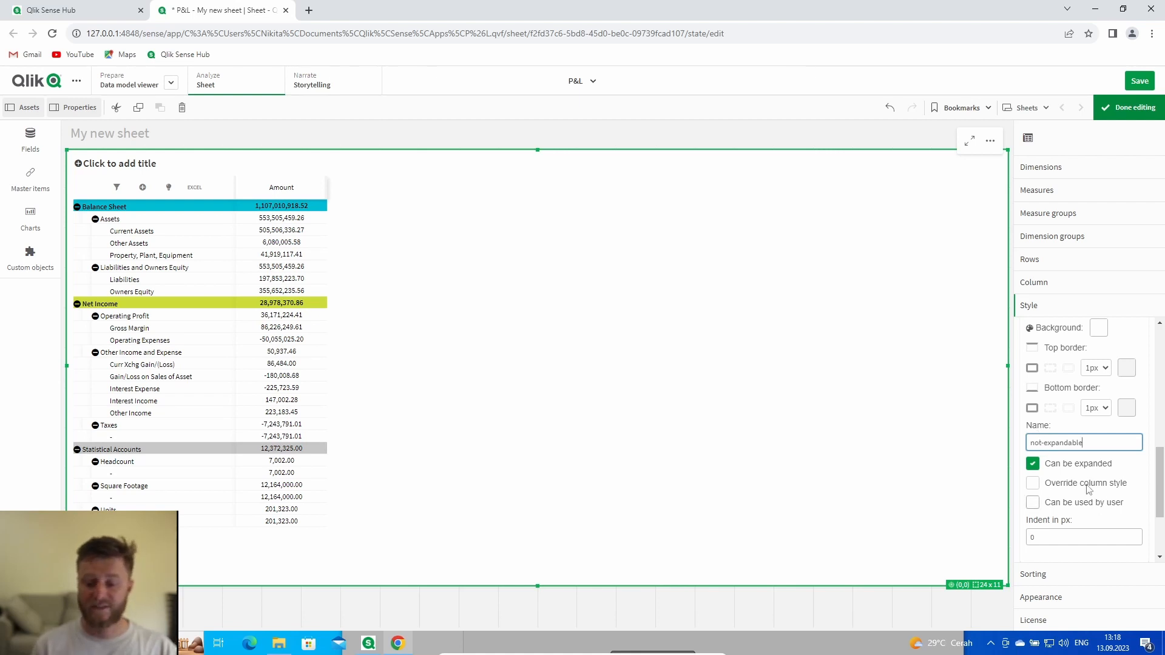
Turn off expanding for the "not-expandable" row style and collapse its settings
{"action": "left_click", "coordinate": [1033, 465]}
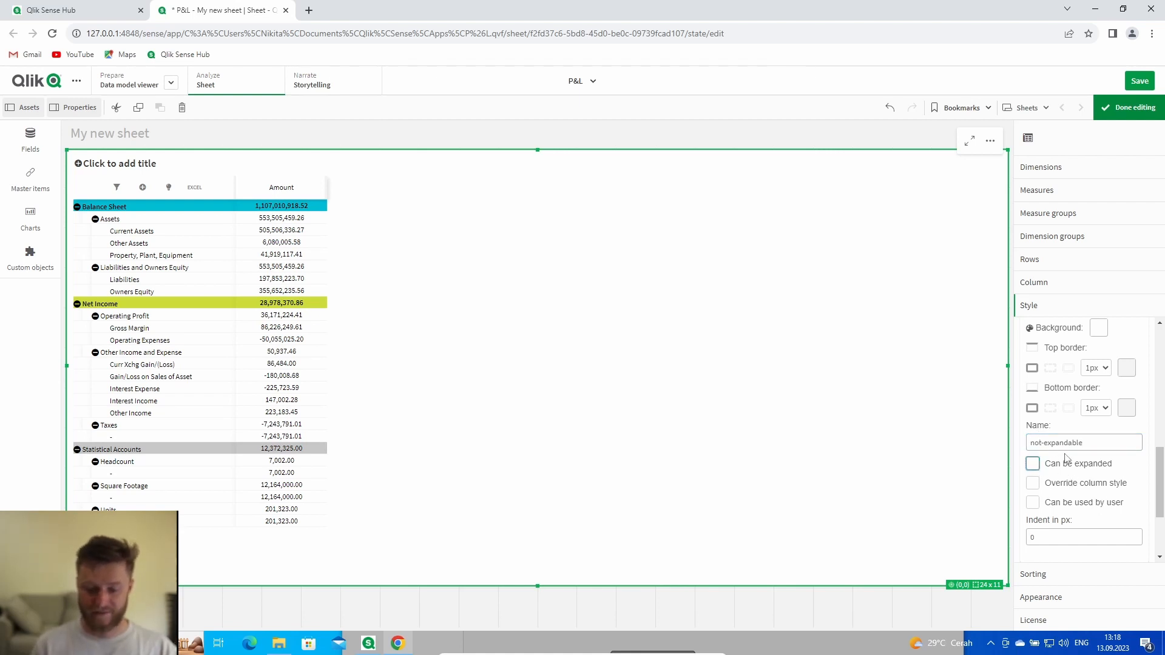
{"action": "scroll", "coordinate": [1089, 447], "scroll_direction": "up", "scroll_amount": 2}
{"action": "scroll", "coordinate": [1090, 447], "scroll_direction": "up", "scroll_amount": 2}
{"action": "left_click", "coordinate": [1050, 435]}
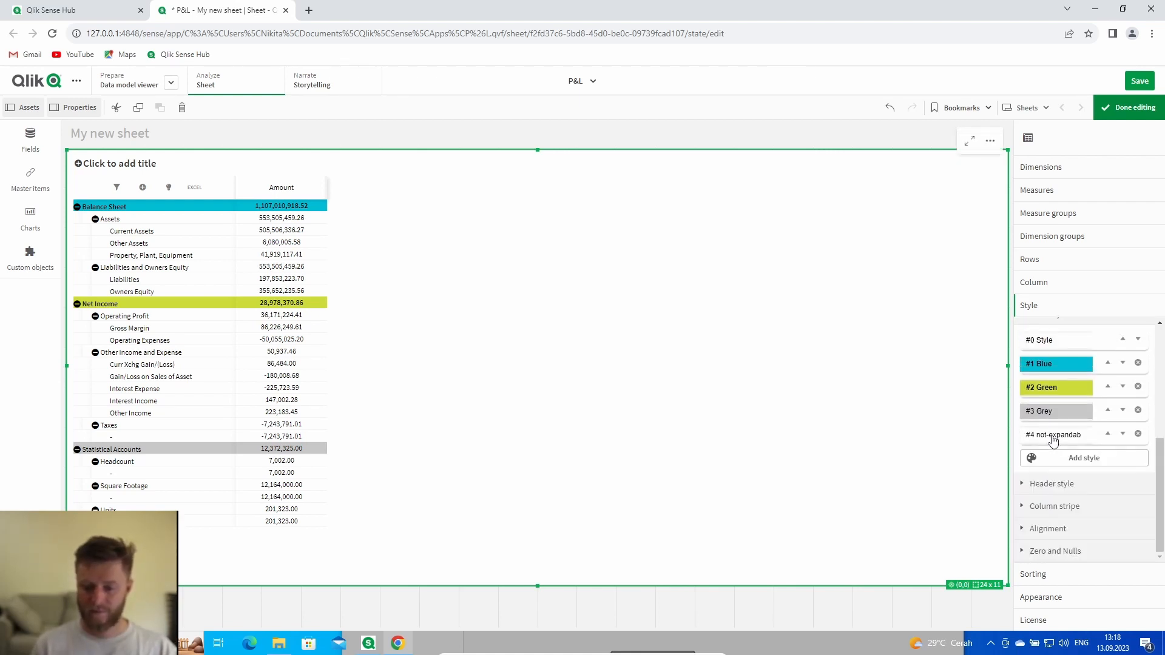
Add a second row style mapping field and assign it the Account2 dimension
{"action": "scroll", "coordinate": [1053, 443], "scroll_direction": "up", "scroll_amount": 3}
{"action": "left_click", "coordinate": [1053, 437]}
{"action": "scroll", "coordinate": [1051, 447], "scroll_direction": "up", "scroll_amount": 3}
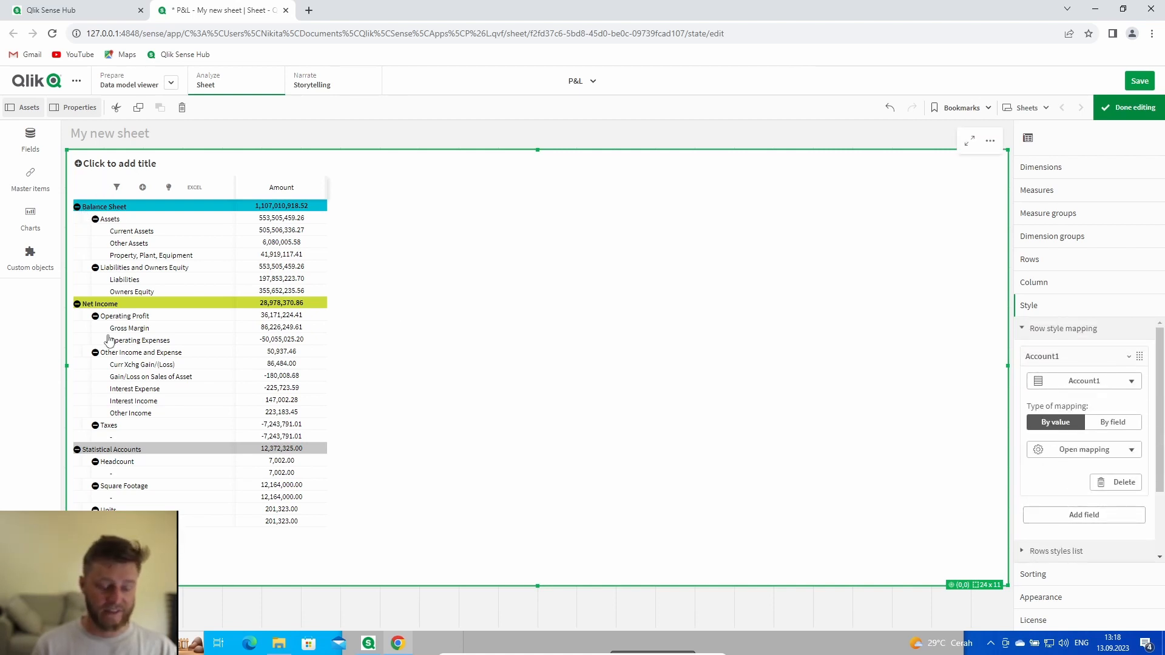
{"action": "left_click", "coordinate": [1077, 360]}
{"action": "left_click", "coordinate": [1044, 385]}
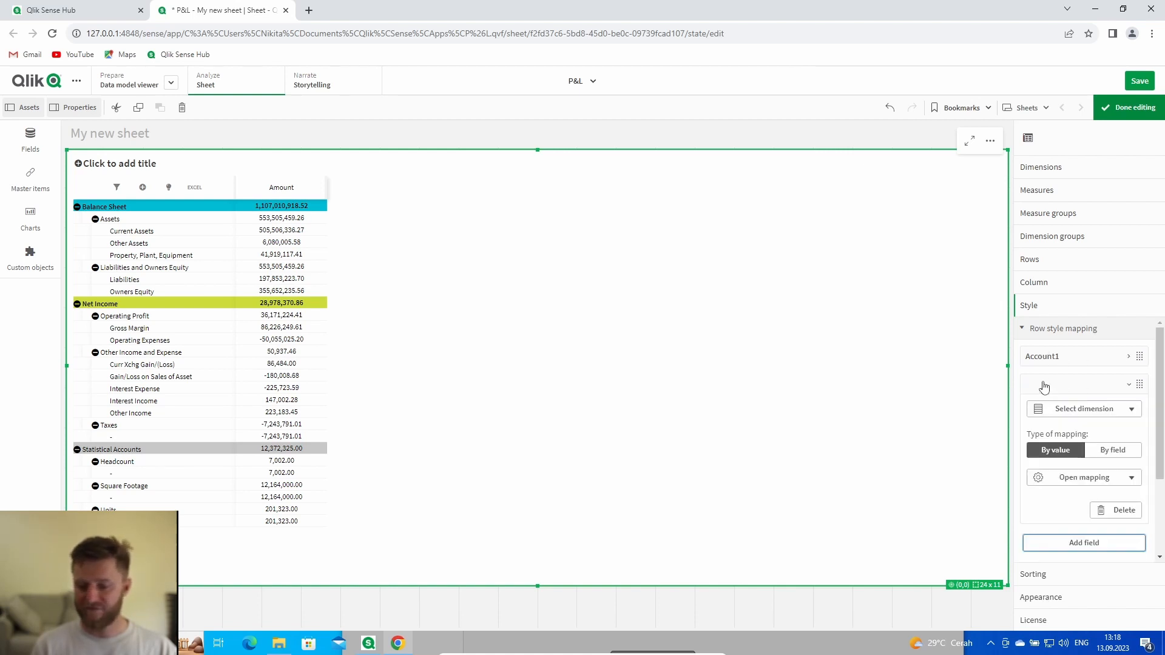
{"action": "left_click", "coordinate": [1054, 410]}
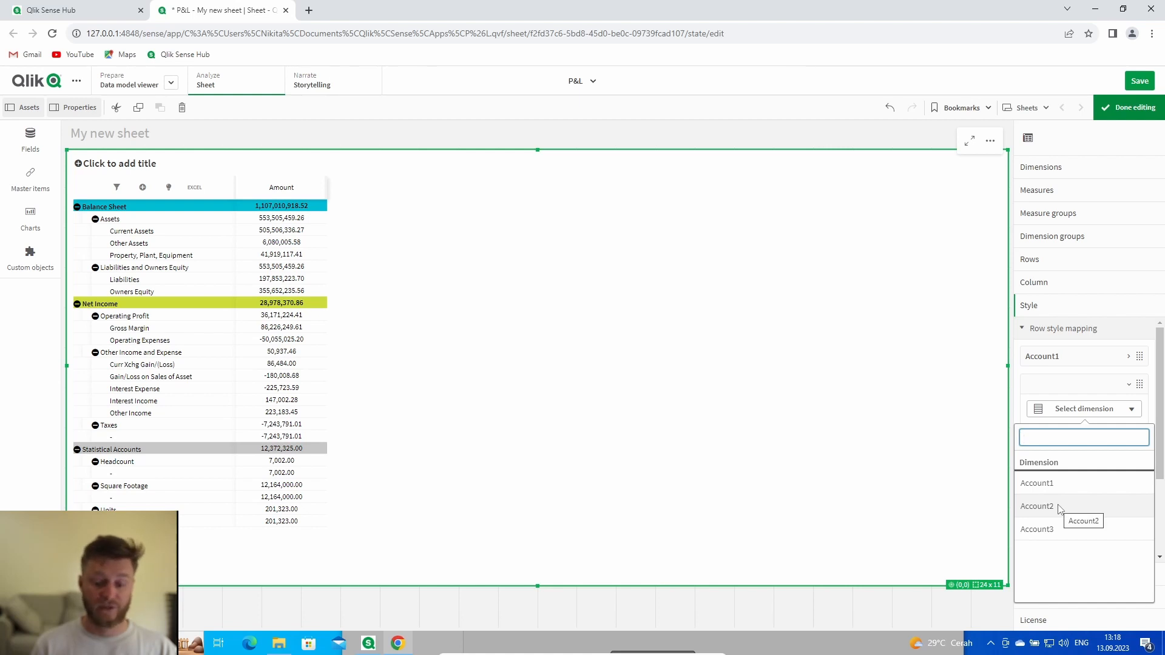
{"action": "left_click", "coordinate": [1037, 506]}
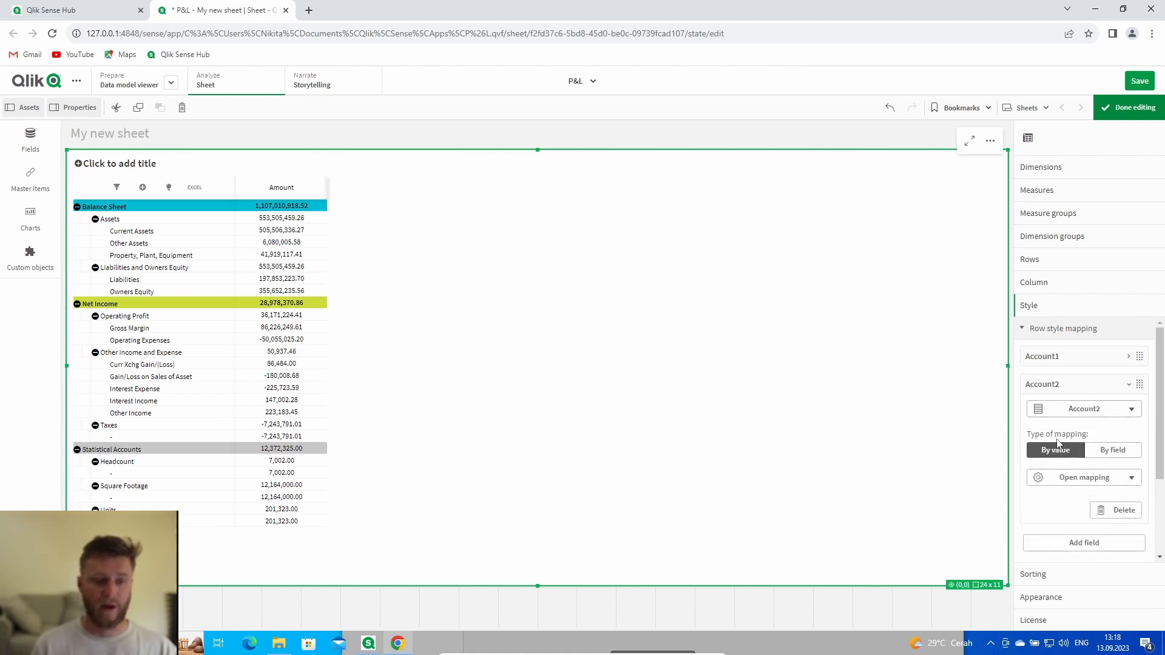
Apply style #4 not-expandable to Taxes, Headcount, Square Footage and Units in the Account2 value mapping, and save the app
{"action": "left_click", "coordinate": [1063, 478]}
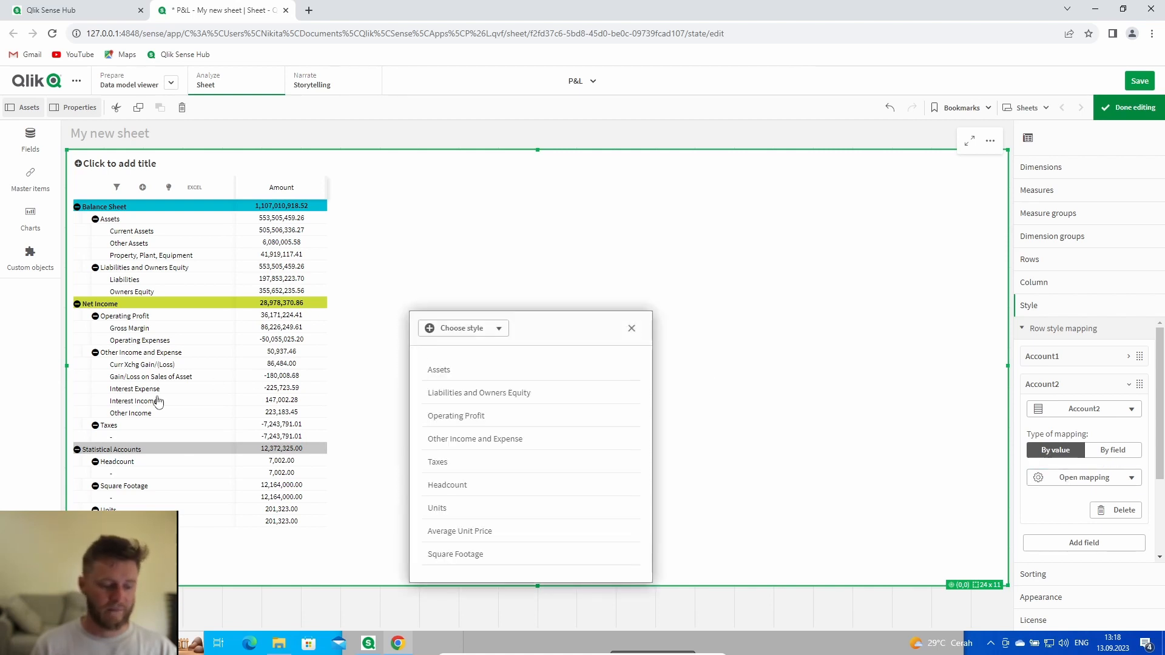
{"action": "left_click", "coordinate": [455, 468]}
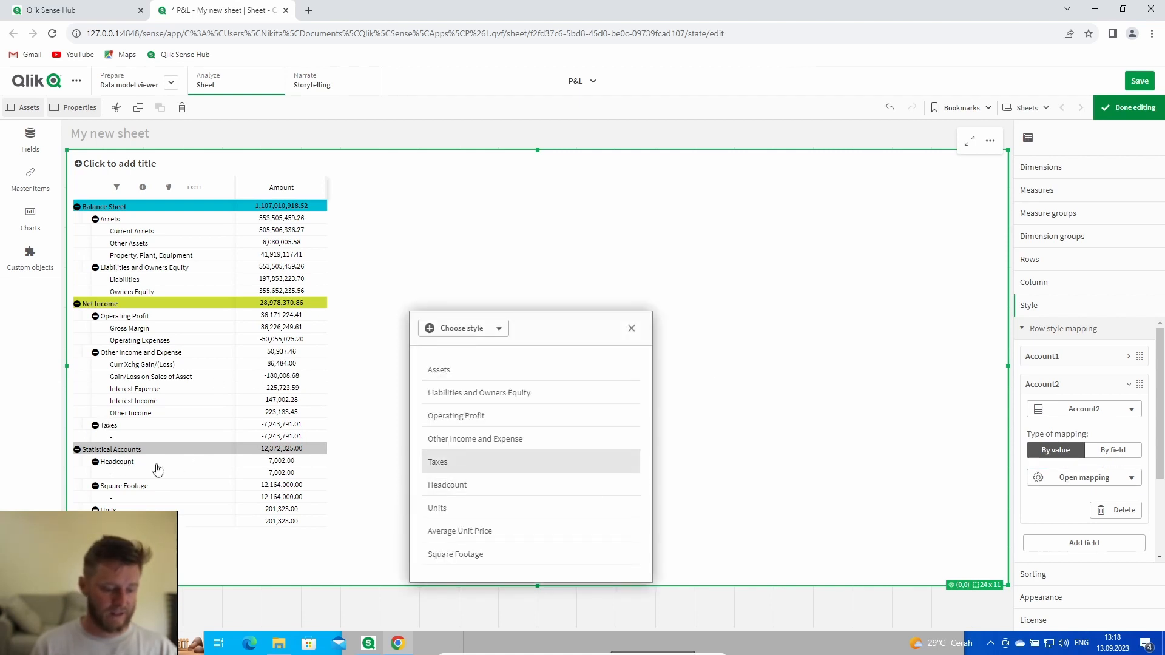
{"action": "left_click", "coordinate": [491, 487]}
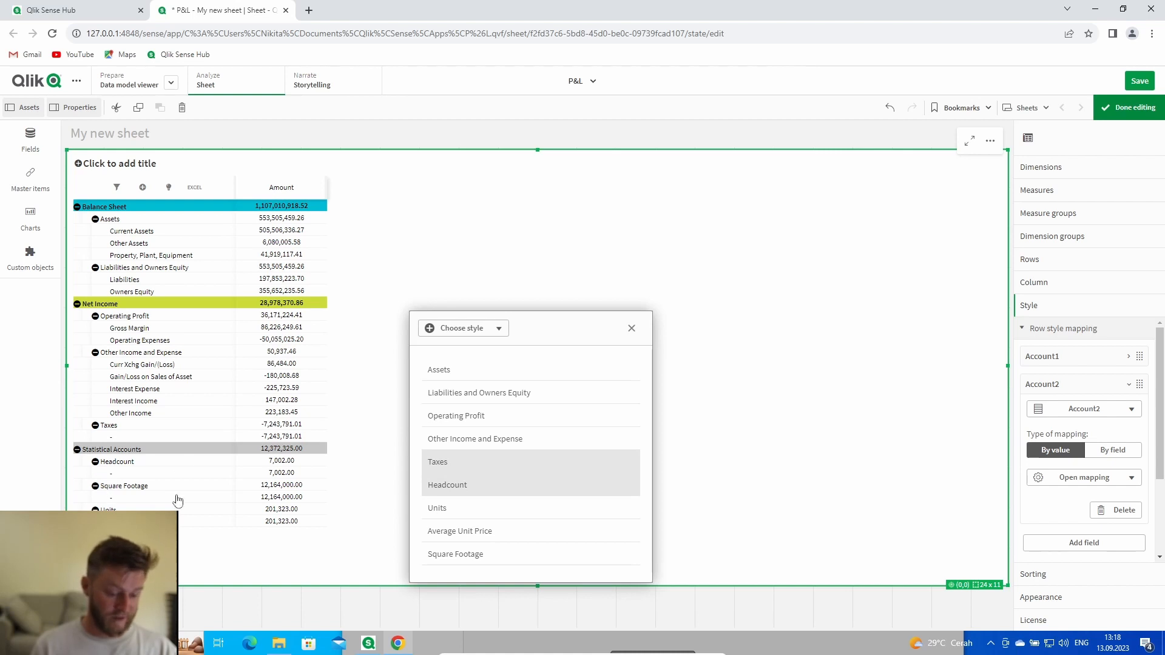
{"action": "left_click", "coordinate": [476, 555]}
{"action": "left_click", "coordinate": [455, 511]}
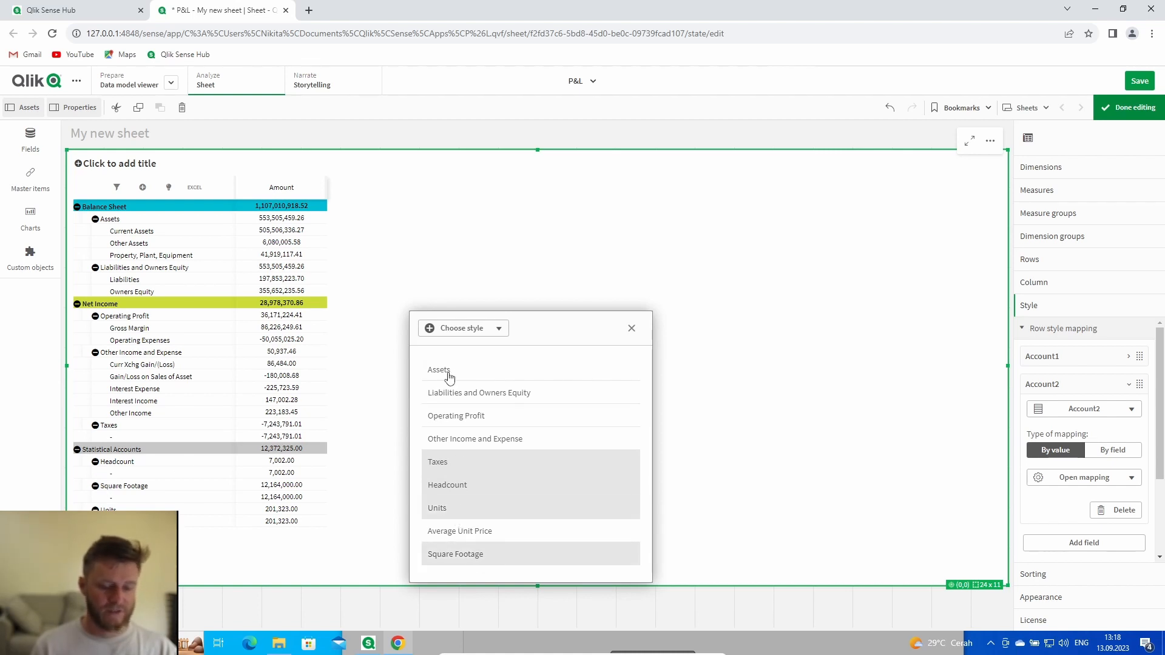
{"action": "left_click", "coordinate": [496, 328]}
{"action": "left_click", "coordinate": [447, 492]}
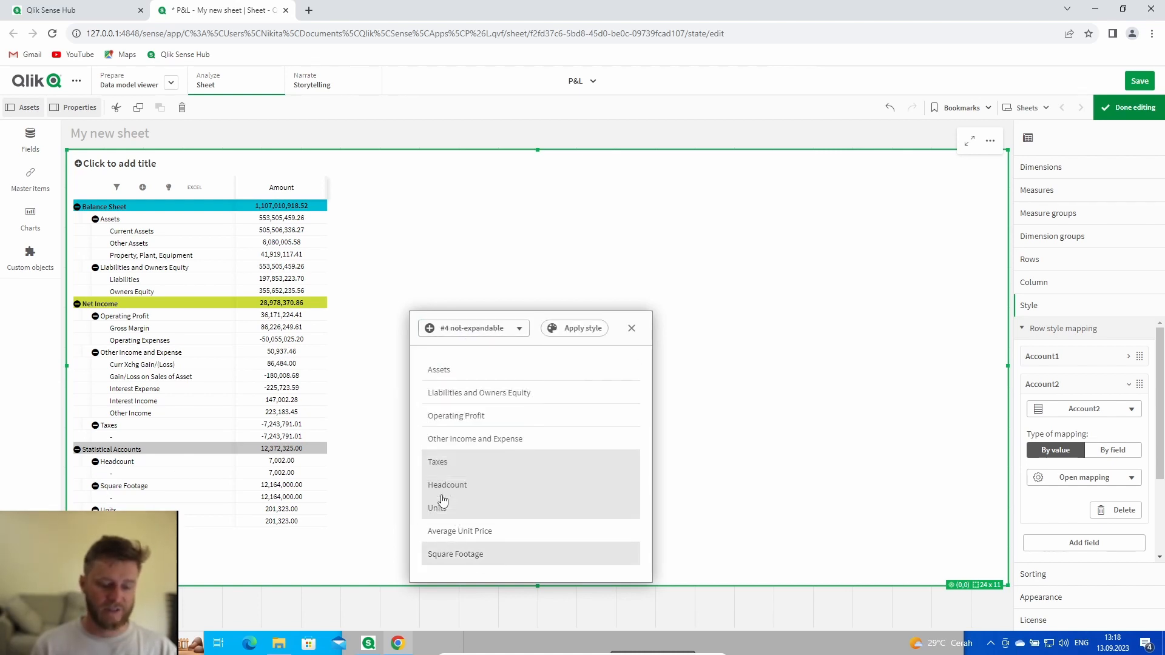
{"action": "left_click", "coordinate": [582, 330]}
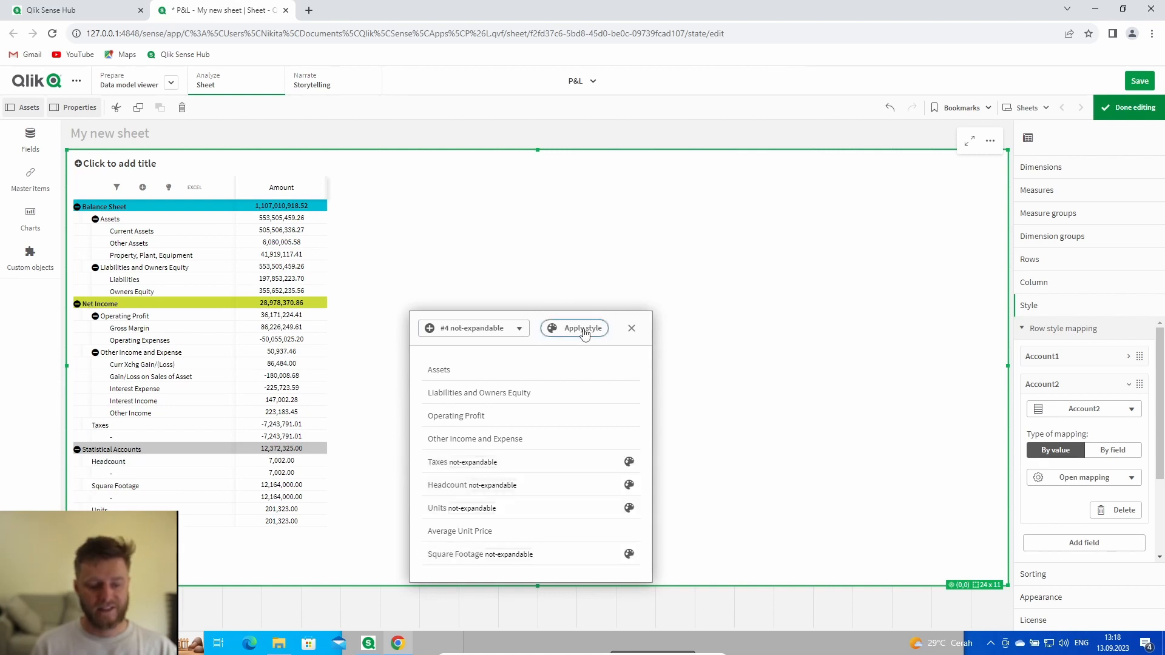
{"action": "left_click", "coordinate": [632, 328]}
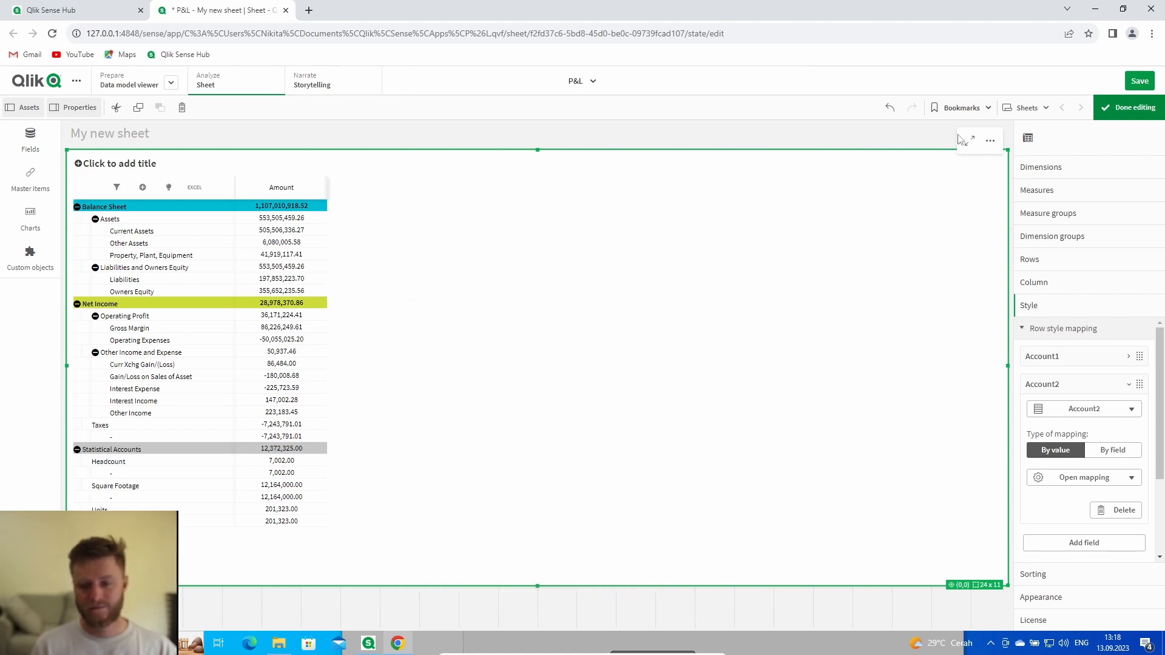
{"action": "left_click", "coordinate": [1130, 83]}
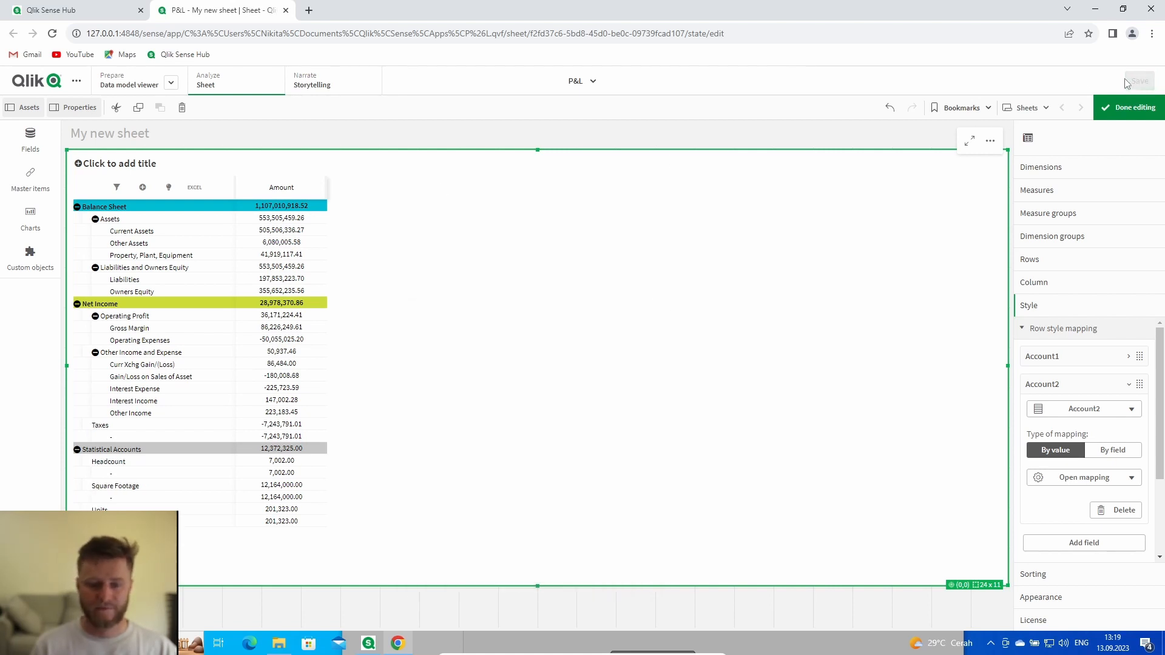
Refresh the table's row expansion with level 2 and All, permanently apply the visualization changes and save the app
{"action": "left_click", "coordinate": [142, 187]}
{"action": "left_click", "coordinate": [138, 244]}
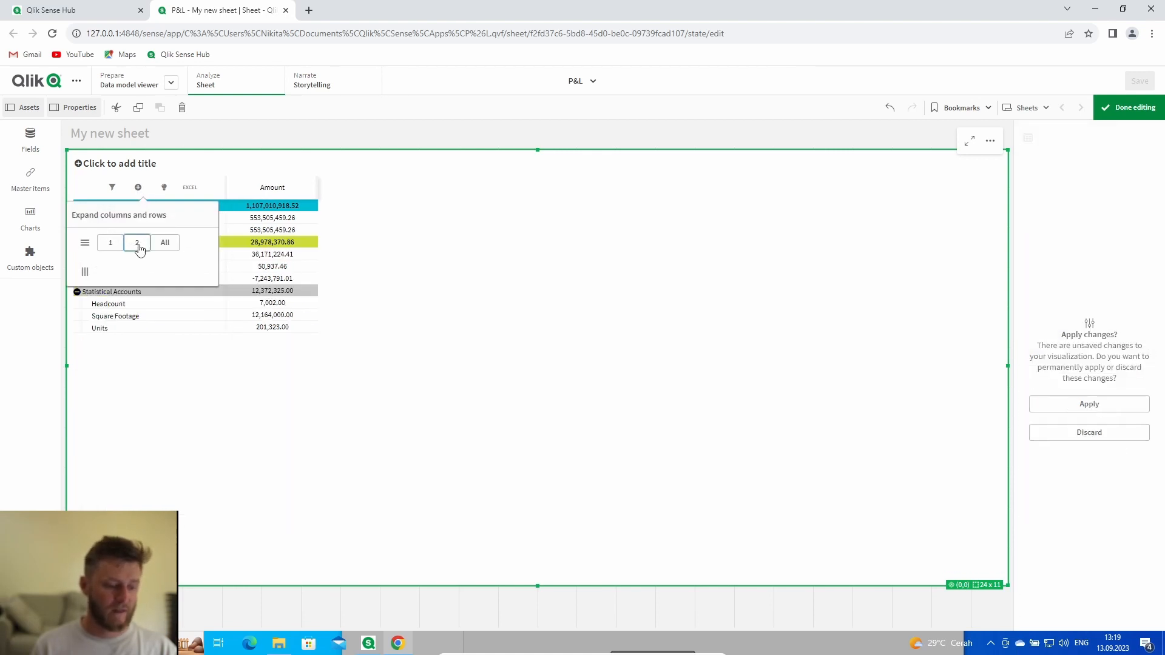
{"action": "left_click", "coordinate": [162, 243]}
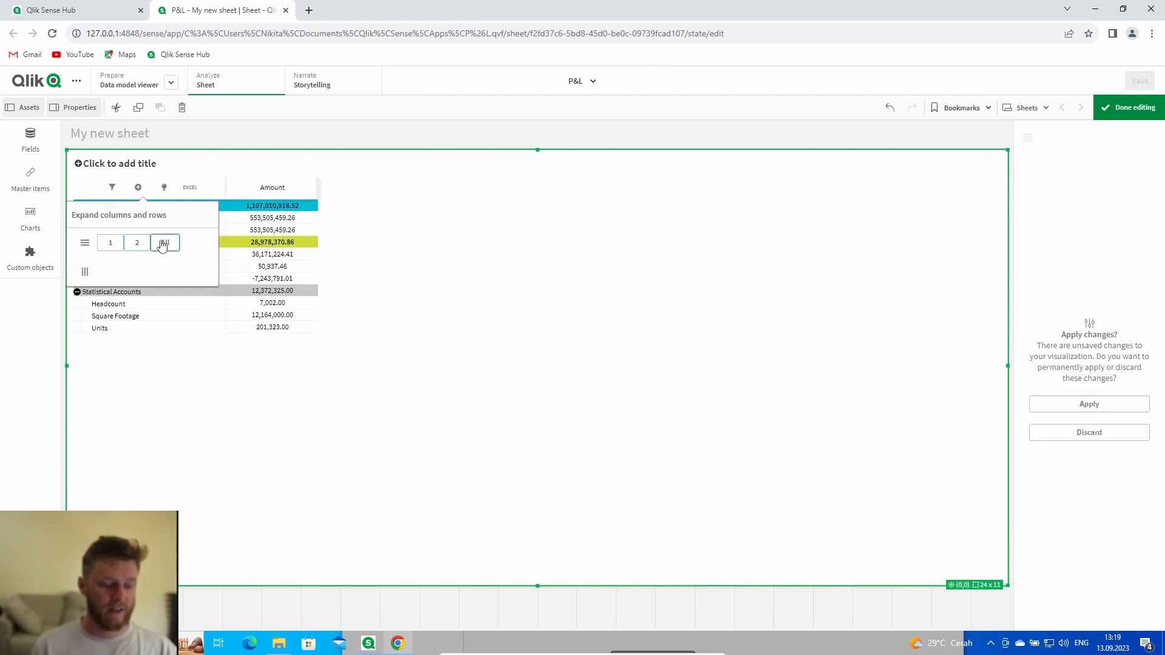
{"action": "left_click", "coordinate": [376, 524]}
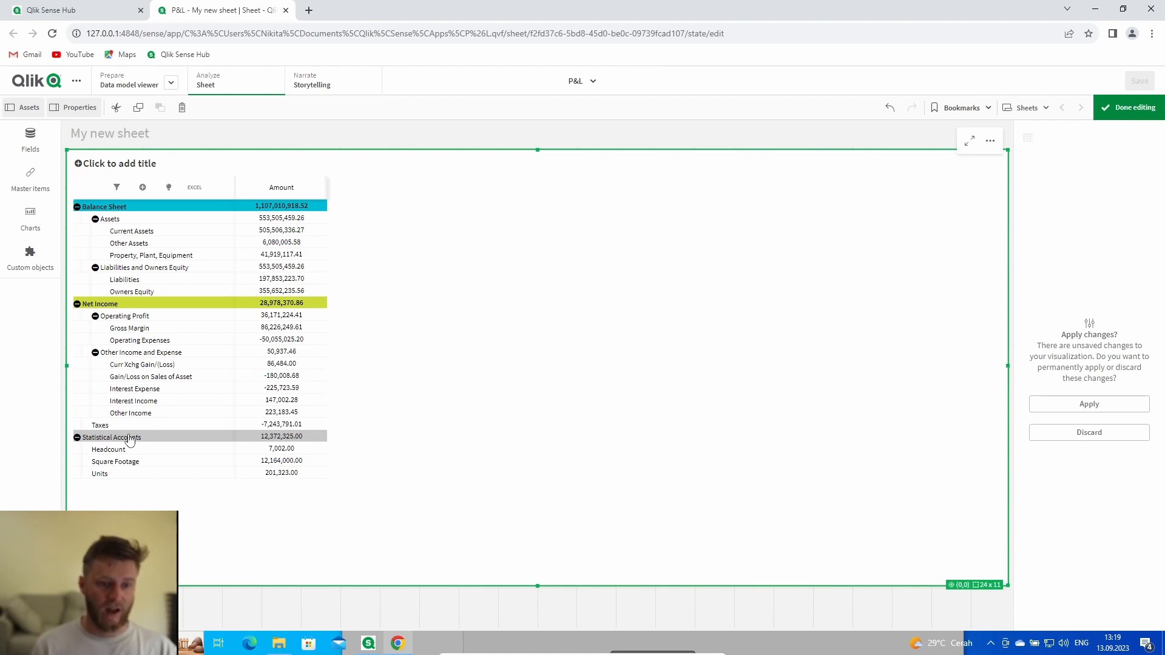
{"action": "left_click", "coordinate": [1119, 405]}
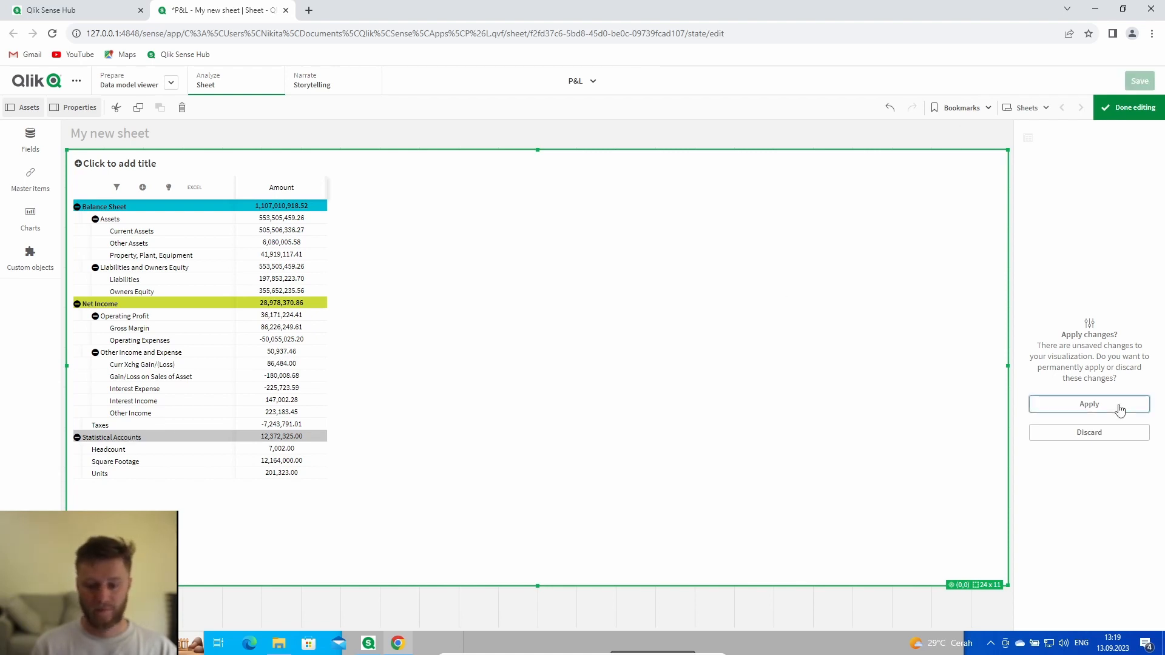
{"action": "left_click", "coordinate": [1139, 81]}
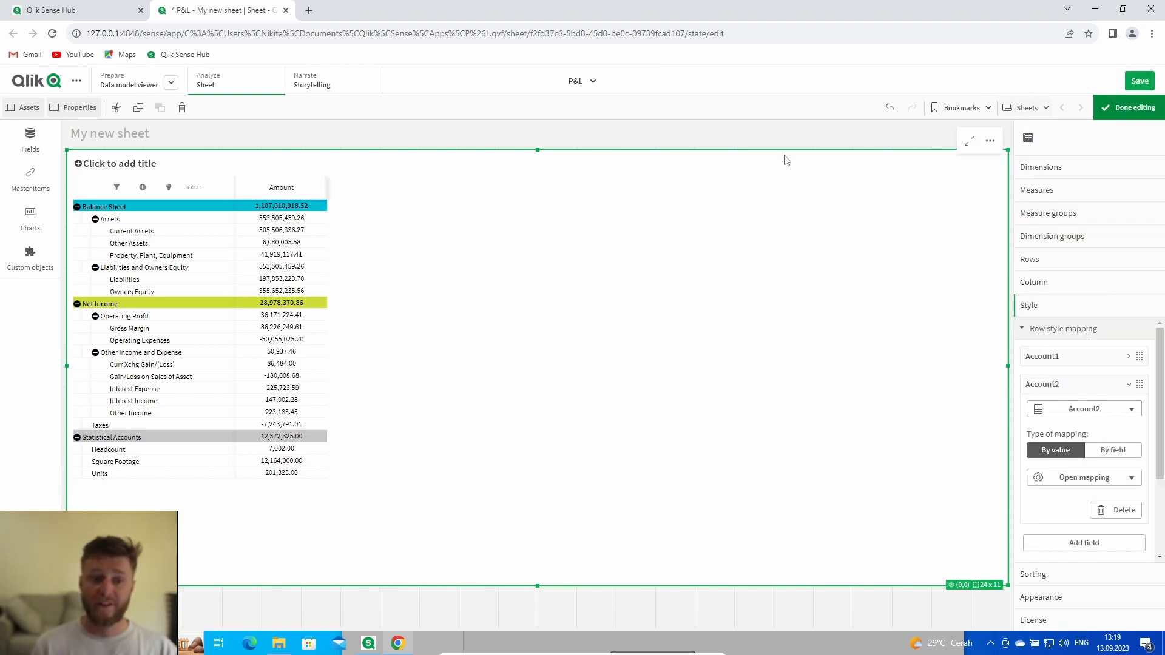